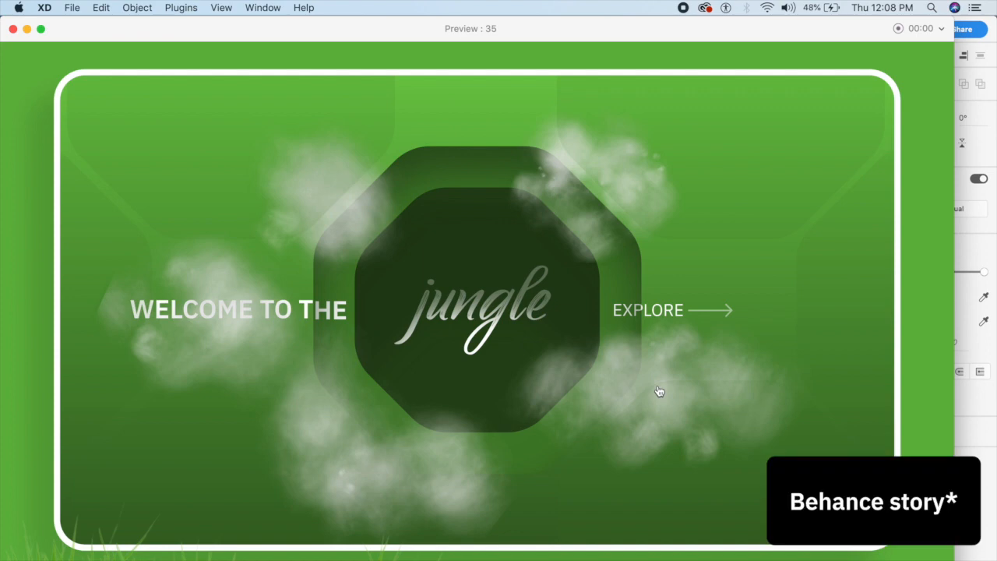
- Advance the jungle prototype preview past its welcome screen, and close the preview
click(669, 342)
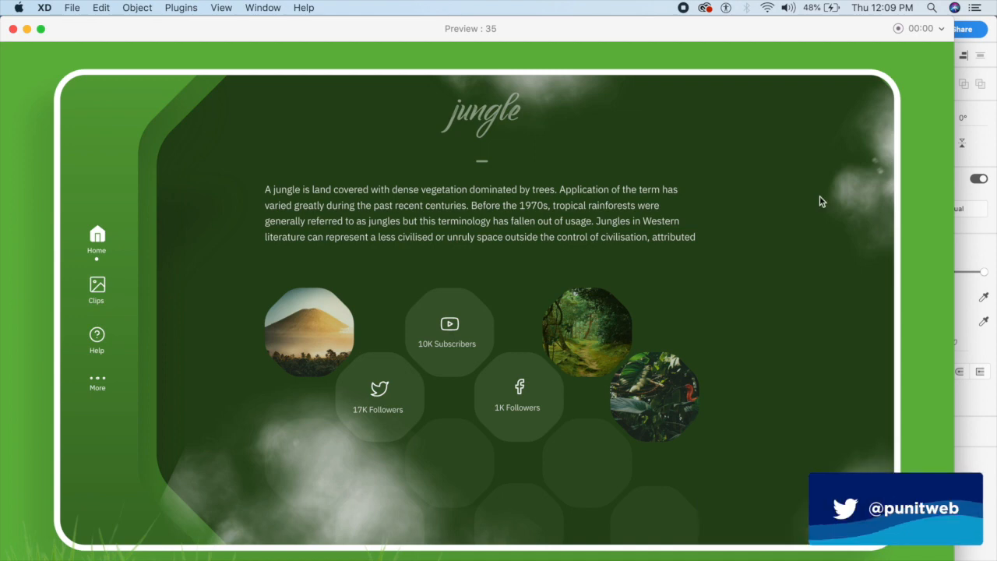
click(12, 29)
click(559, 140)
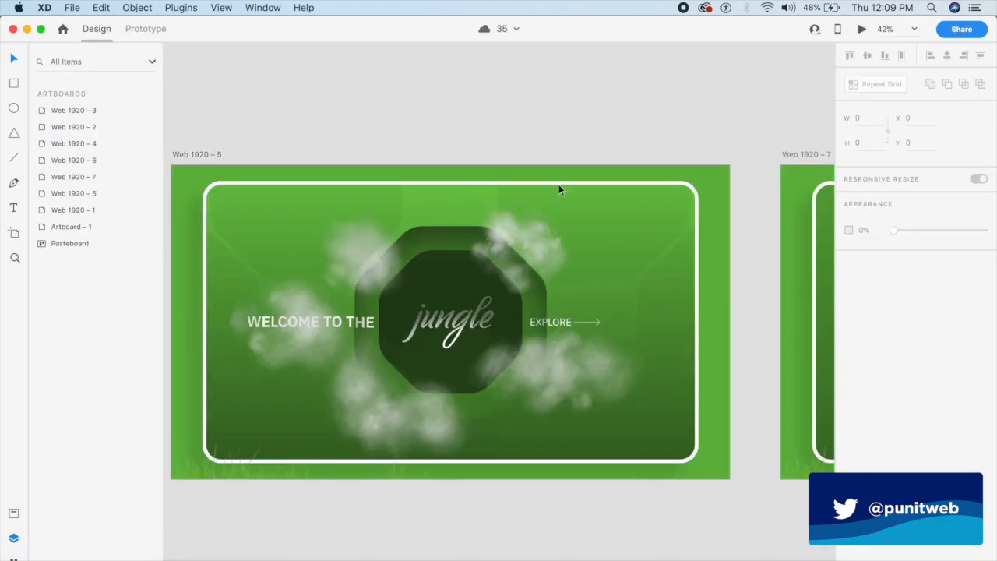
- Switch to Photoshop and load Custom Cloud Brush 3 for the Brush tool
click(732, 555)
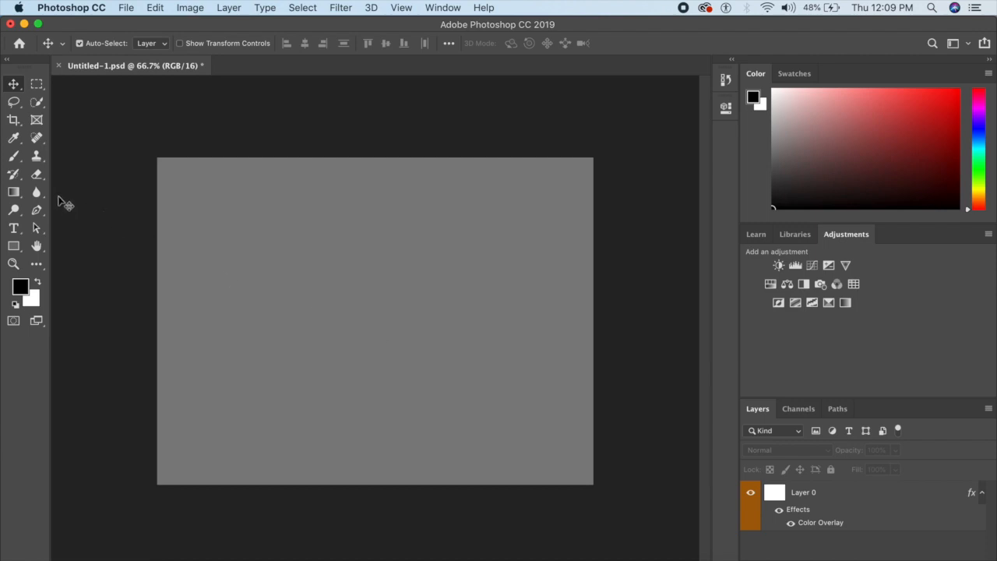
click(13, 157)
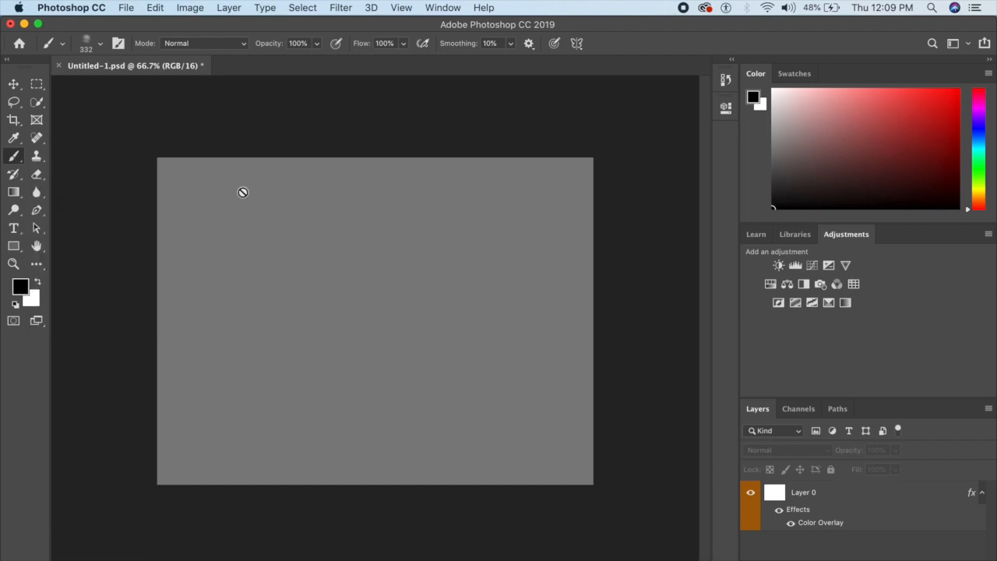
click(99, 45)
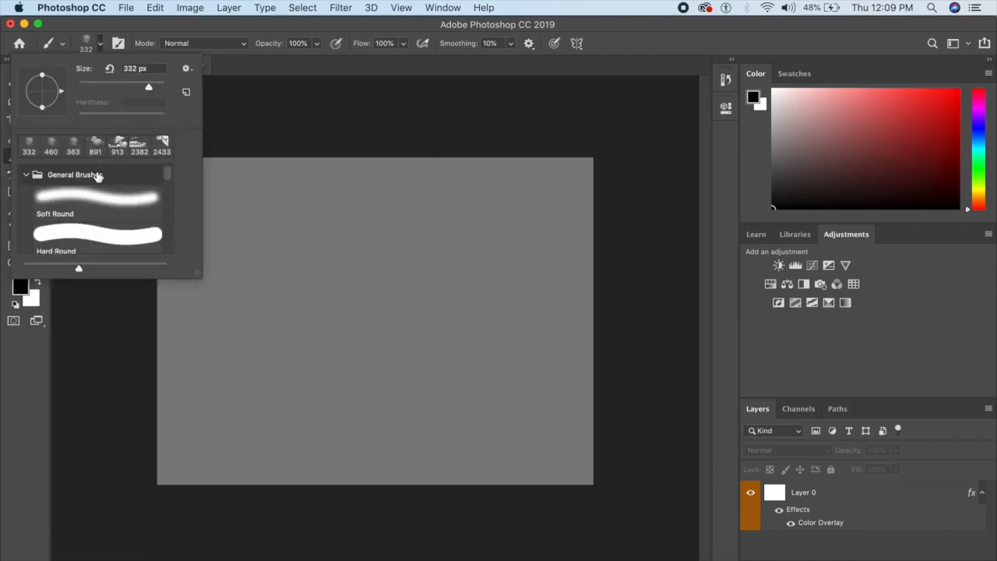
click(26, 174)
scroll(91, 212, down, 5)
scroll(93, 214, down, 3)
scroll(93, 213, up, 3)
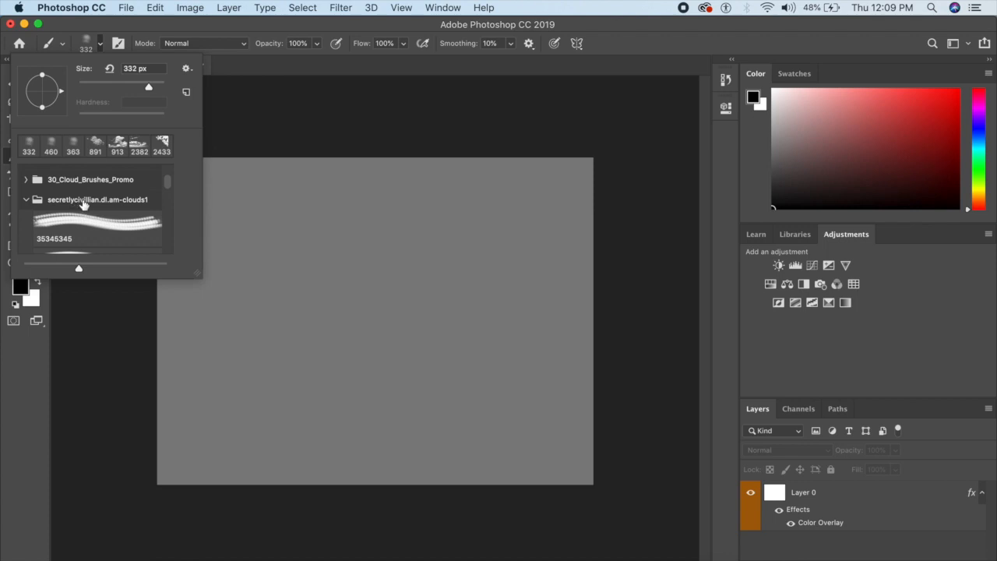
click(34, 203)
click(27, 199)
scroll(63, 226, down, 2)
scroll(62, 226, down, 4)
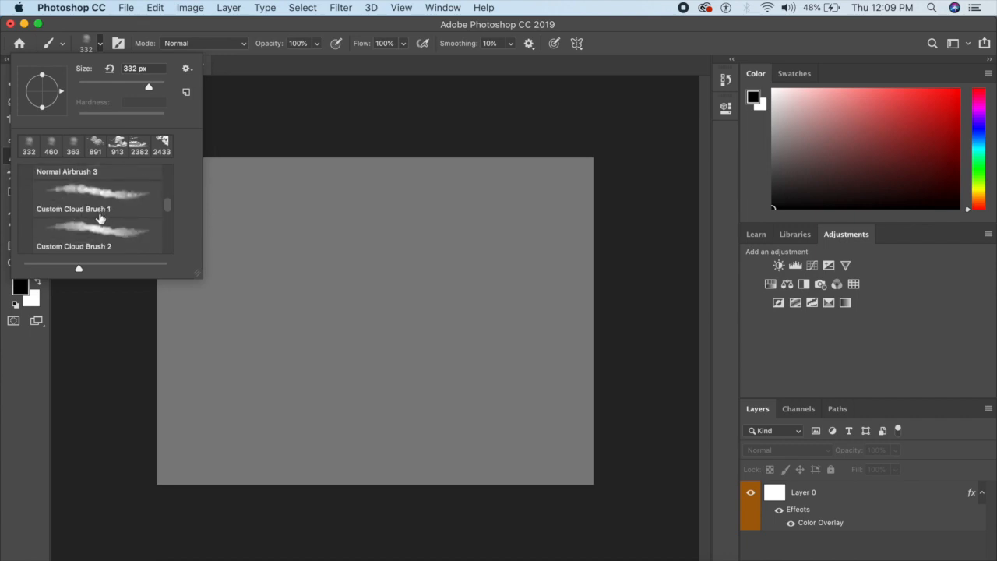
scroll(101, 230, down, 3)
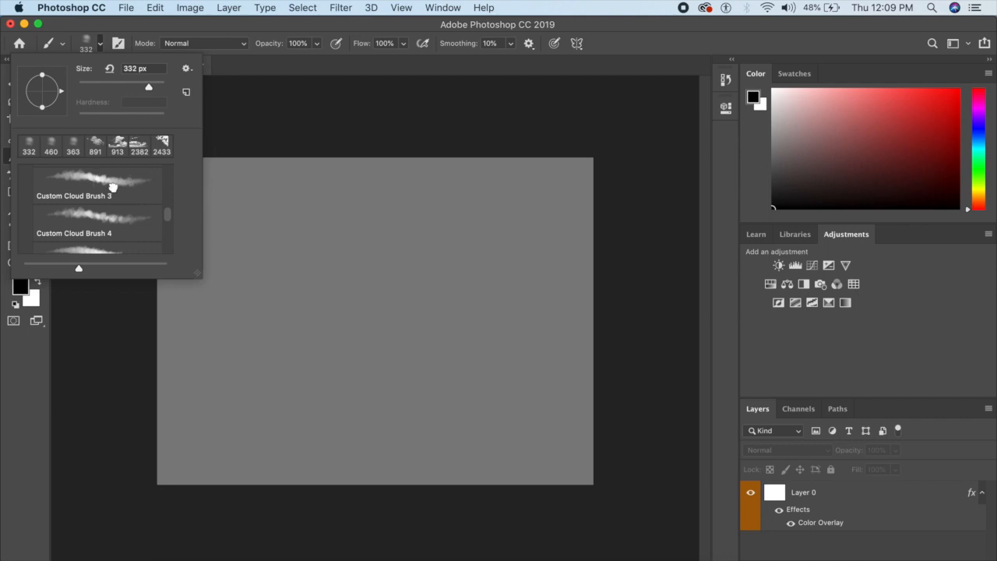
double_click(113, 187)
click(262, 231)
click(613, 216)
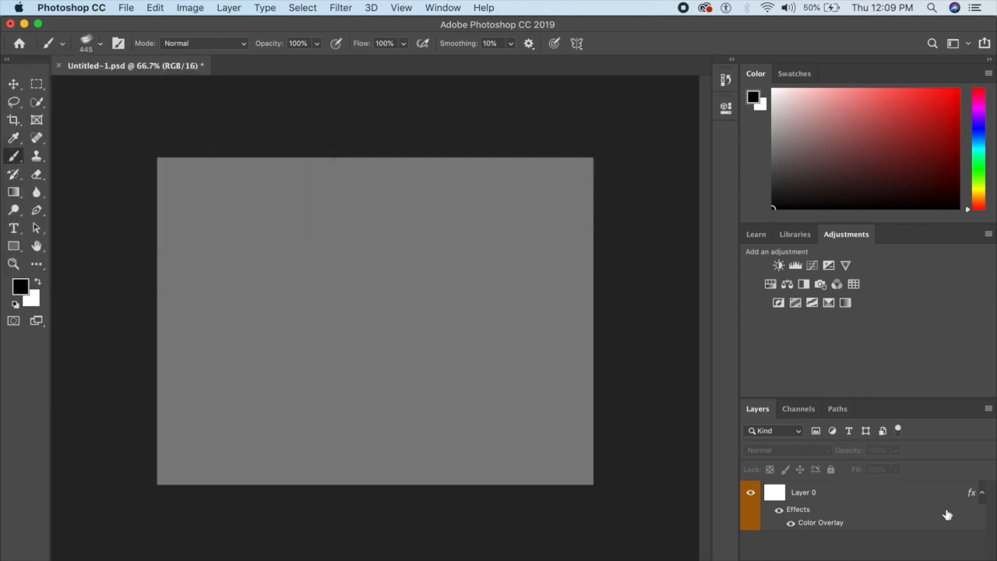
- Add a new layer above Layer 0 and paint a black cloud in the canvas's upper-left area
click(953, 559)
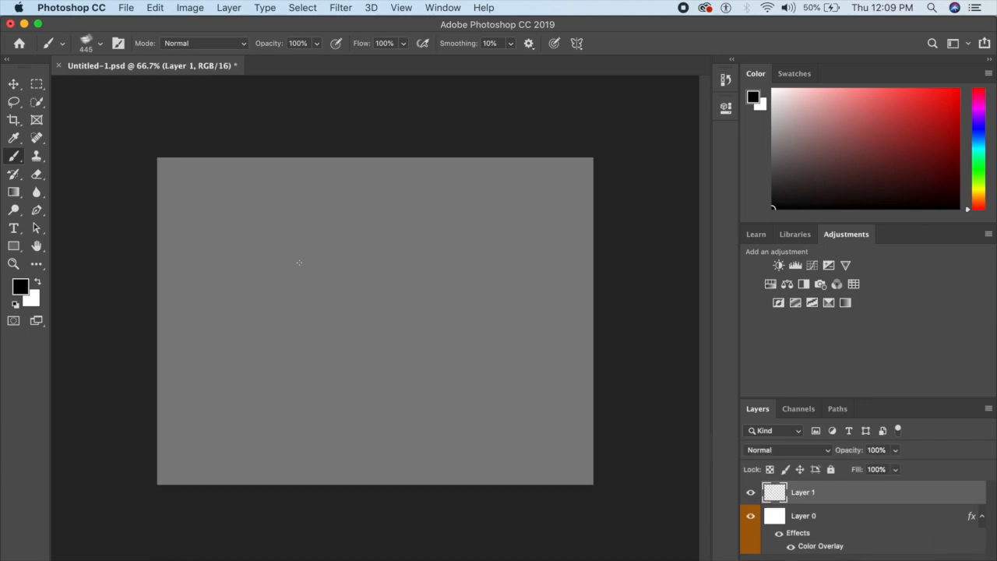
mouse_move(193, 187)
mouse_down()
mouse_move(206, 215)
mouse_move(221, 204)
mouse_move(275, 227)
mouse_move(264, 218)
mouse_move(270, 246)
mouse_move(207, 242)
mouse_move(268, 252)
mouse_move(249, 256)
mouse_move(264, 268)
mouse_move(255, 232)
mouse_move(194, 280)
mouse_move(256, 263)
mouse_move(214, 295)
mouse_move(291, 285)
mouse_up()
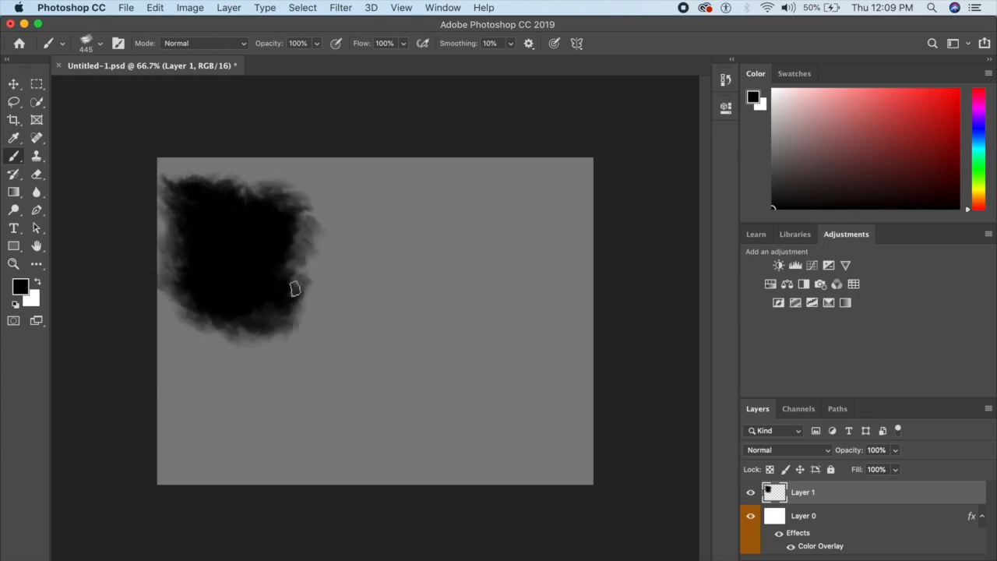
- Set the foreground colour to white and paint two clouds, one at the upper right and one at the lower centre-left of the canvas
click(783, 115)
drag(783, 115, 773, 88)
mouse_move(441, 245)
mouse_down()
mouse_move(508, 229)
mouse_move(520, 282)
mouse_move(476, 296)
mouse_move(545, 281)
mouse_up()
drag(309, 386, 300, 366)
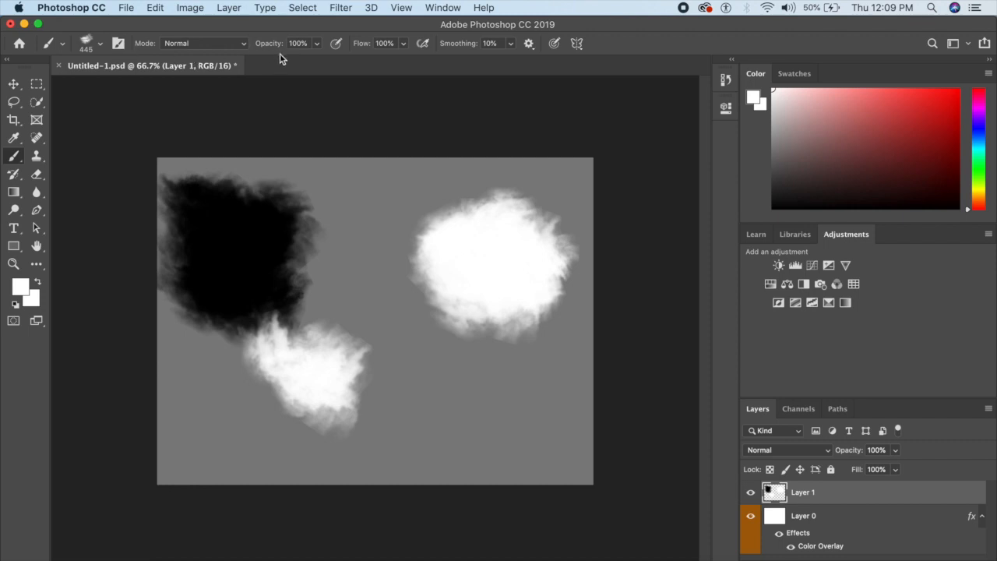
- Lower the brush opacity to 58% and paint a translucent white cloud in the canvas's lower-right area
click(317, 43)
drag(320, 59, 289, 60)
mouse_move(514, 411)
mouse_down()
mouse_move(486, 353)
mouse_move(485, 369)
mouse_move(577, 386)
mouse_move(513, 410)
mouse_move(523, 440)
mouse_move(523, 403)
mouse_move(456, 395)
mouse_up()
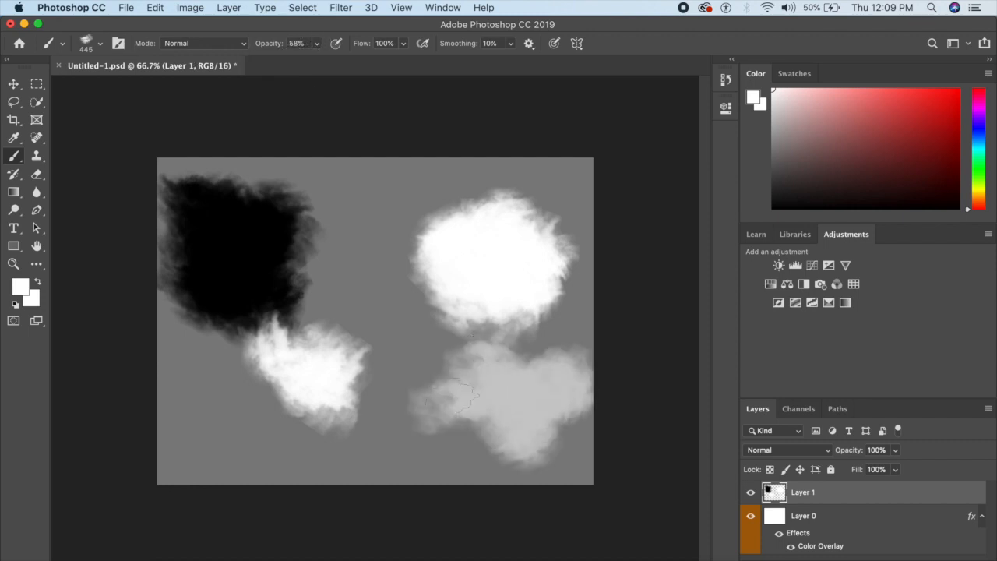
- Review the Export As settings for saving the cloud image as a transparent PNG, without exporting it
click(11, 83)
click(125, 8)
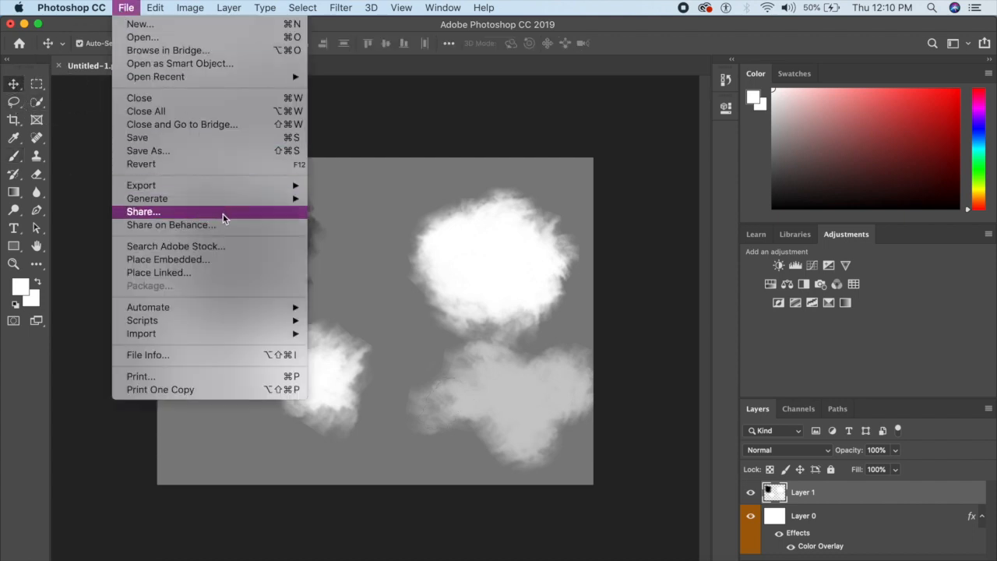
mouse_move(251, 341)
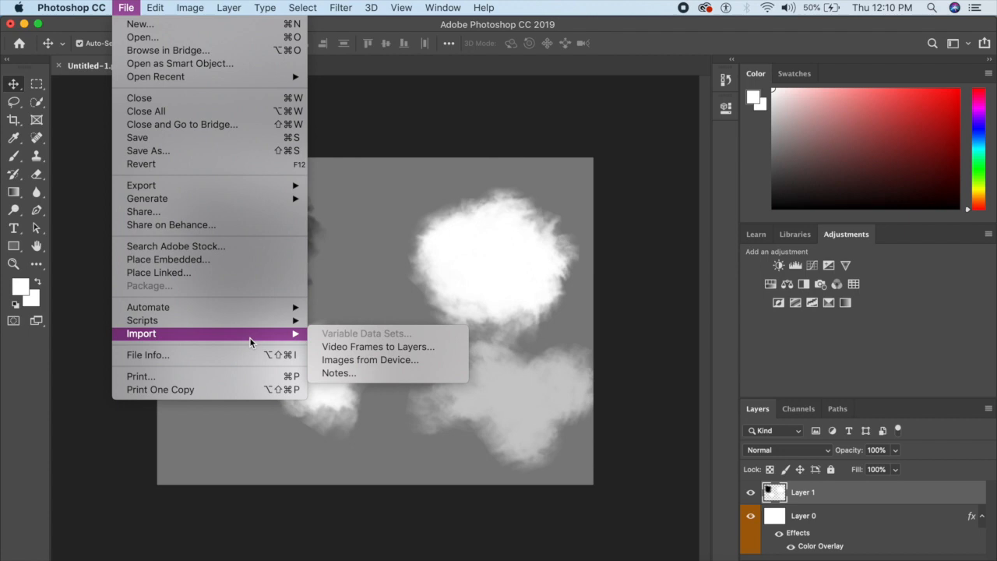
mouse_move(219, 187)
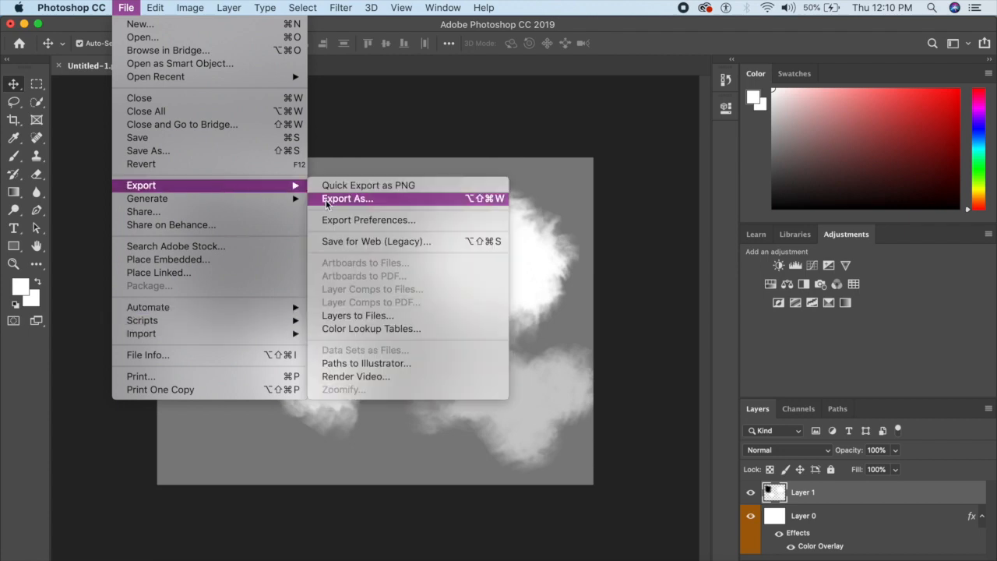
click(327, 200)
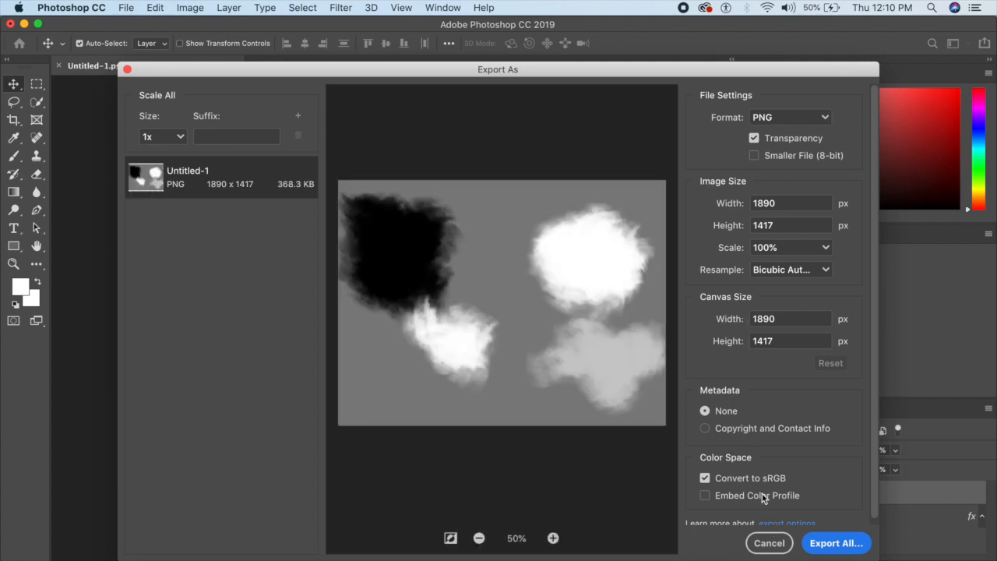
click(769, 543)
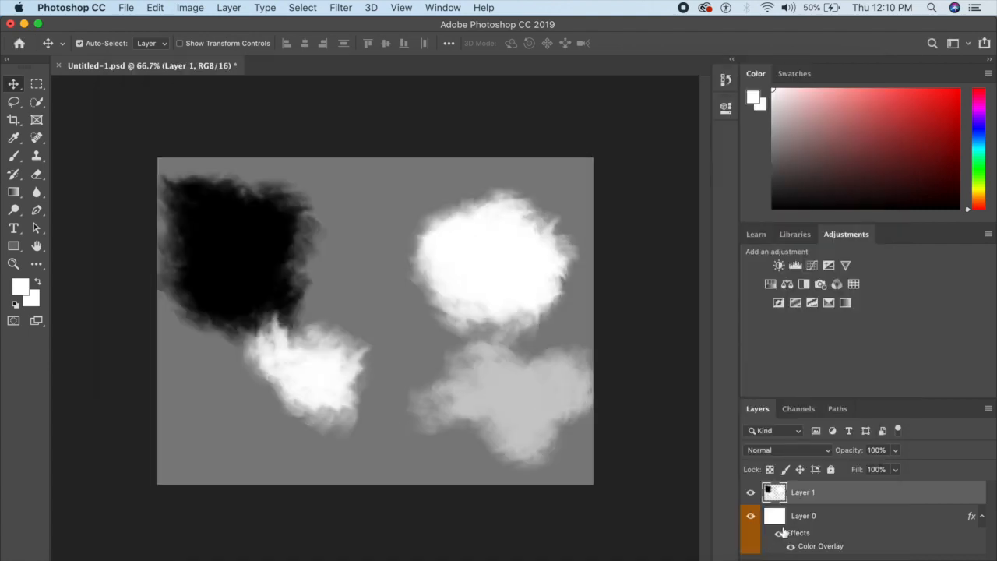
- Set Layer 0's opacity to 0% in its layer style so the clouds have a transparent background
double_click(772, 514)
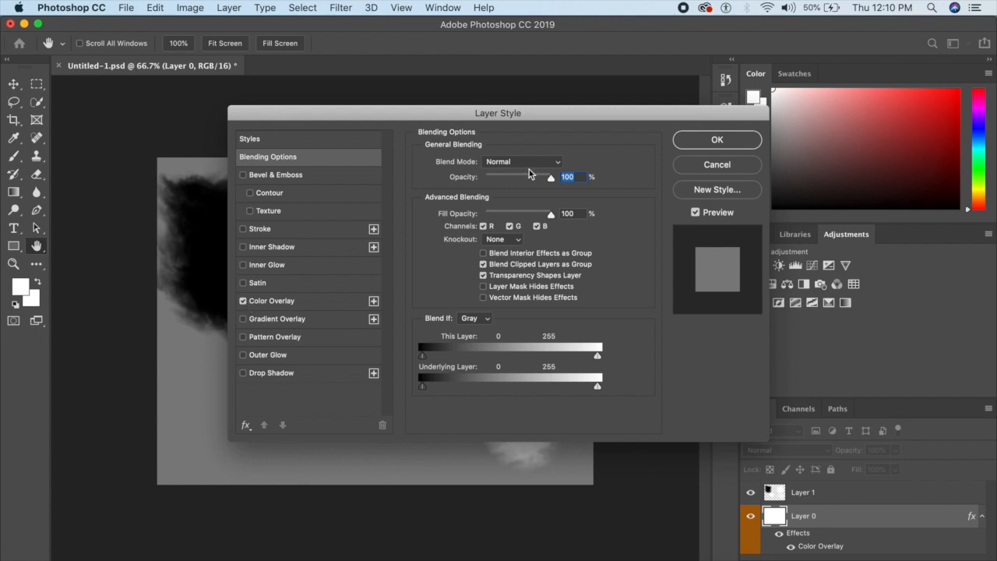
drag(521, 178, 420, 176)
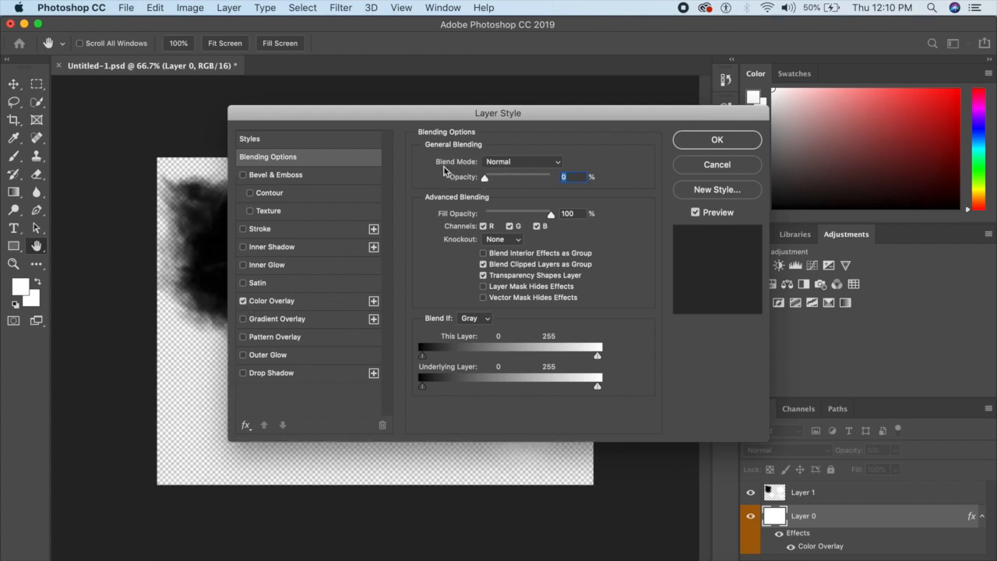
click(706, 145)
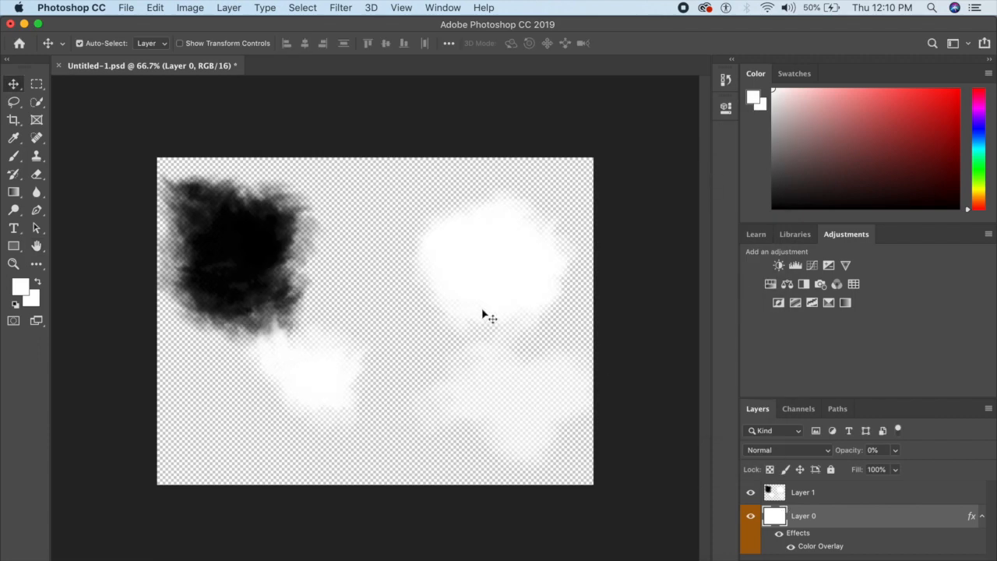
- Return to Adobe XD and add a new Web 1920 artboard in an empty area of the canvas
click(24, 24)
scroll(626, 258, down, 10)
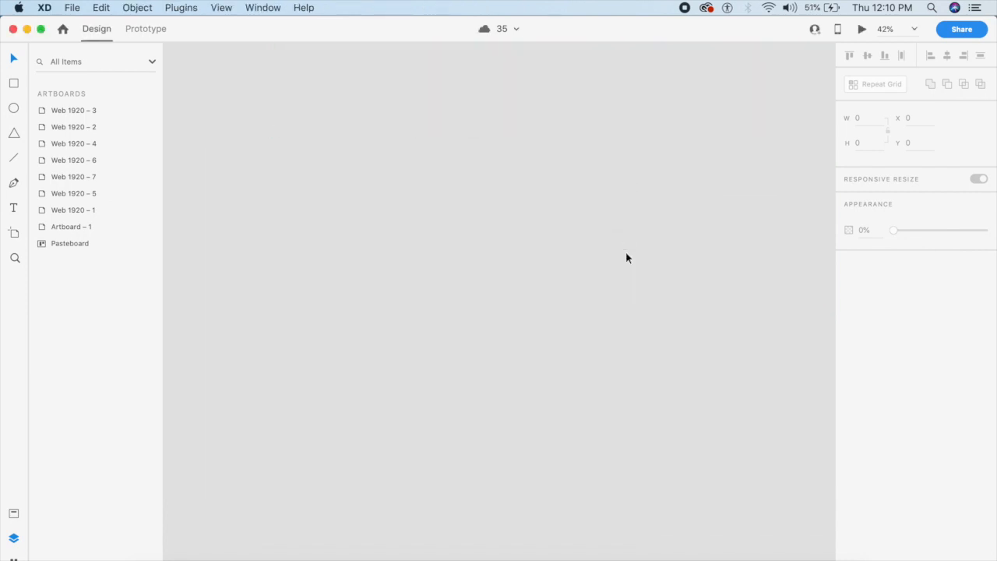
click(13, 232)
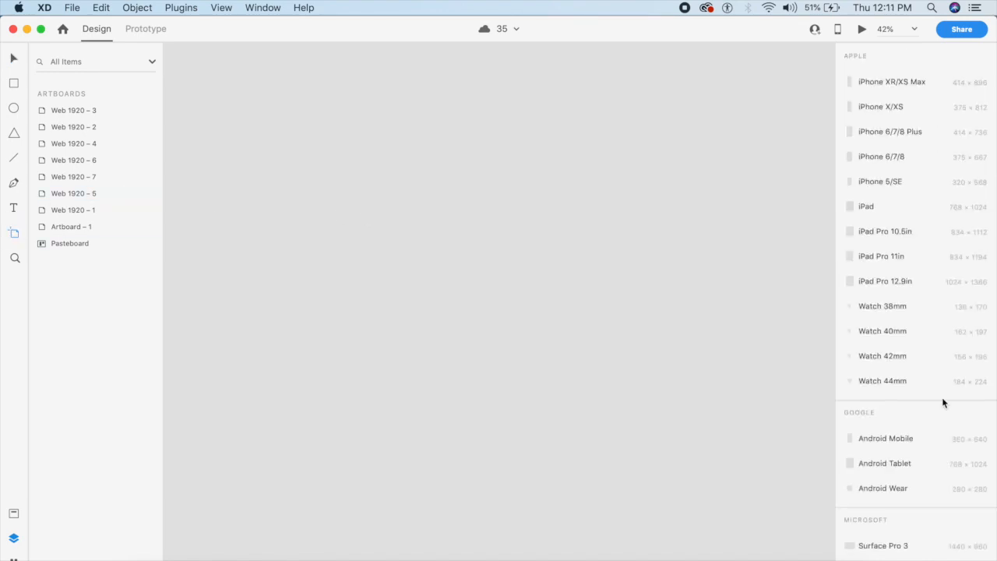
scroll(929, 450, down, 5)
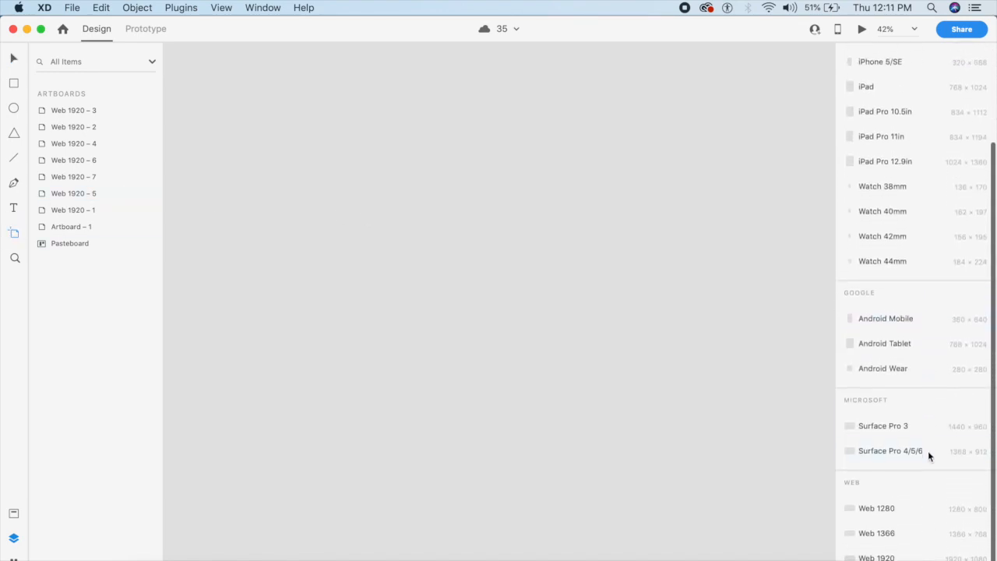
click(895, 555)
- Rename the new artboard as home
click(15, 62)
click(300, 136)
double_click(267, 142)
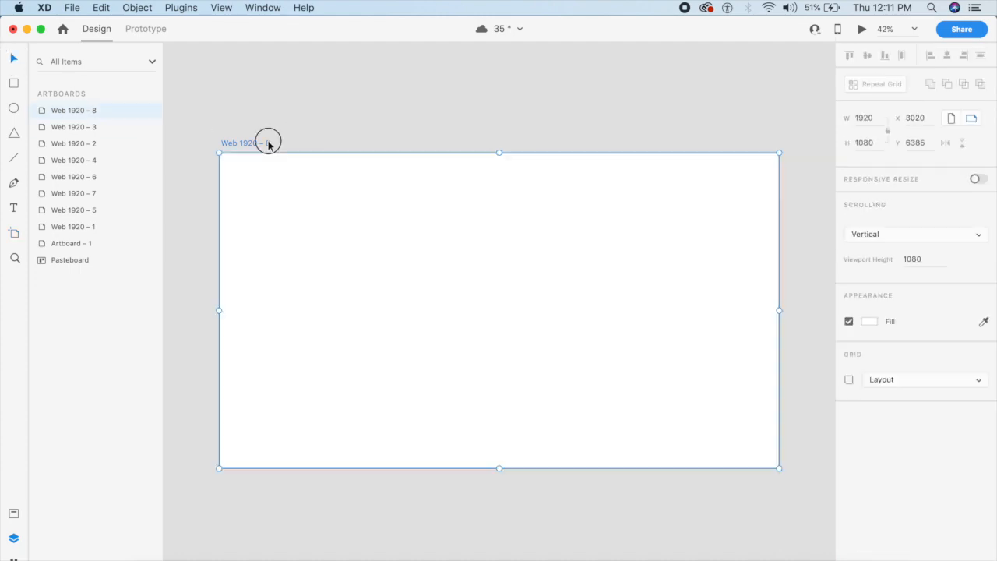
text(home)
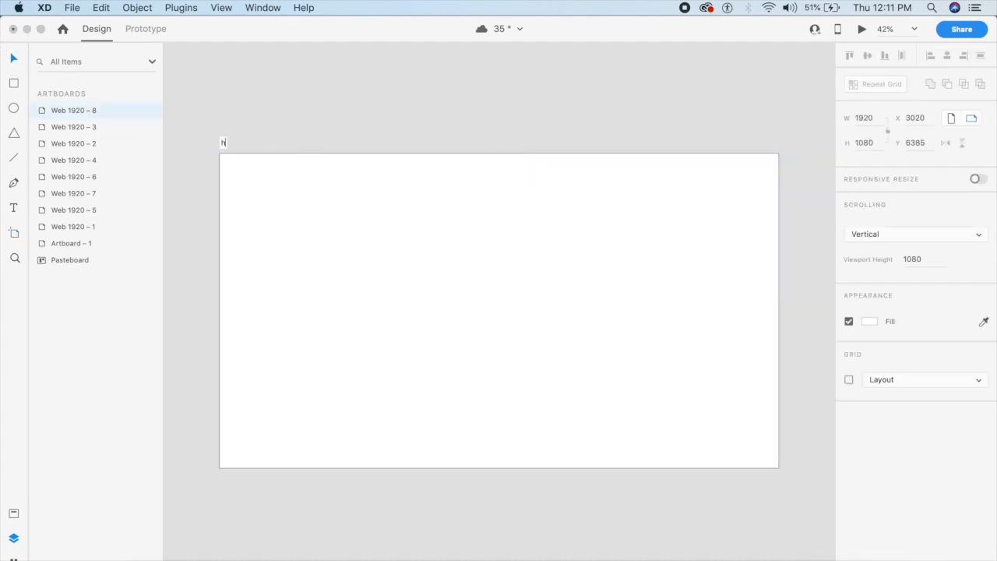
key(Return)
click(307, 140)
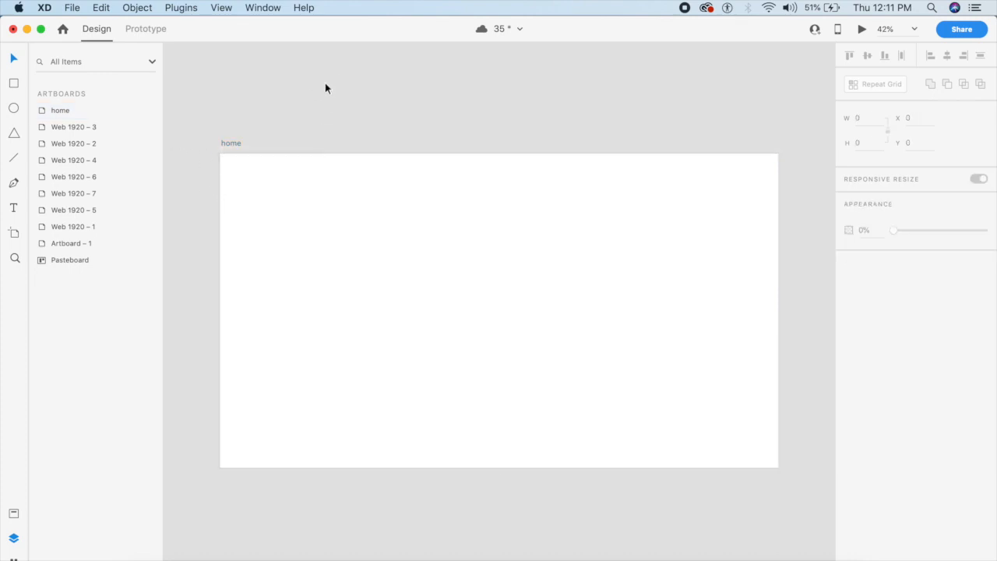
- Draw a 1920 × 1080 rectangle covering the whole home artboard
scroll(351, 114, right, 1)
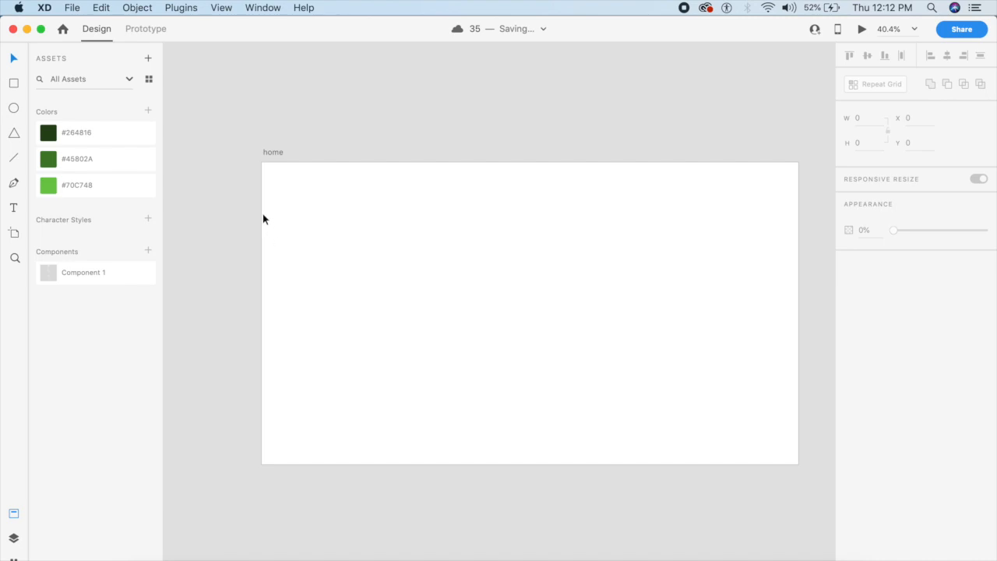
key(r)
drag(263, 164, 799, 465)
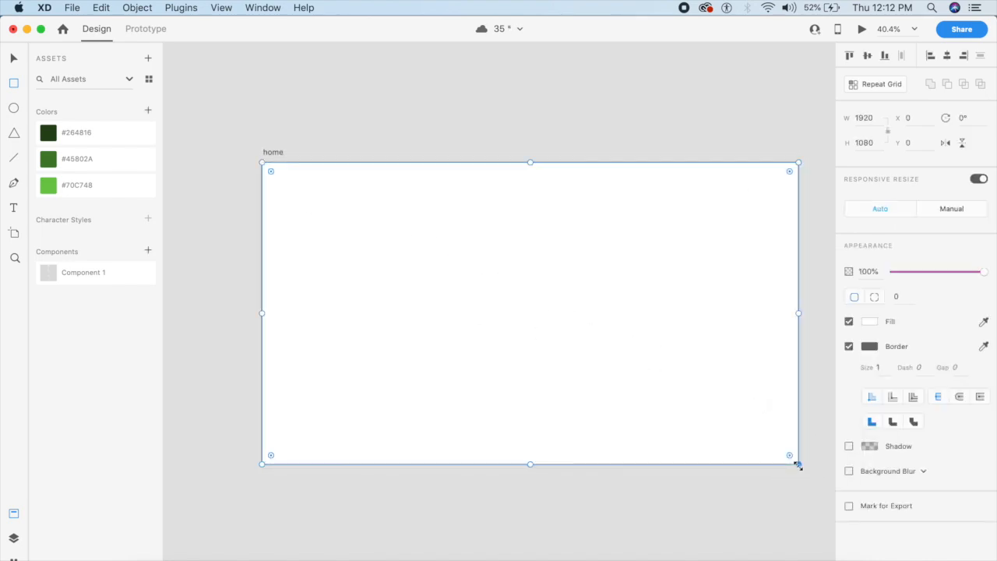
key(Escape)
- Remove the background rectangle's border and fill it with the saved green #70C748
click(329, 239)
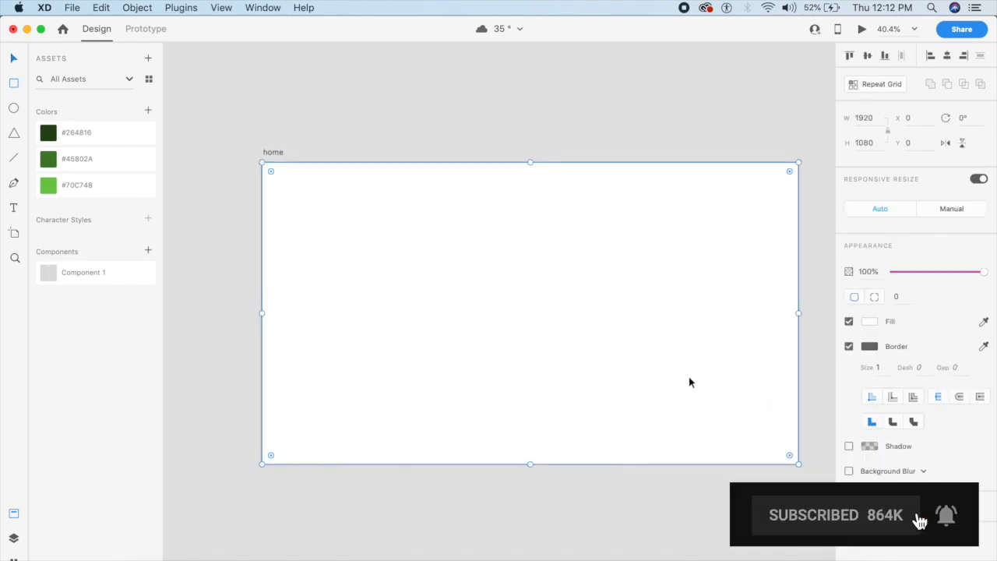
click(850, 348)
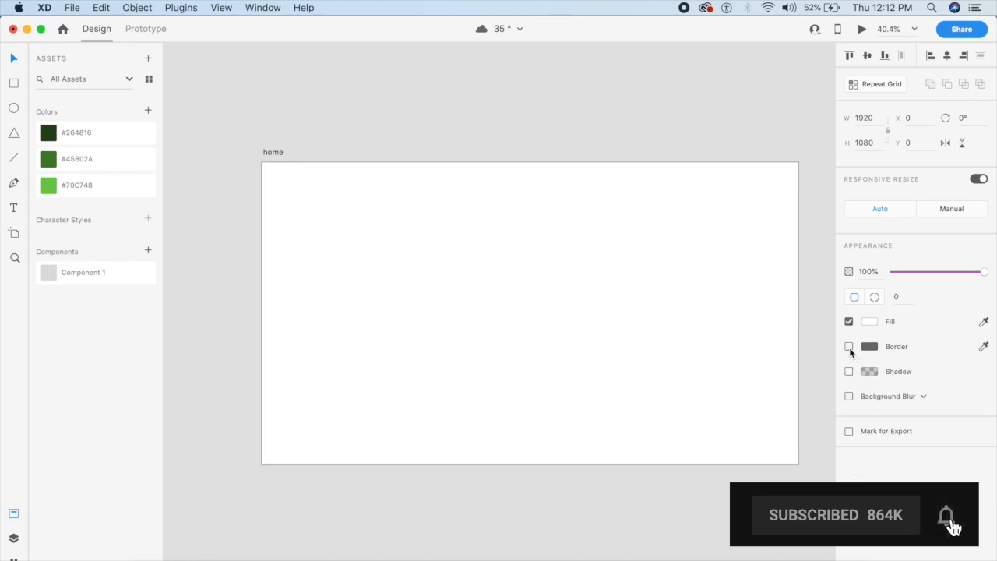
click(115, 192)
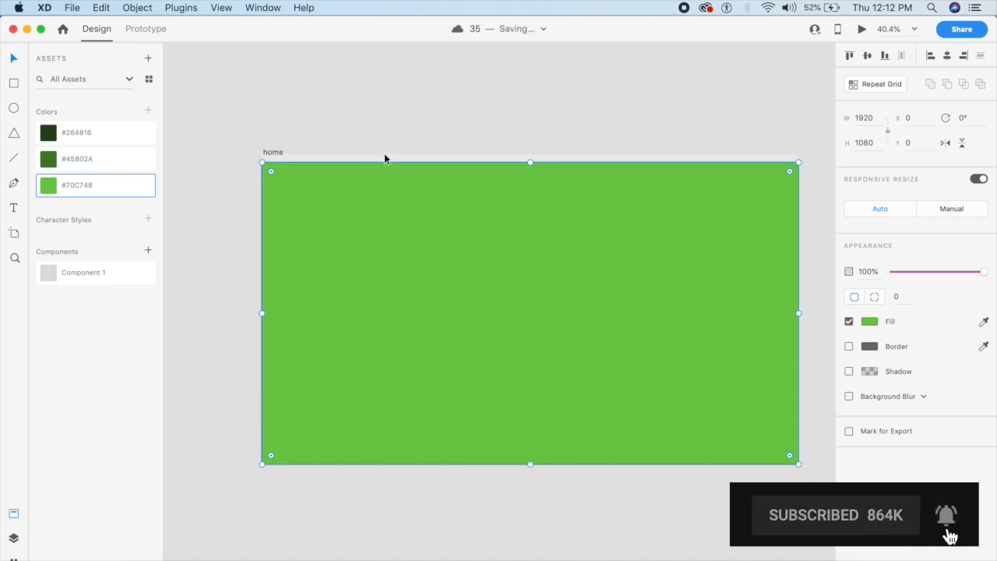
click(372, 137)
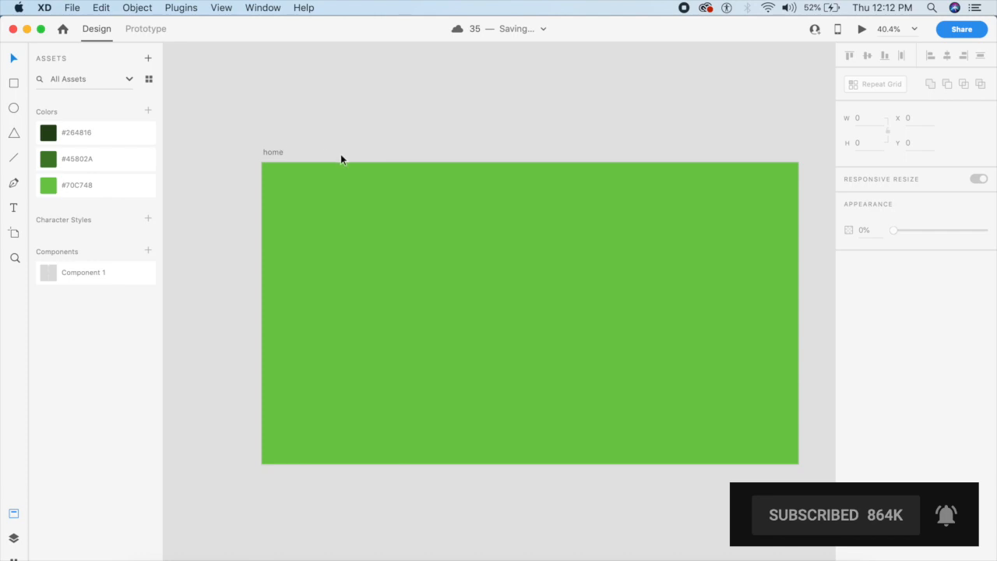
- Draw a triangular polygon about 647 × 560 and centre it on the home artboard
key(y)
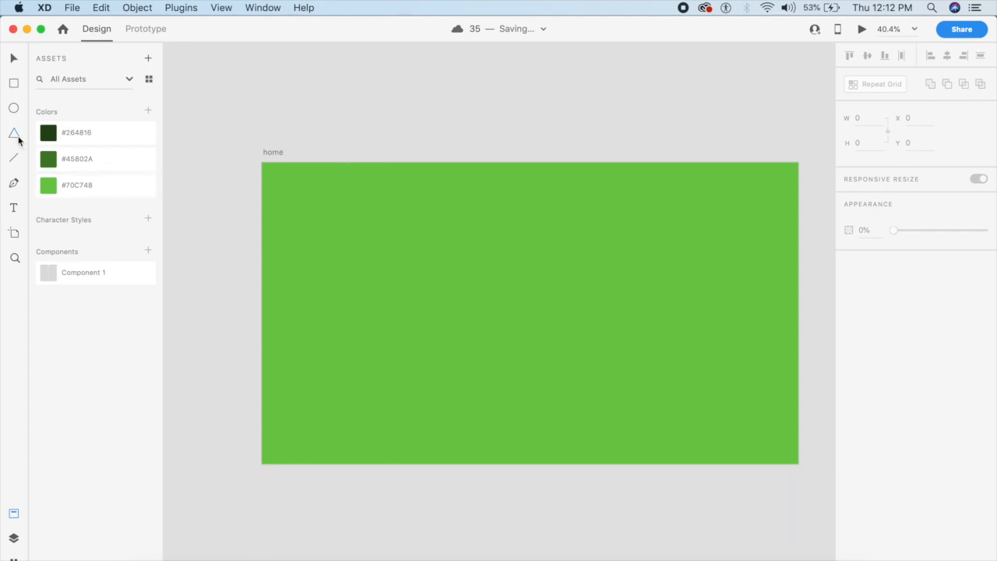
mouse_move(430, 250)
mouse_down()
mouse_move(529, 307)
mouse_move(636, 408)
mouse_up()
key(Escape)
key(v)
mouse_move(530, 379)
mouse_down()
mouse_move(537, 336)
mouse_move(540, 363)
mouse_up()
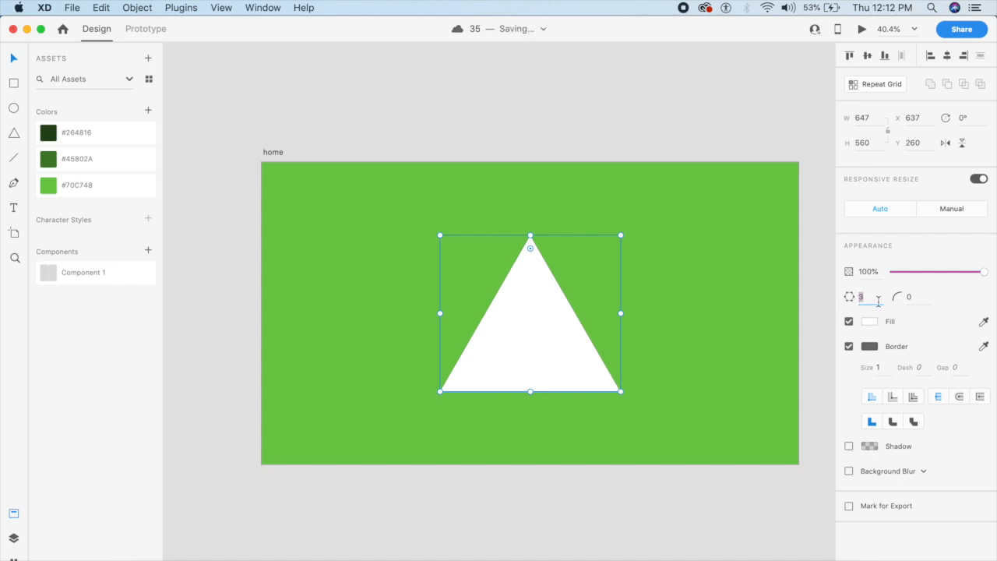
- Turn the white triangle into an eight-sided polygon with a corner radius of 50
text(8)
key(Return)
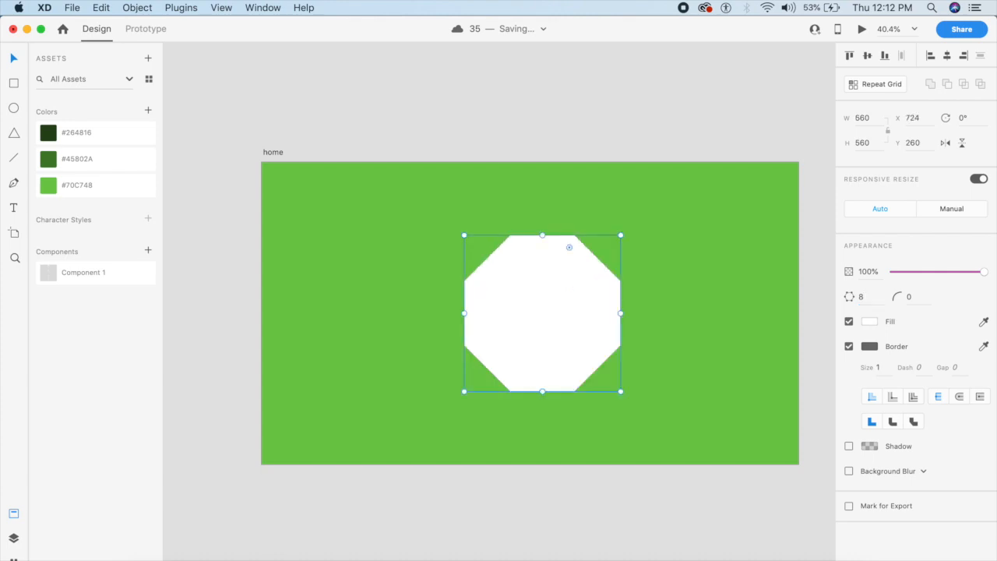
click(918, 296)
key(Return)
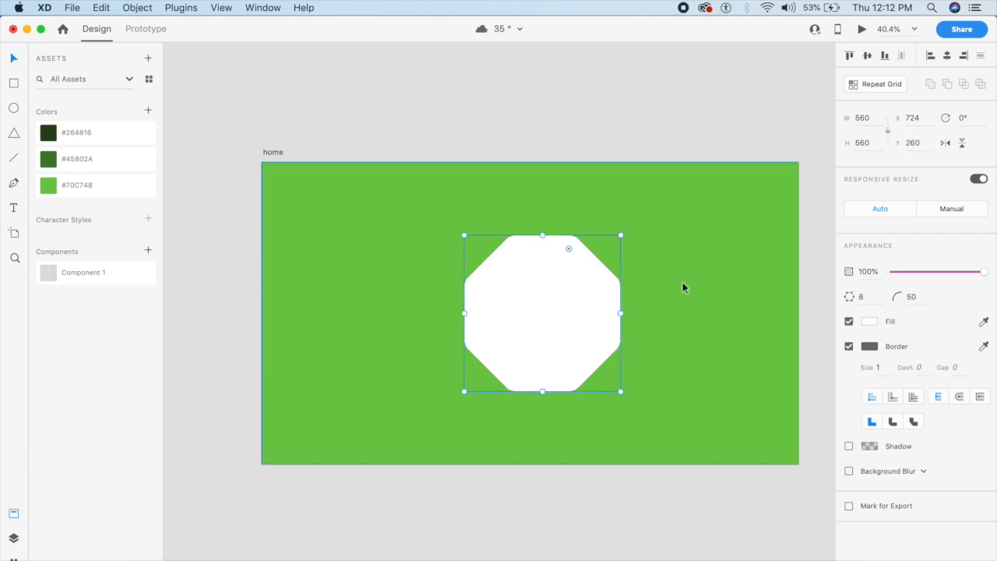
- Enlarge the white octagon to about 722 × 722 and centre it on the home artboard
drag(552, 338, 537, 332)
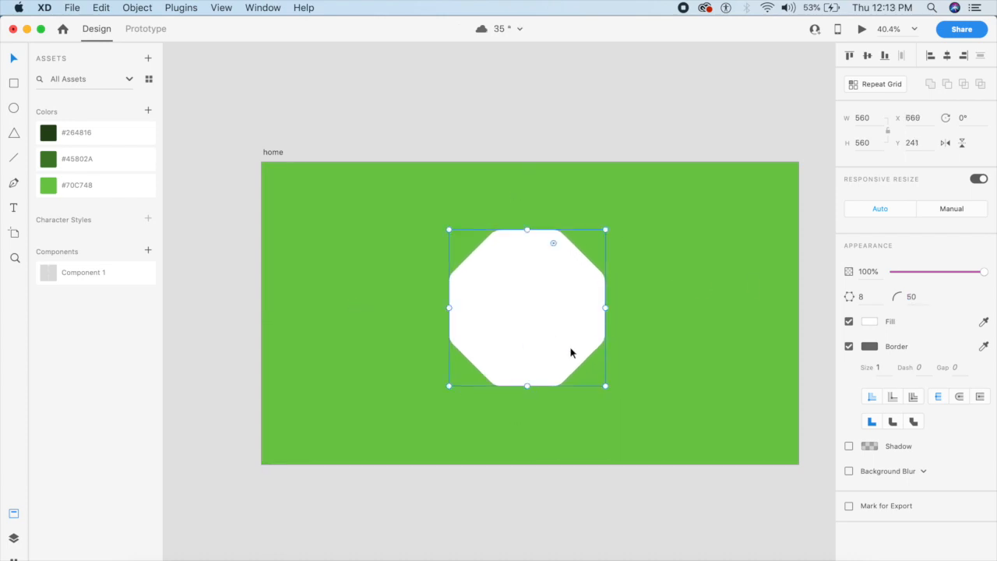
drag(605, 387, 650, 408)
drag(603, 378, 595, 377)
click(615, 120)
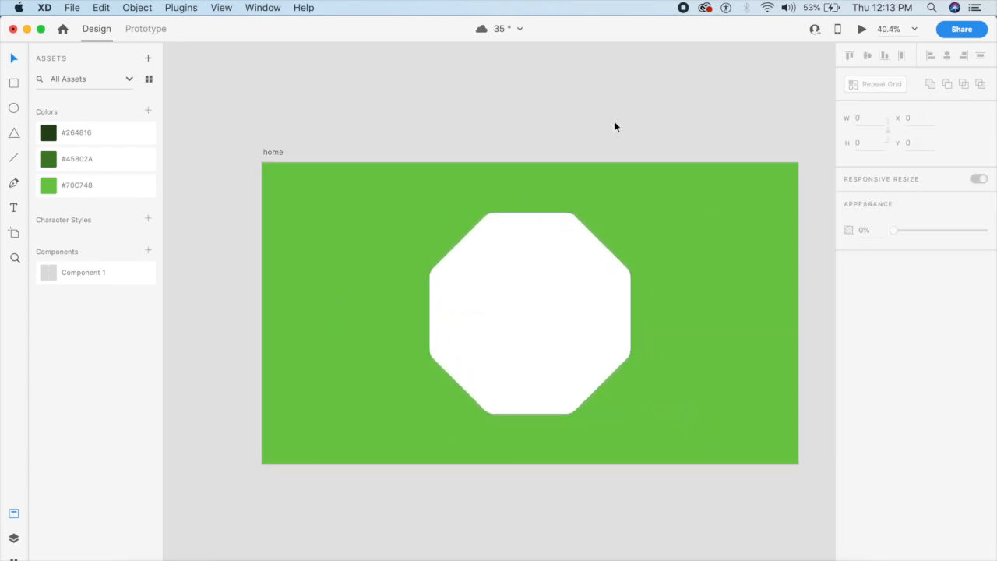
- Subtract the white octagon from the light green background rectangle to cut an octagonal opening
click(605, 317)
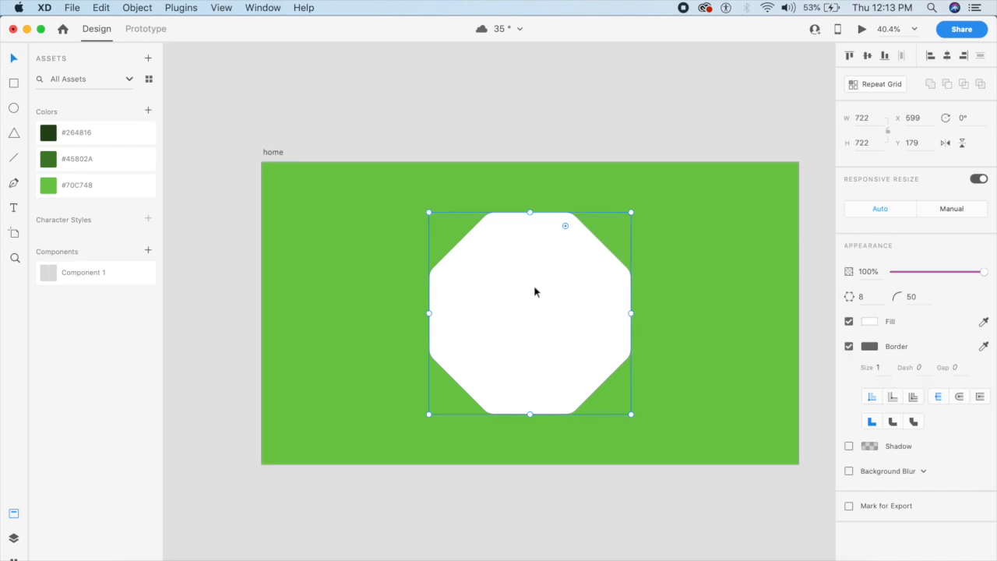
click(732, 292)
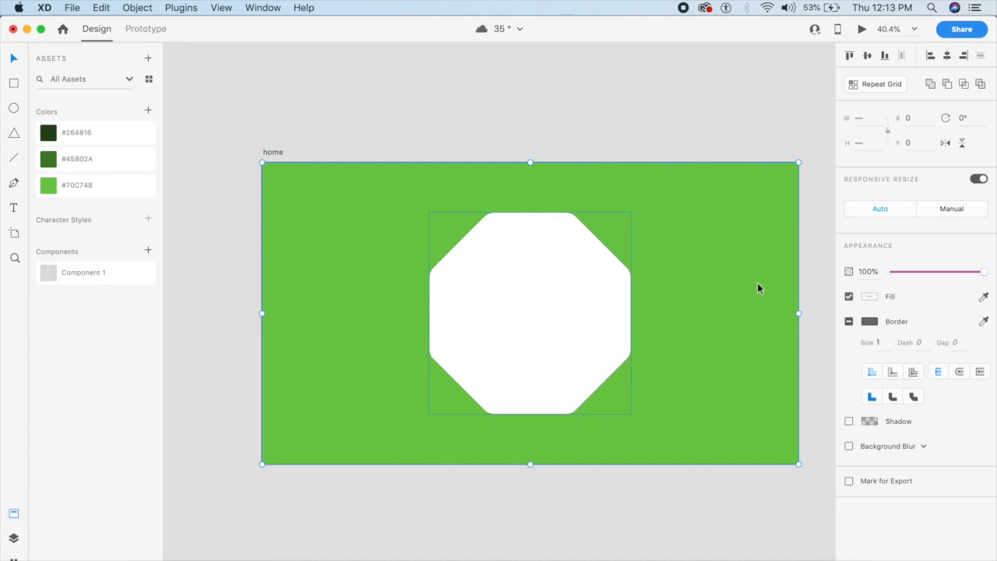
click(950, 91)
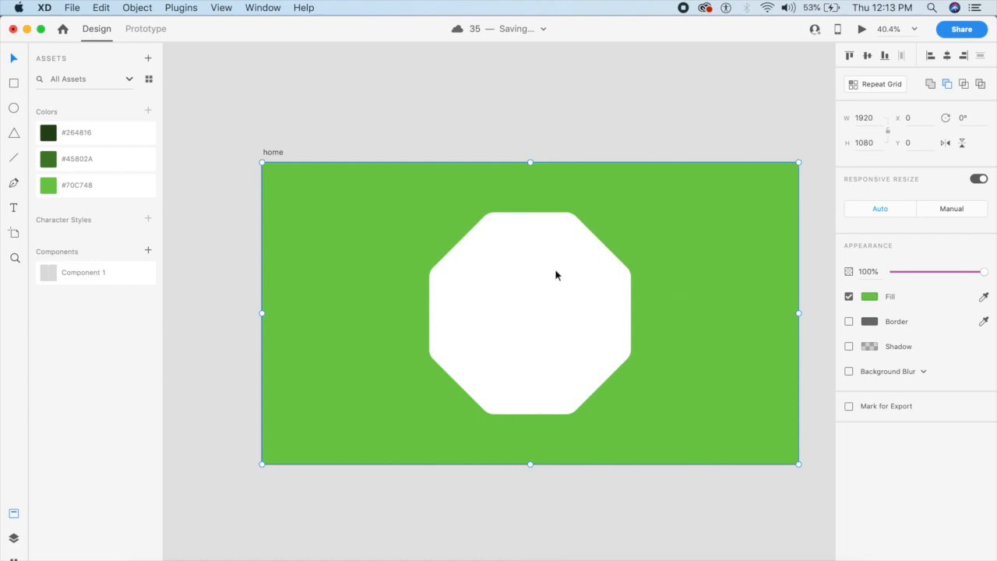
- Add a shadow to the cut-out light green shape with a Y offset of 48 and a blur of 80
click(849, 346)
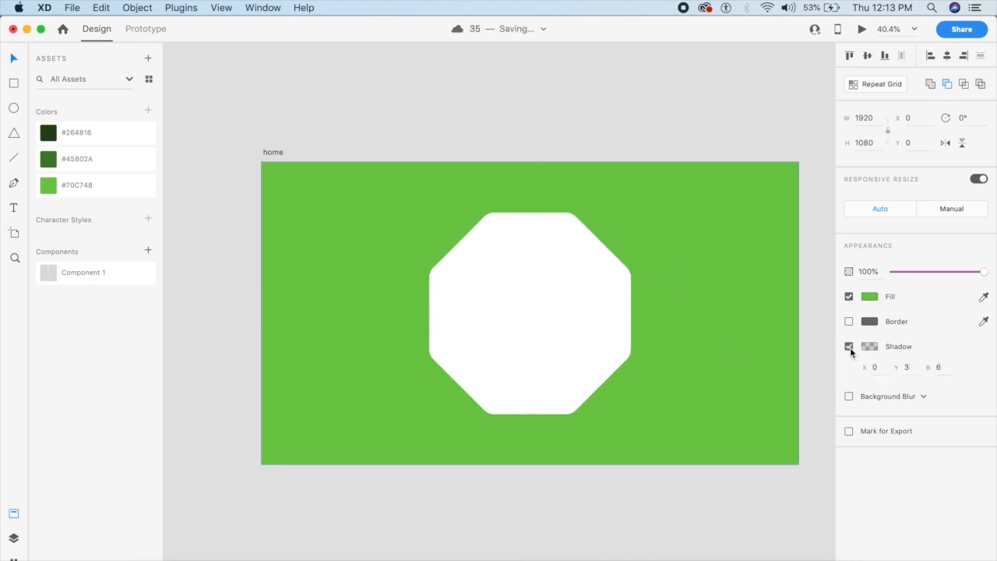
click(916, 365)
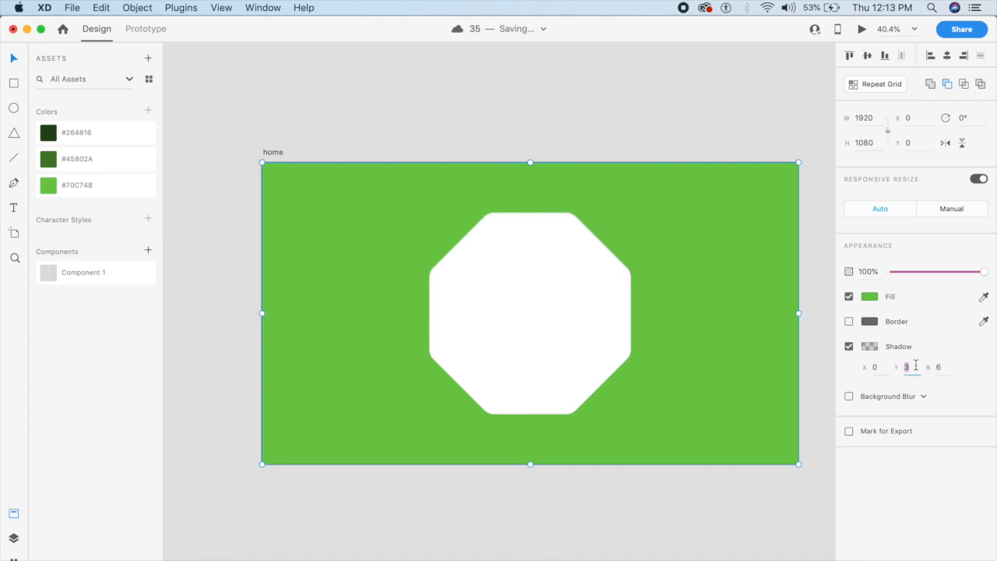
text(48)
click(938, 367)
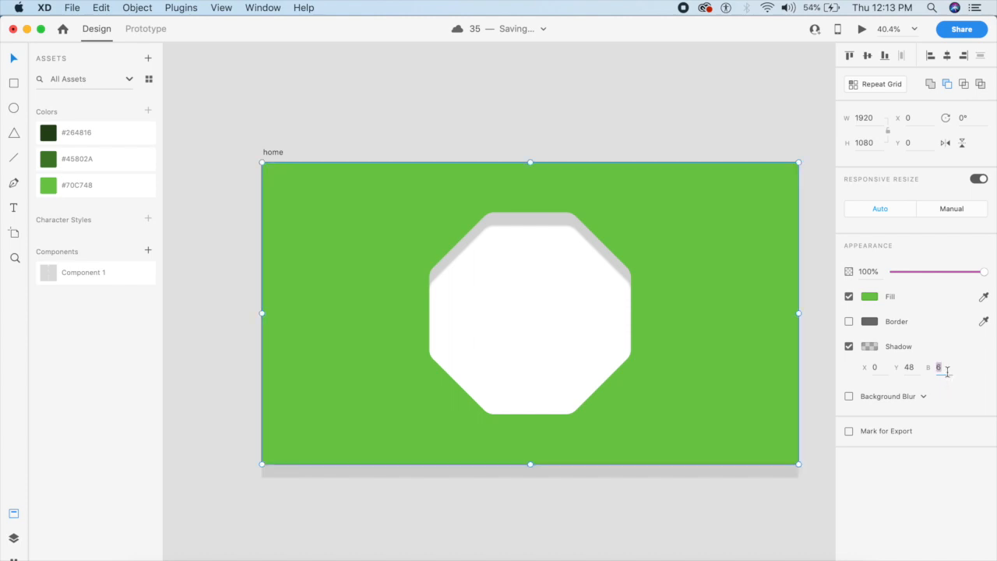
key(Return)
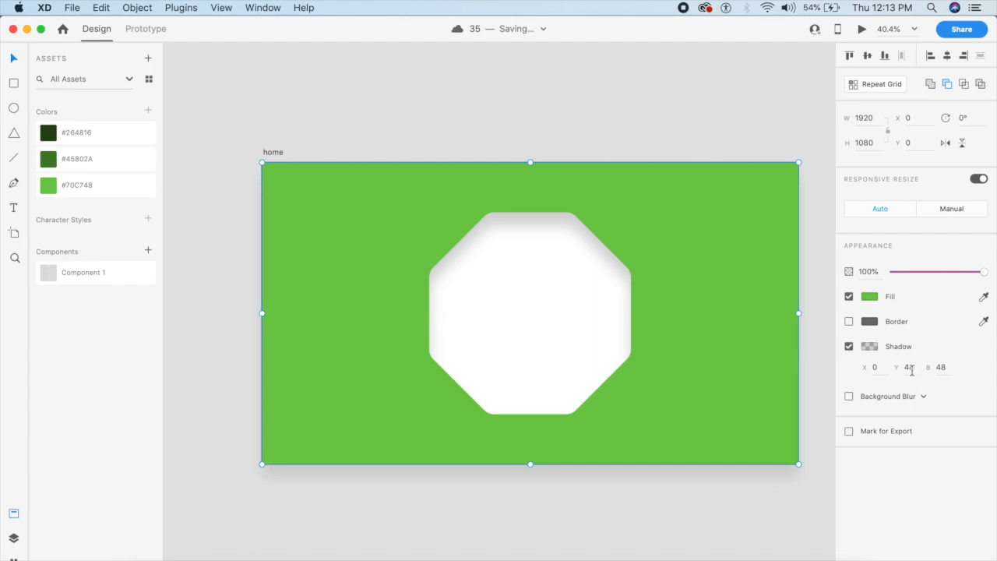
click(943, 367)
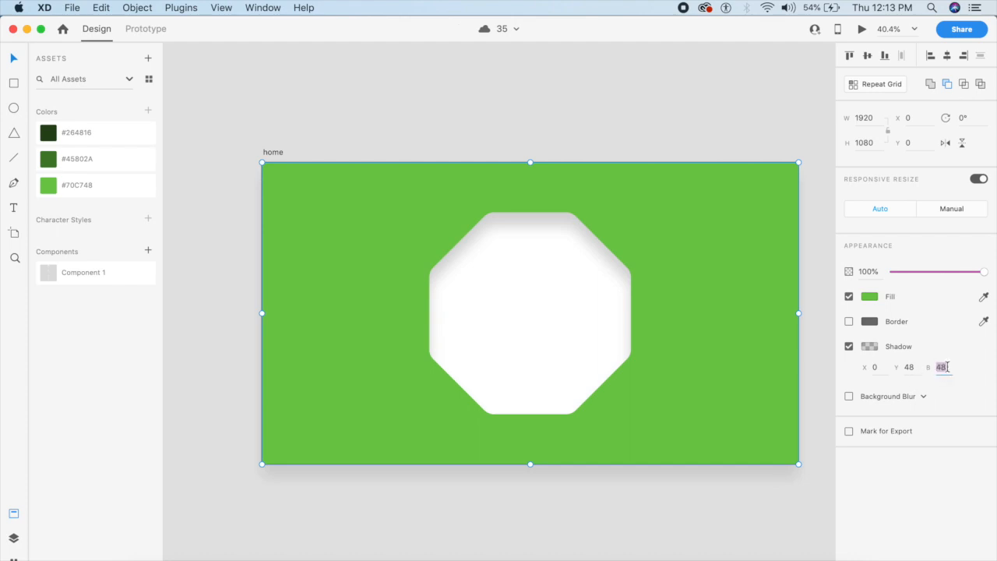
text(80)
key(Return)
- Colour the light green shape's shadow with the saved dark green #264816 at 50% opacity
click(869, 346)
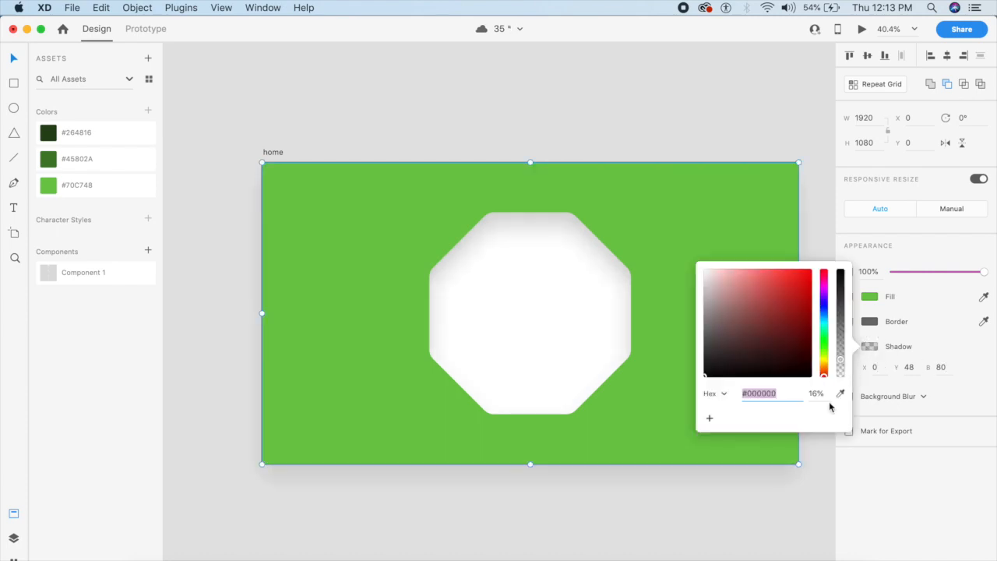
click(840, 394)
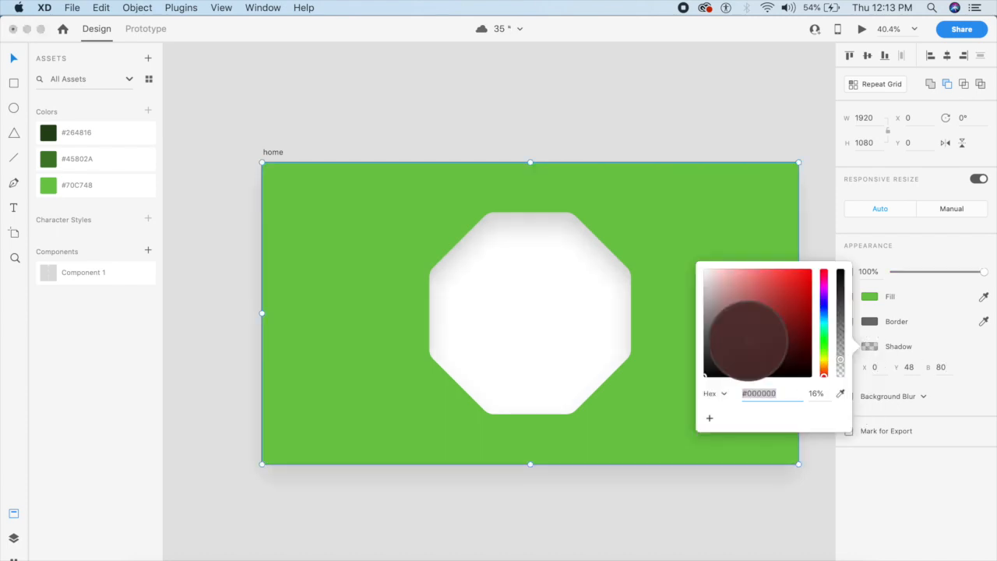
click(43, 134)
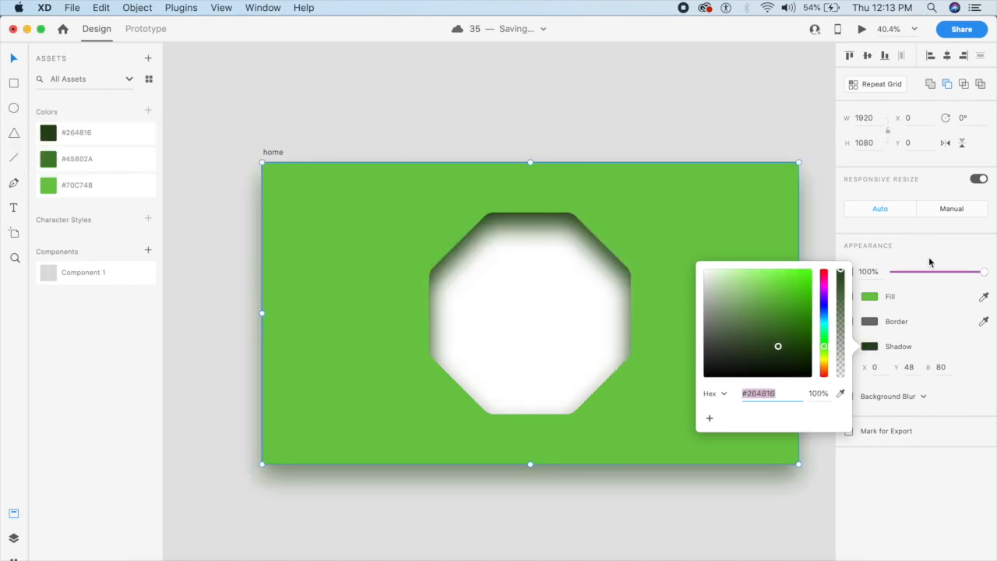
click(826, 393)
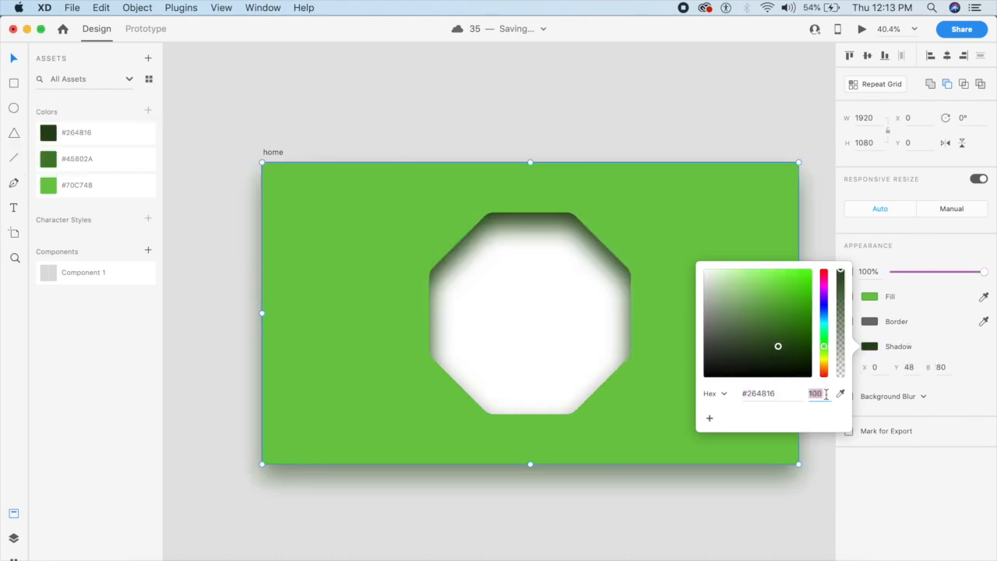
text(50)
key(Return)
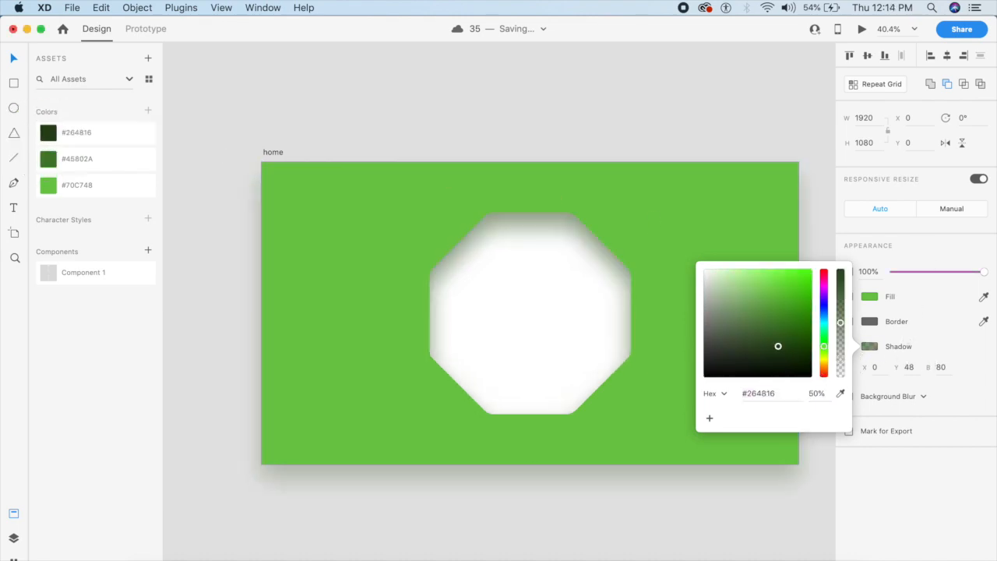
click(581, 141)
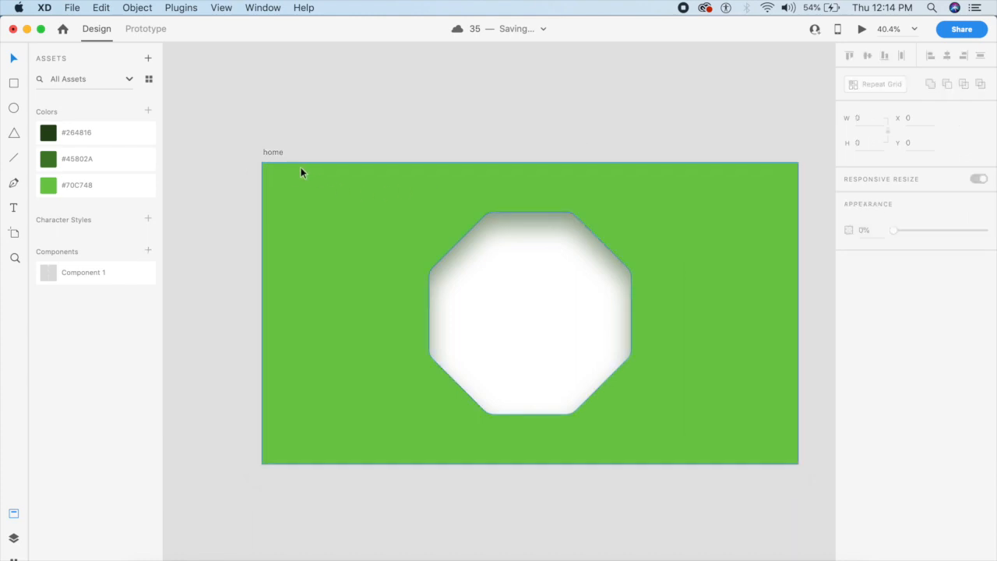
- Draw a second 1920 × 1080 rectangle over the home artboard, fill it with the saved green #45802A, and save
key(r)
drag(263, 163, 797, 464)
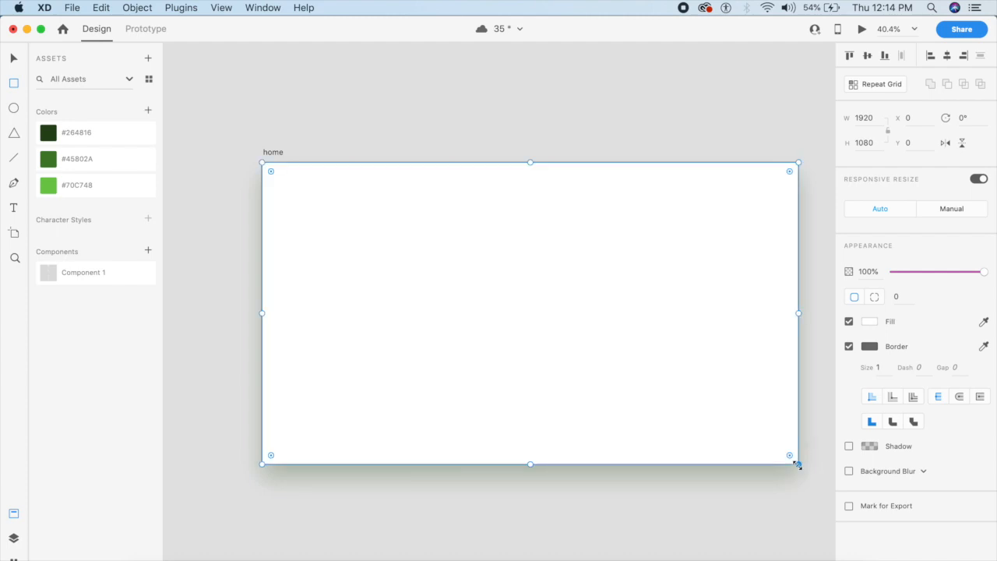
key(Escape)
click(653, 383)
click(107, 162)
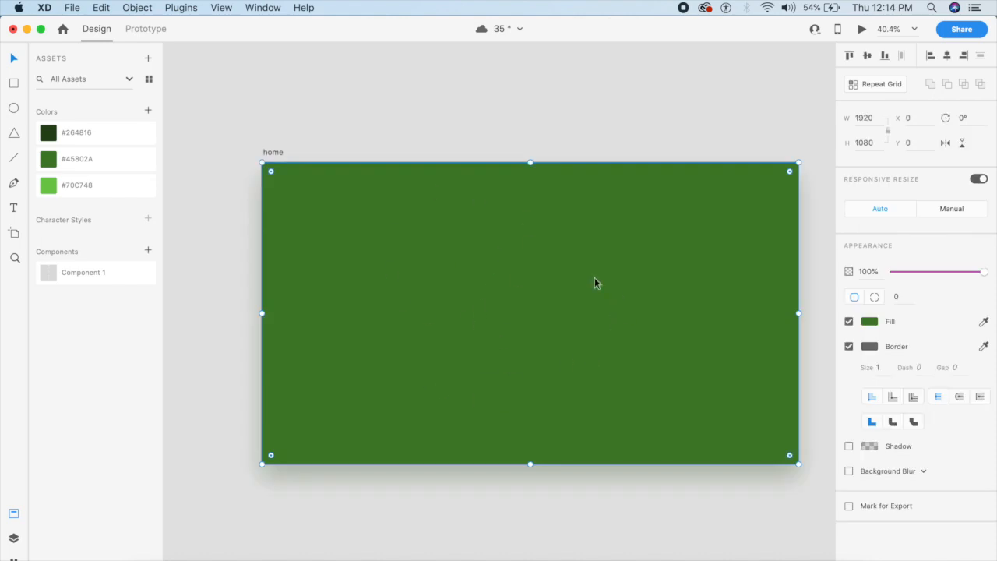
key(super+s)
- Draw an eight-sided polygon about 601 × 601 with a corner radius of 50 and centre it on the home artboard
drag(467, 226, 661, 406)
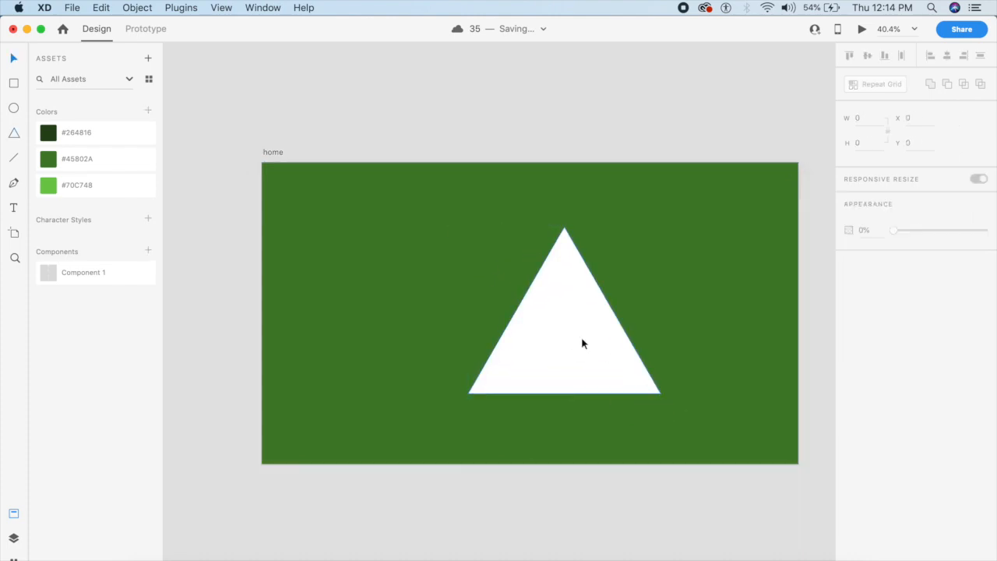
click(863, 296)
text(8)
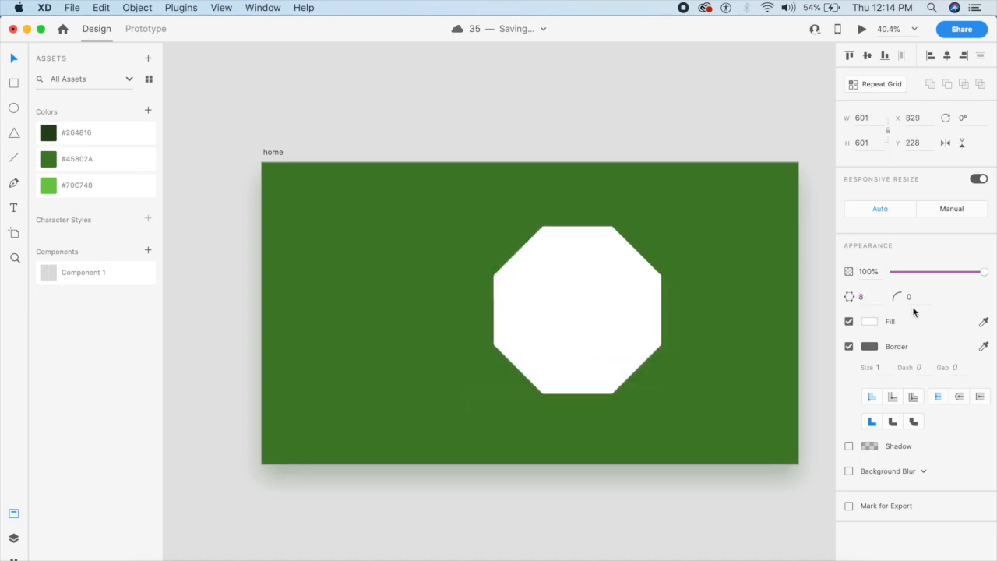
click(910, 296)
text(50)
key(Return)
drag(616, 298, 572, 309)
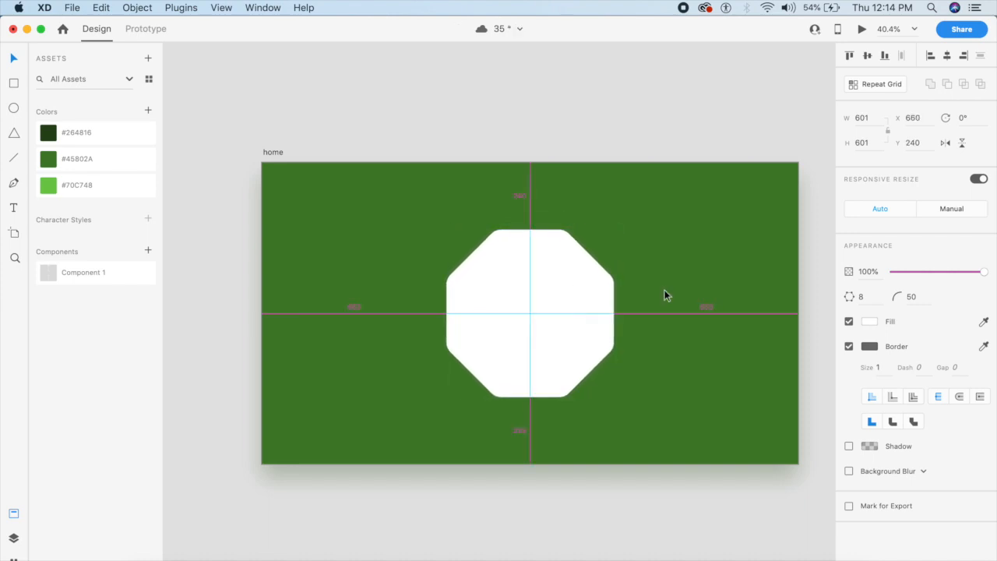
- Subtract the smaller octagon from the darker green rectangle and send the result behind the light green shape
click(750, 296)
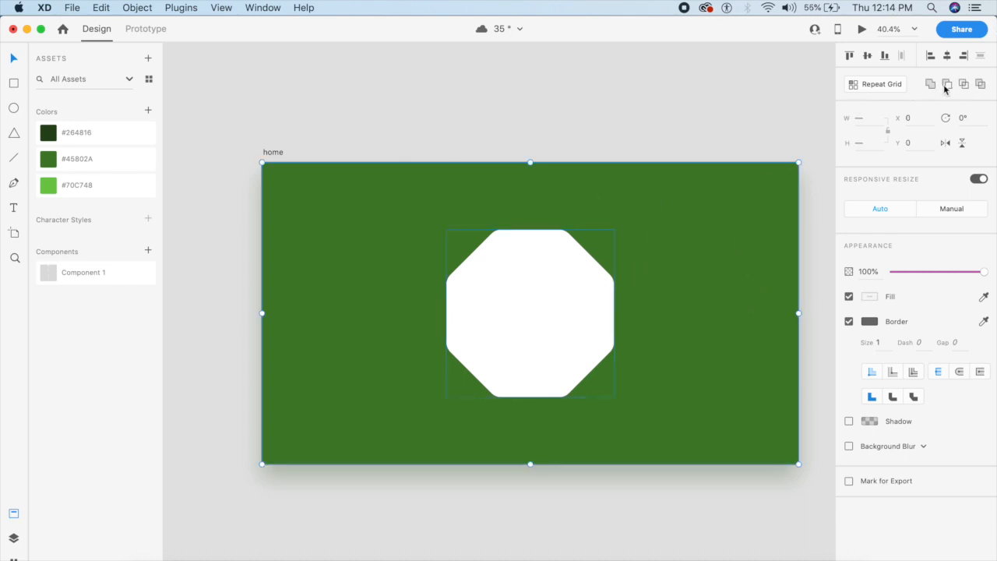
click(946, 86)
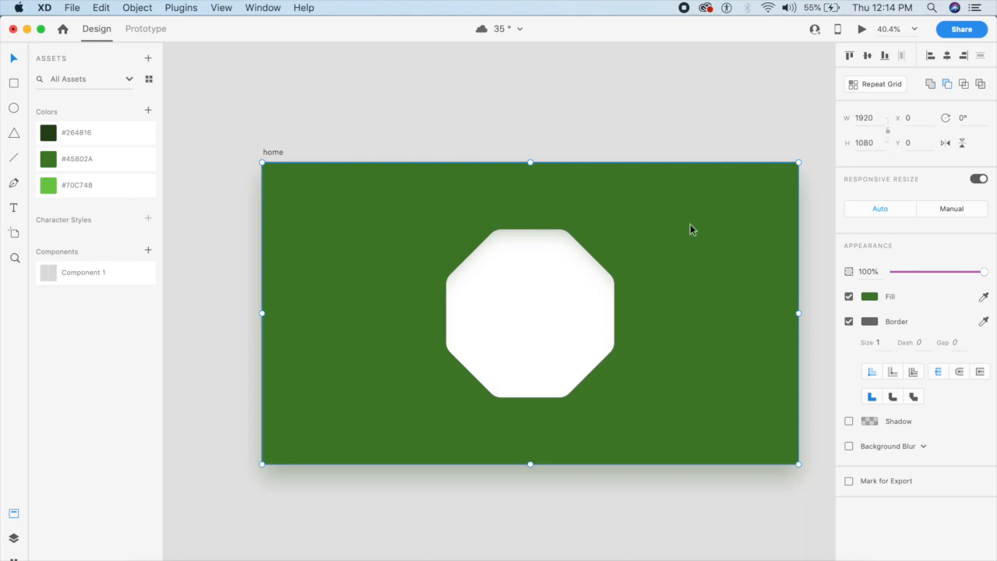
key(super+[)
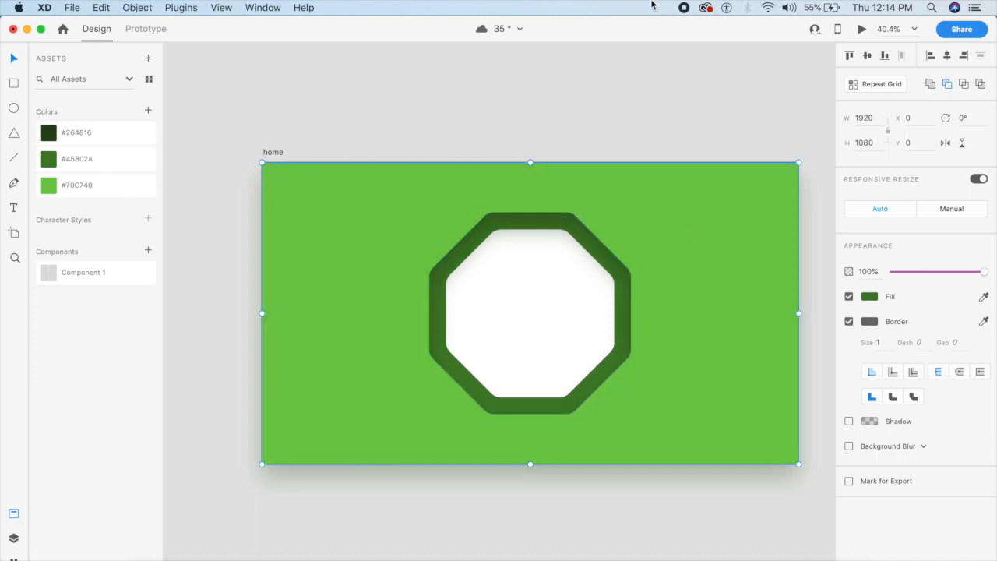
click(619, 64)
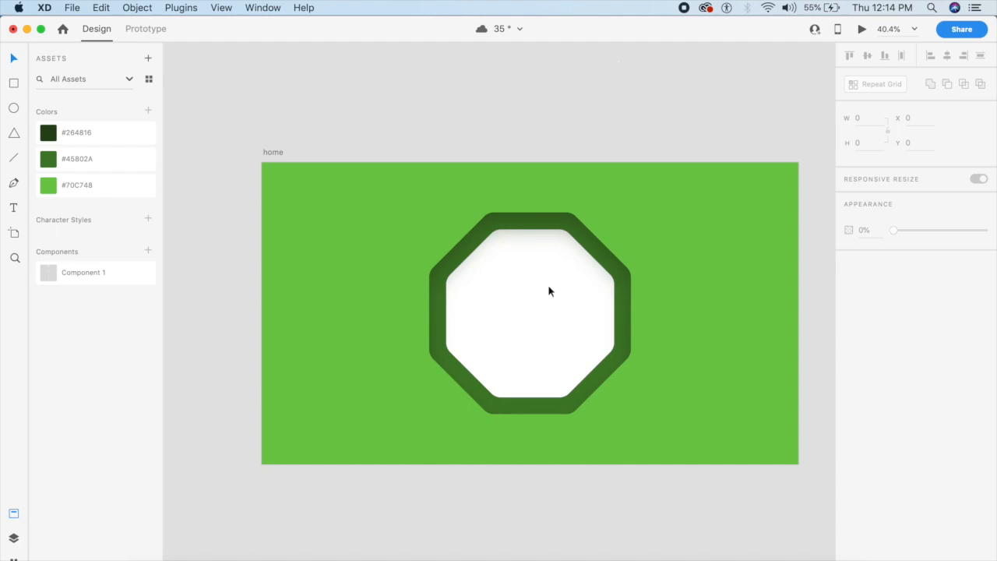
- Remove the darker green shape's border and add a shadow with a Y offset of 48 and a blur of 80
click(621, 276)
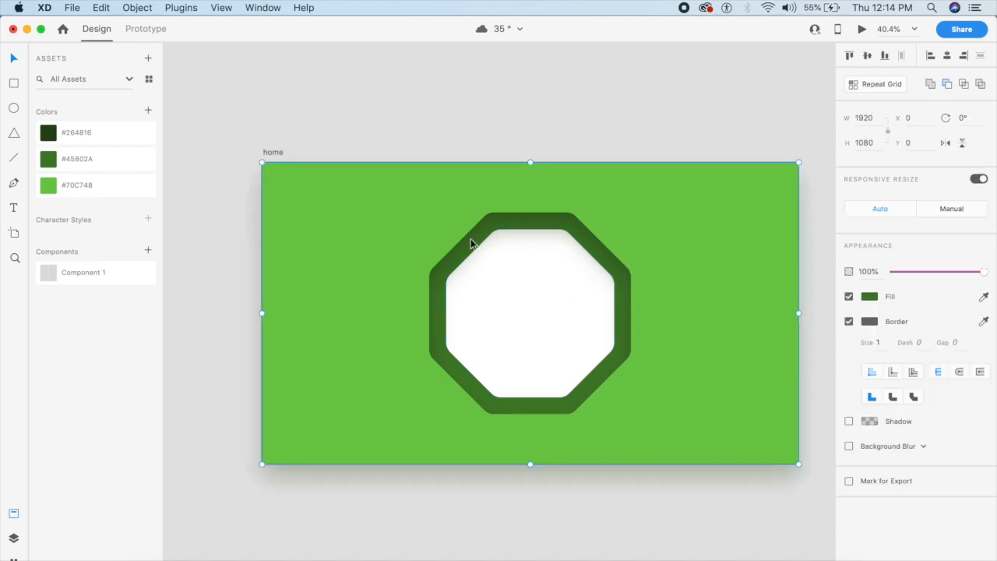
click(15, 538)
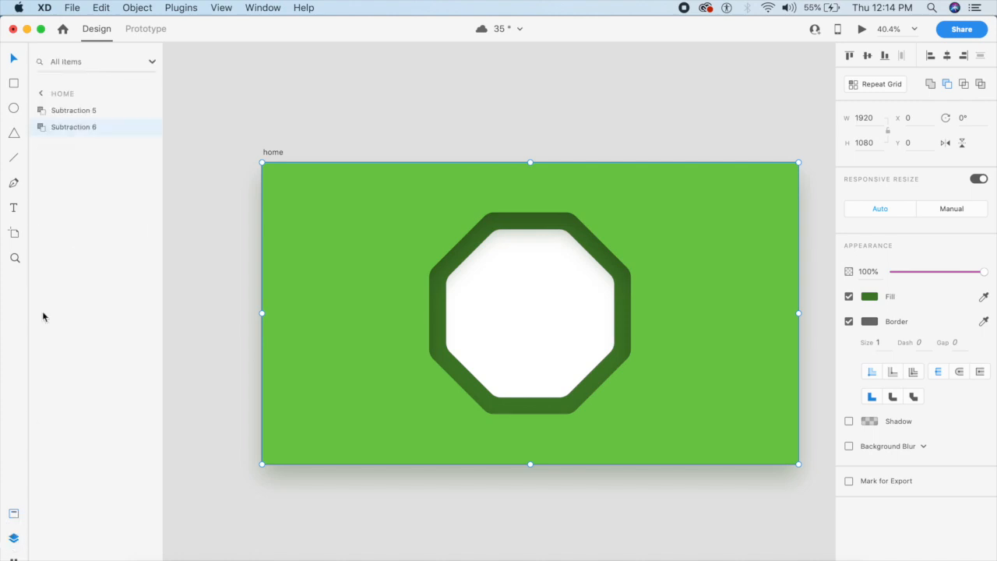
click(850, 322)
click(850, 348)
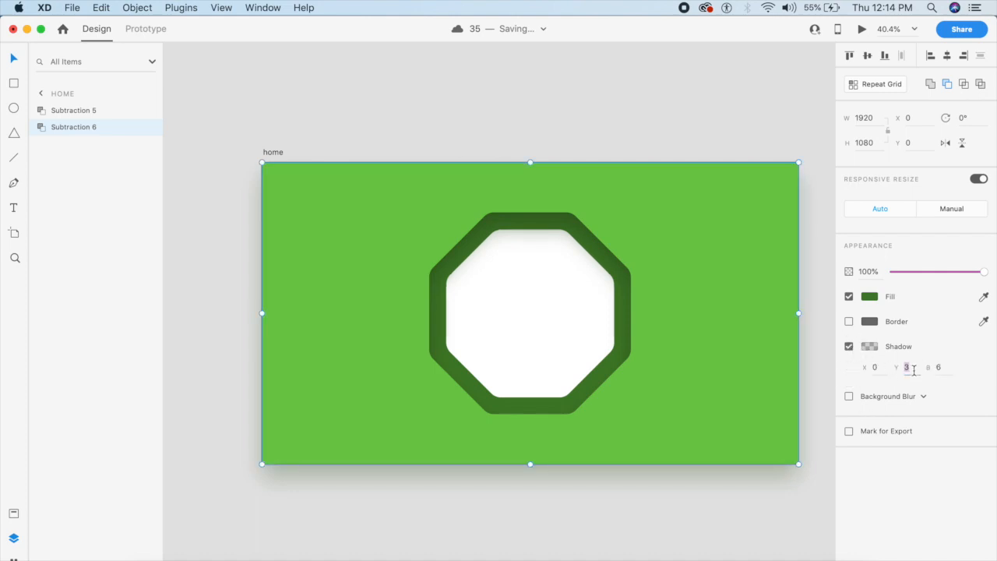
text(48)
click(941, 369)
text(80)
key(Return)
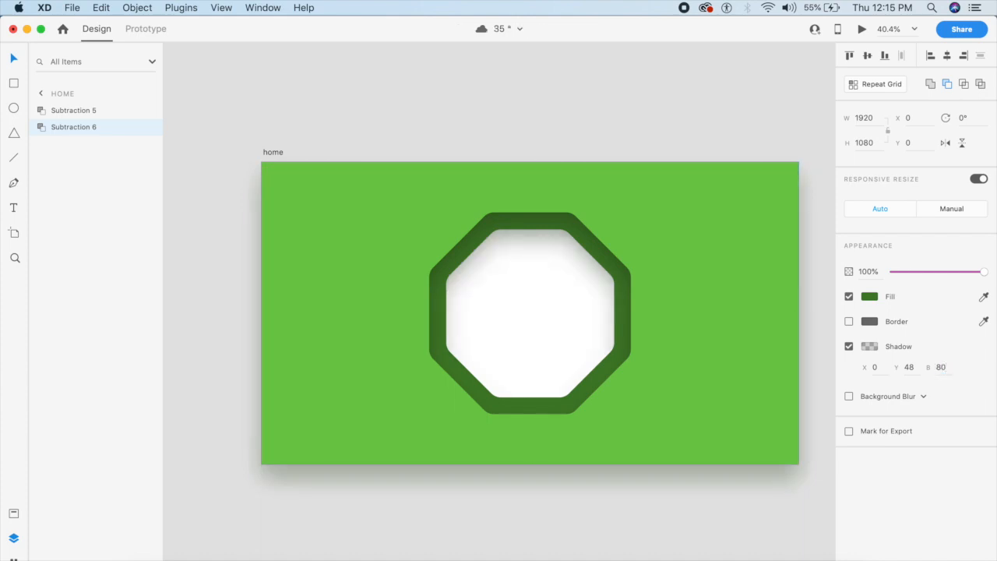
- Set the darker green shape's shadow colour to #407928 by sampling its visible ring with the eyedropper
click(870, 346)
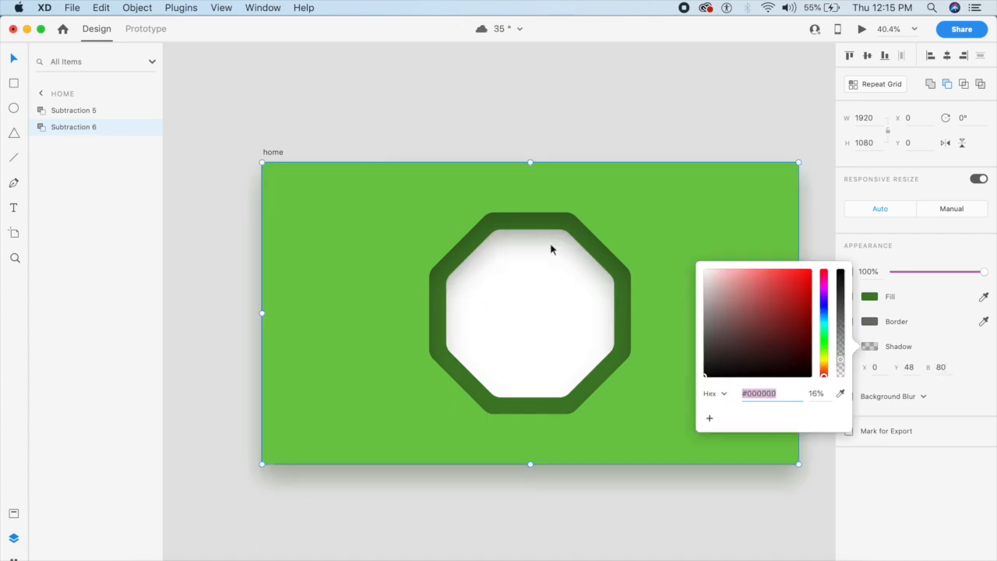
click(820, 394)
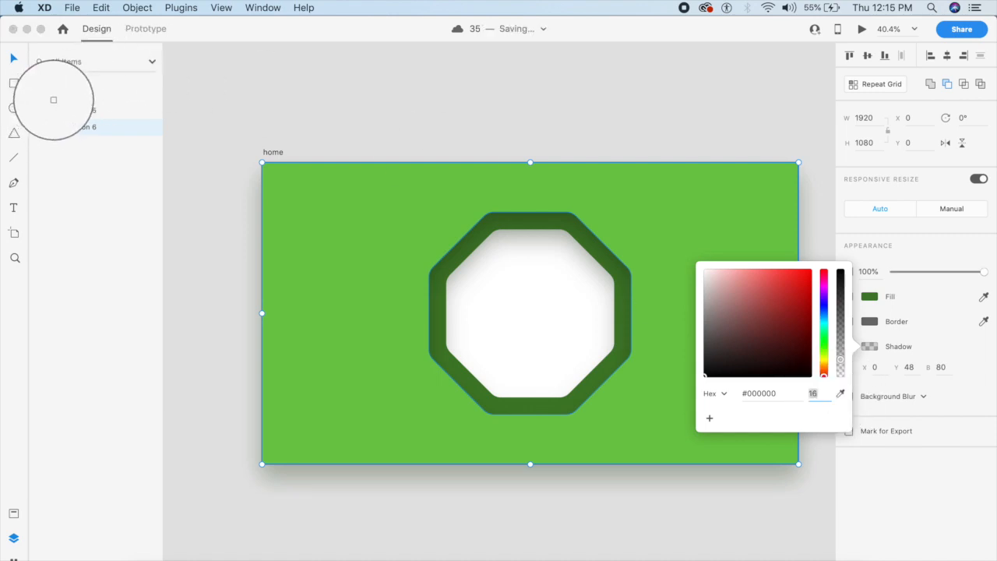
click(623, 309)
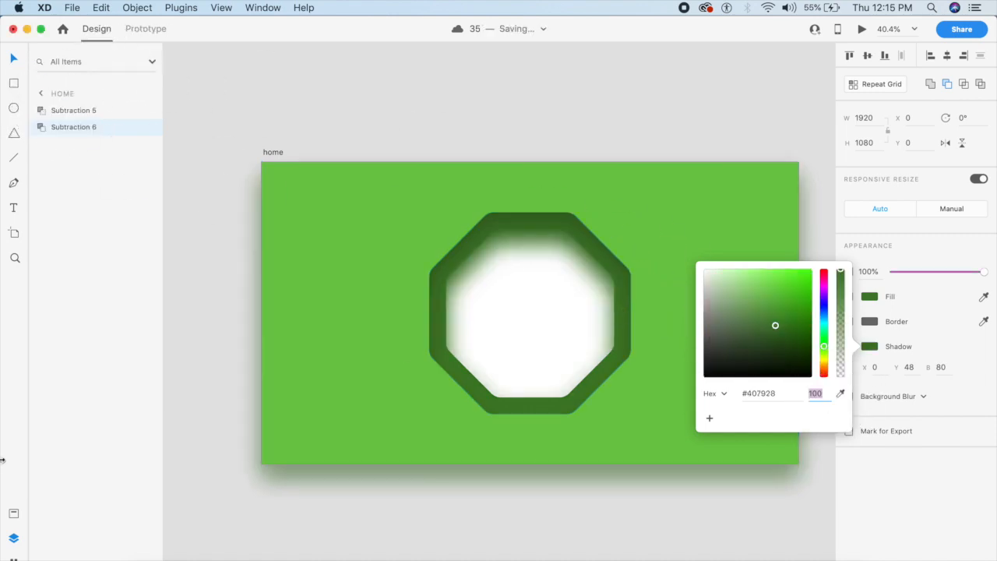
click(15, 559)
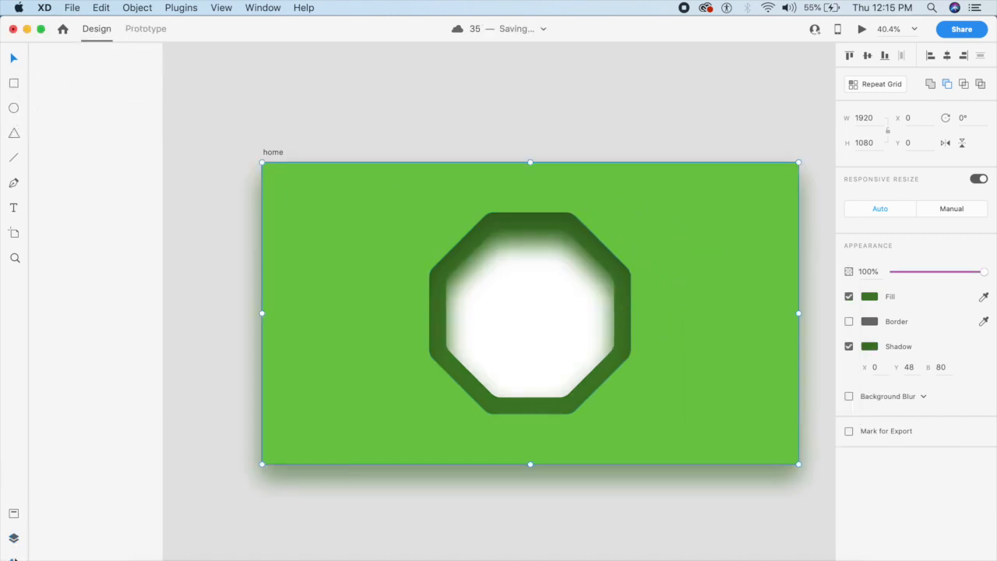
- Set the darker green shape's shadow colour to the saved #264816 swatch at 50% opacity
click(12, 518)
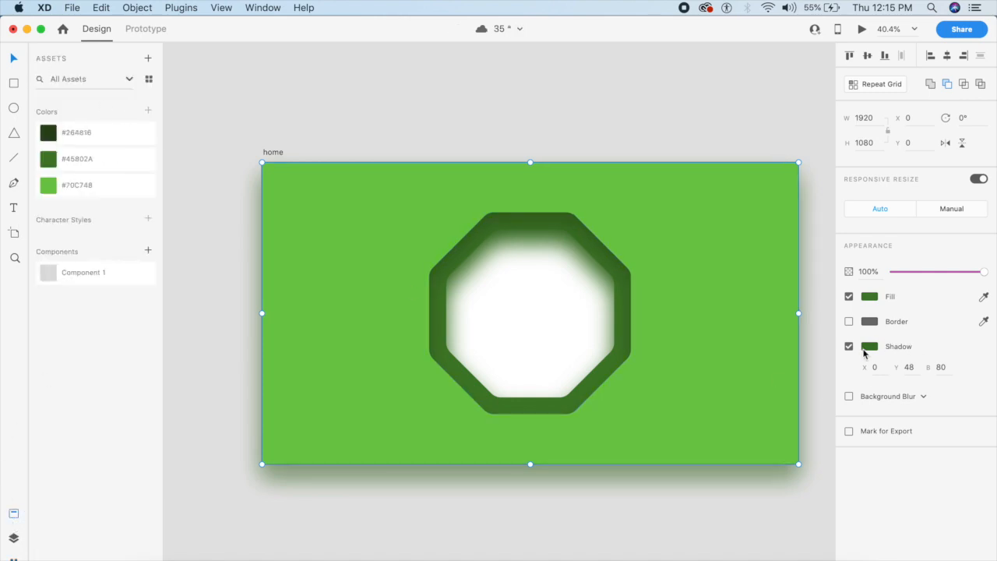
click(868, 346)
click(840, 393)
click(47, 133)
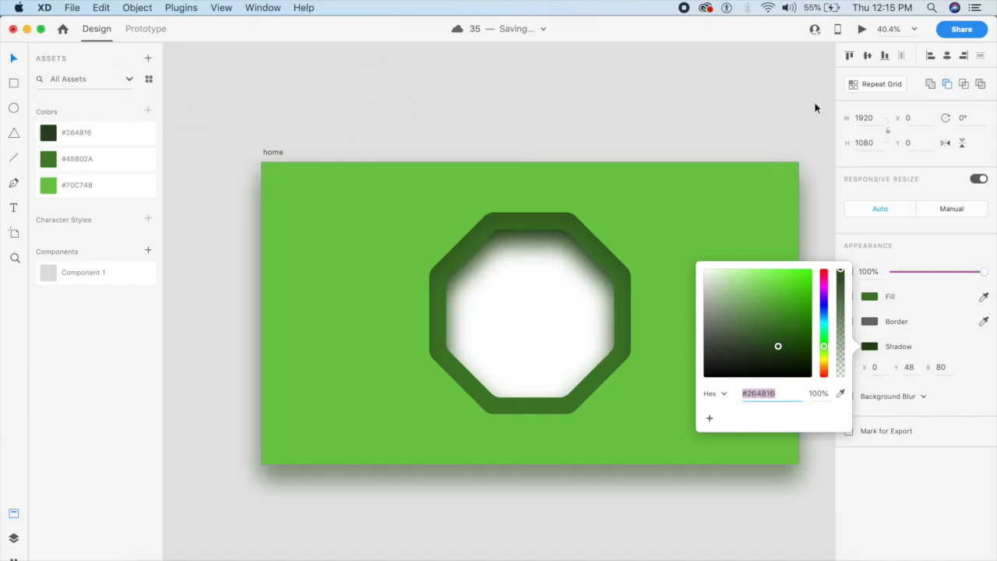
click(824, 394)
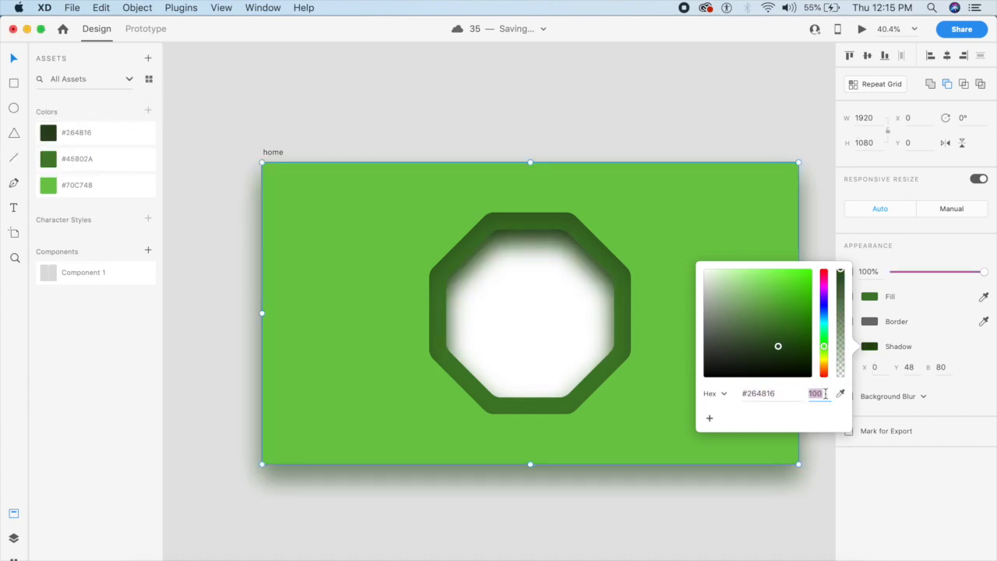
text(25)
key(Return)
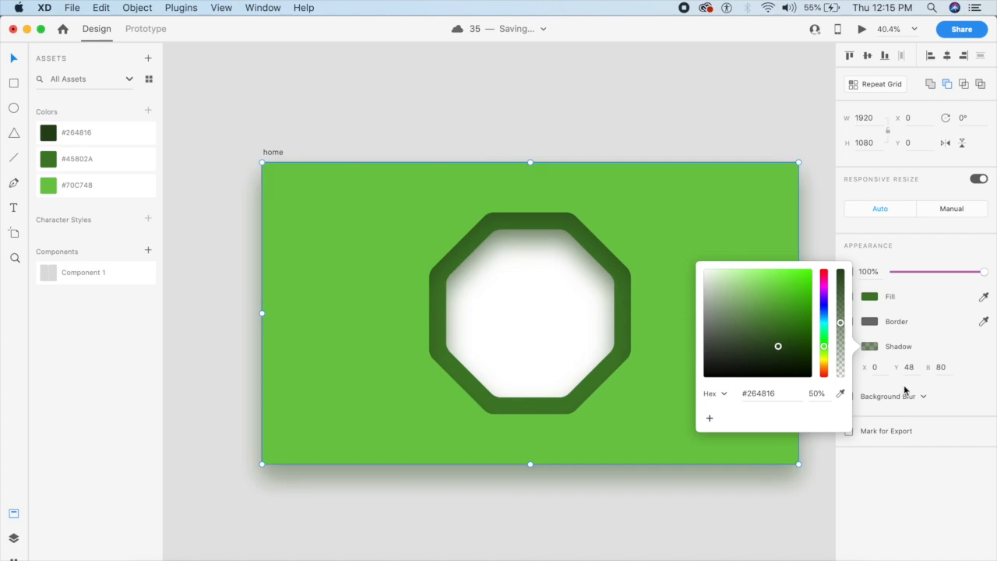
click(917, 371)
click(580, 121)
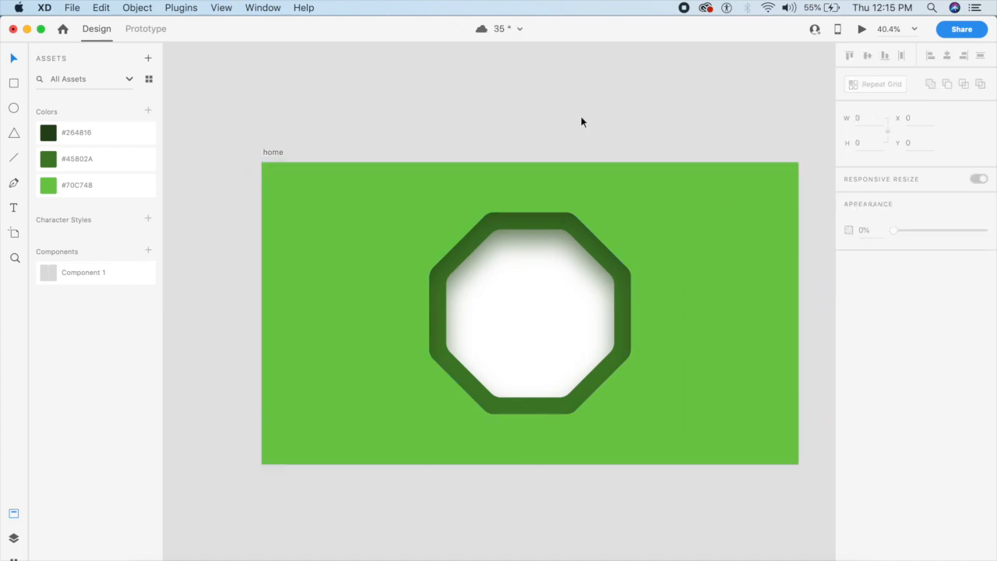
- Draw a 1920 × 1080 rectangle covering the home artboard and remove its border
drag(263, 163, 797, 464)
key(v)
key(Escape)
click(697, 379)
click(849, 346)
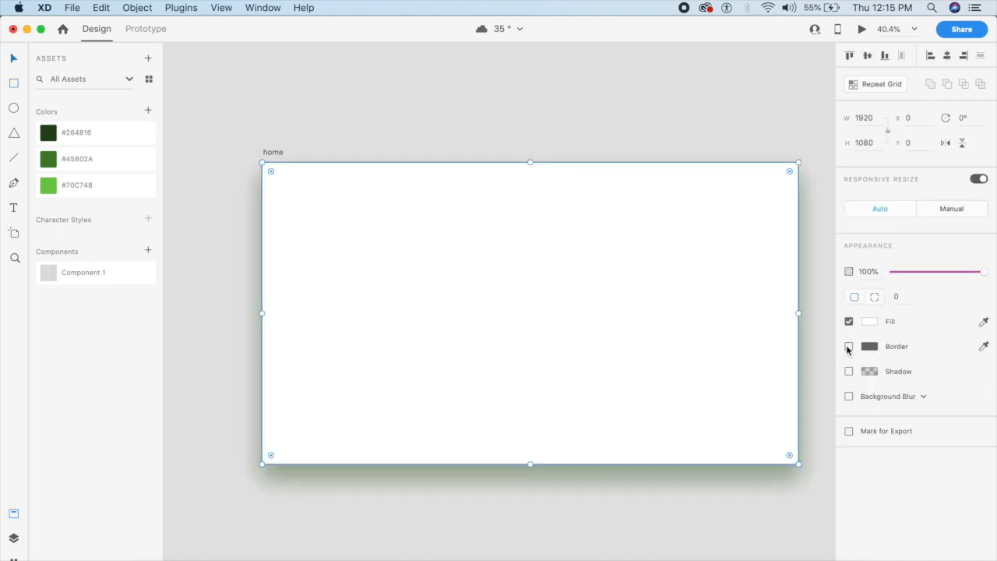
- Fill the new rectangle with the saved colour #264816 and send it behind both green cut-out shapes
click(985, 322)
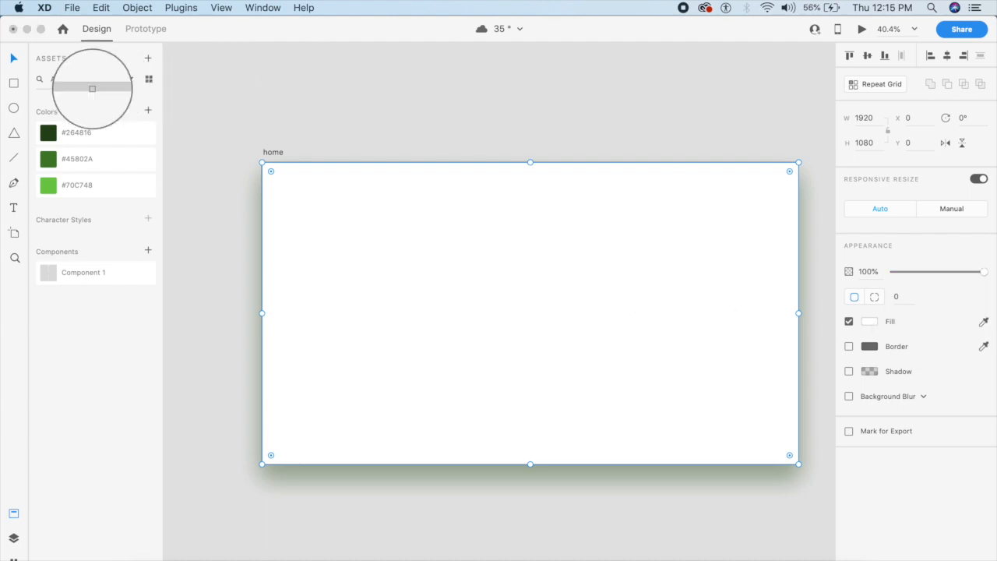
click(47, 134)
click(408, 334)
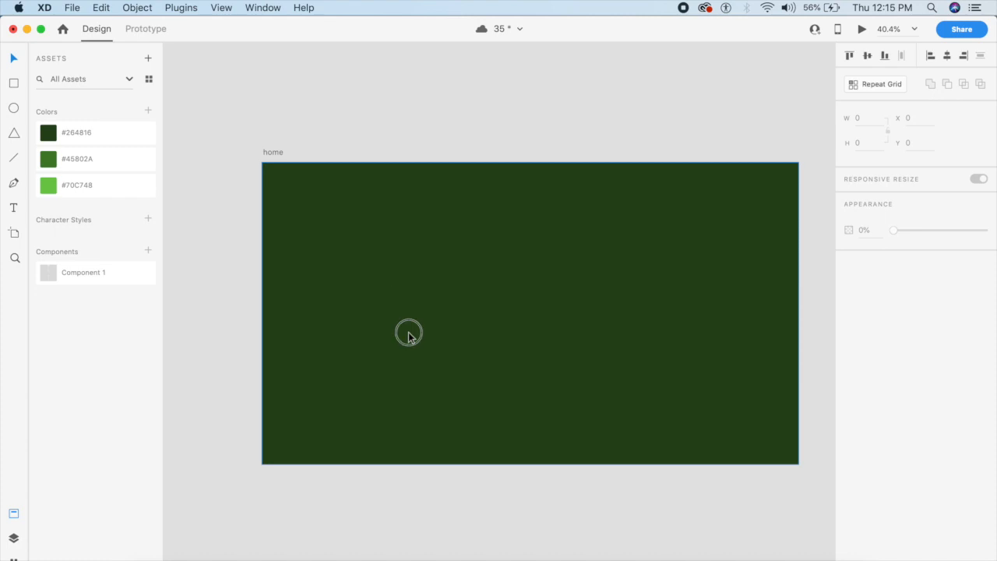
key(shift+super+[)
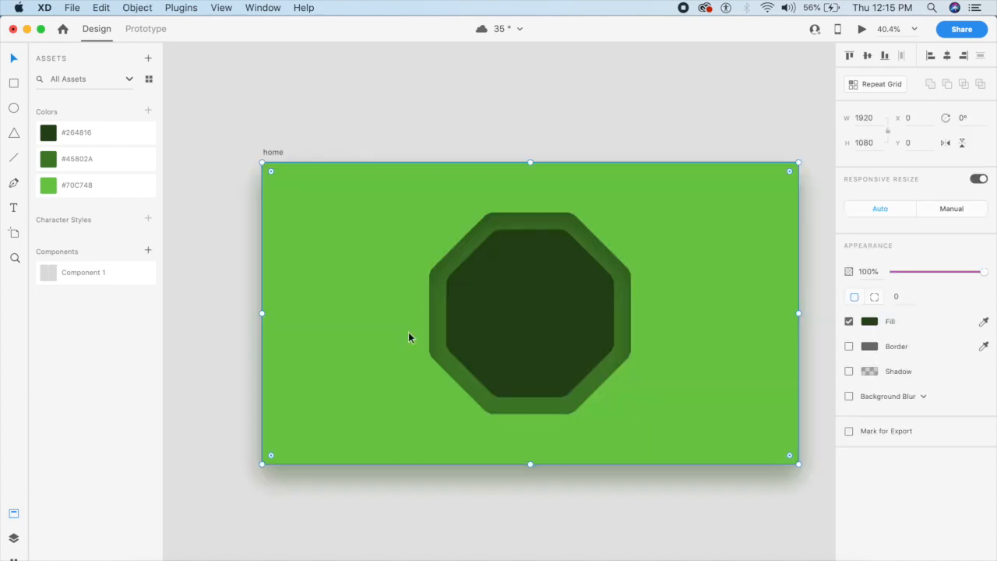
click(464, 87)
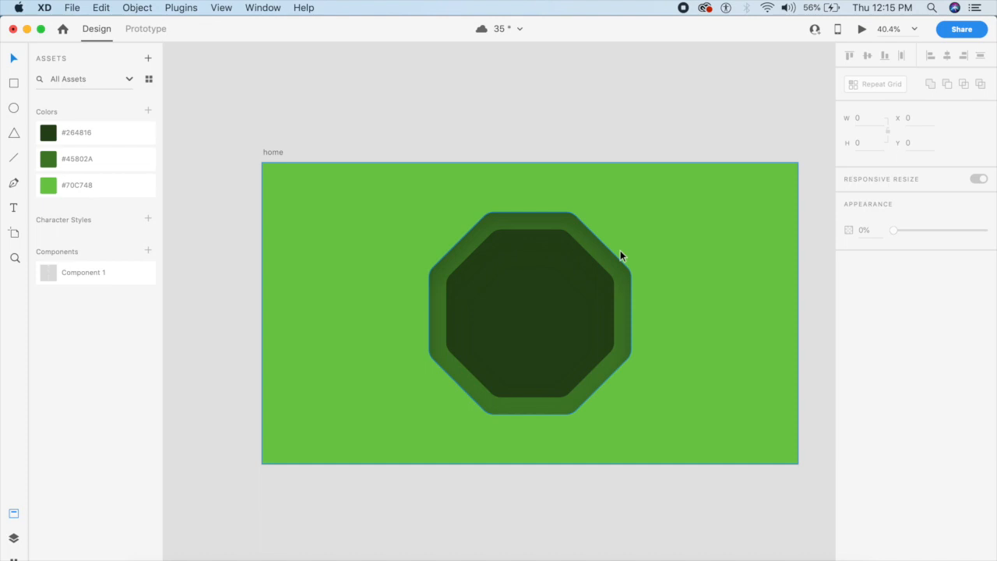
- Give the light green shape a linear gradient starting at #70C748, lighten its lower dark stop slightly, and save the document
click(670, 250)
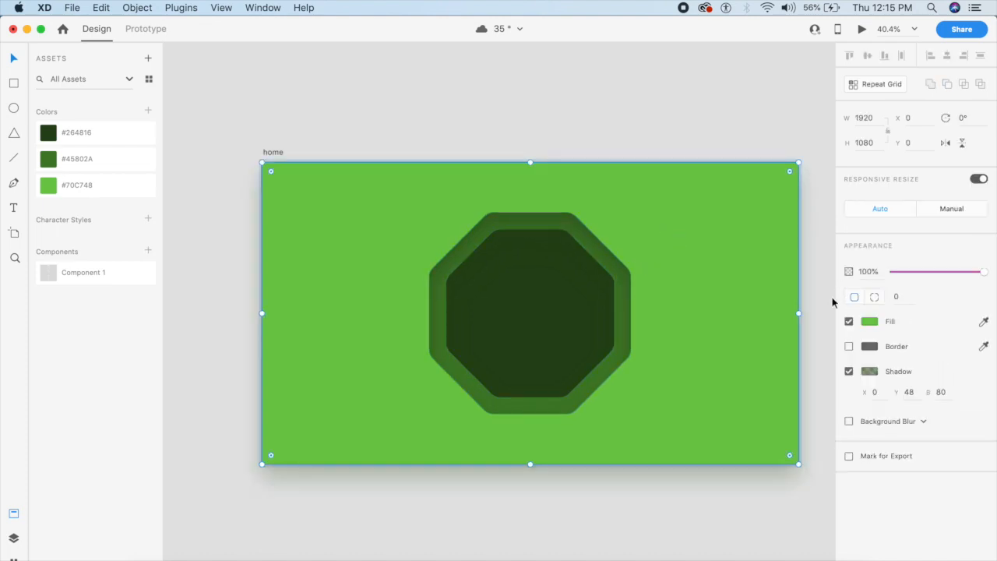
click(869, 321)
click(731, 245)
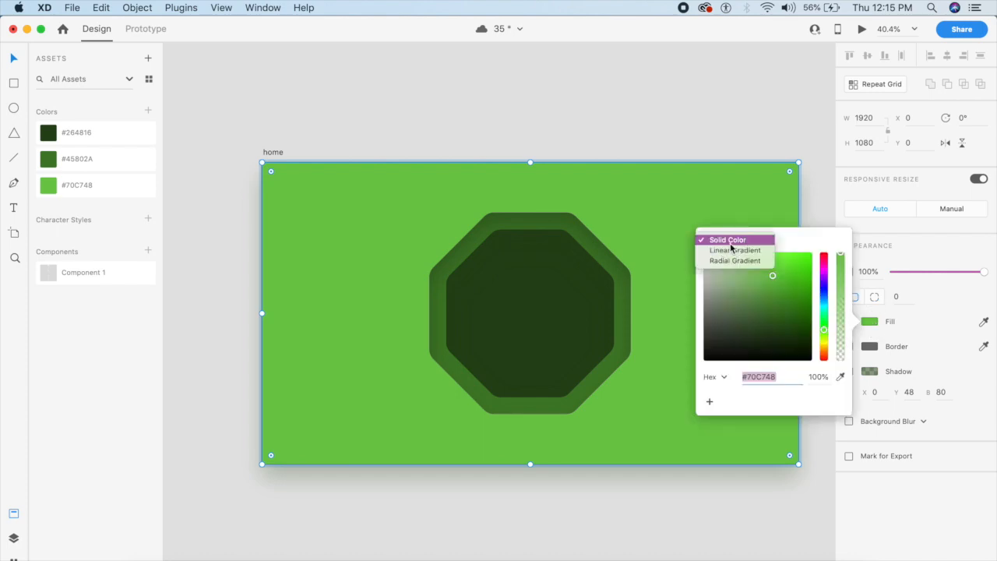
click(722, 250)
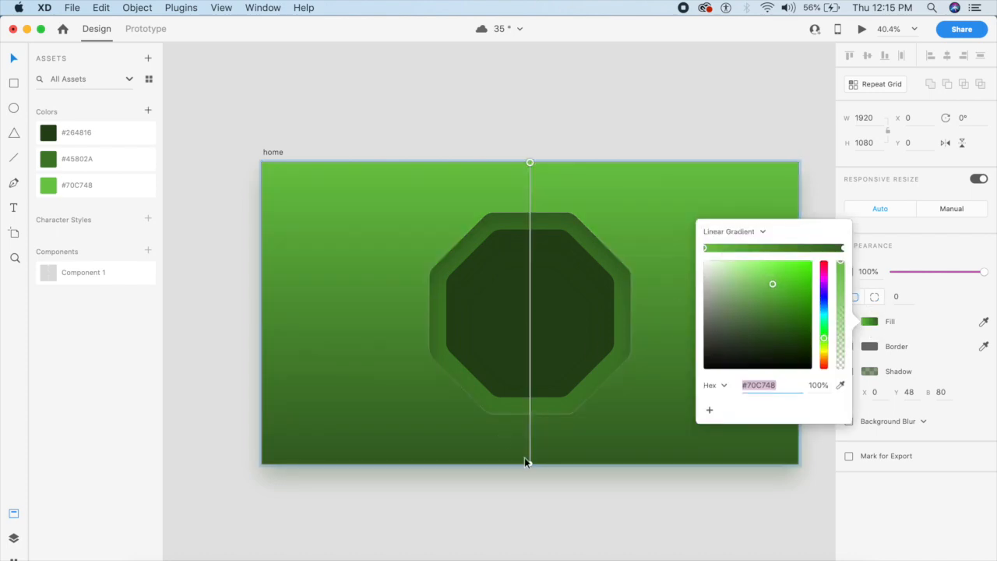
click(530, 464)
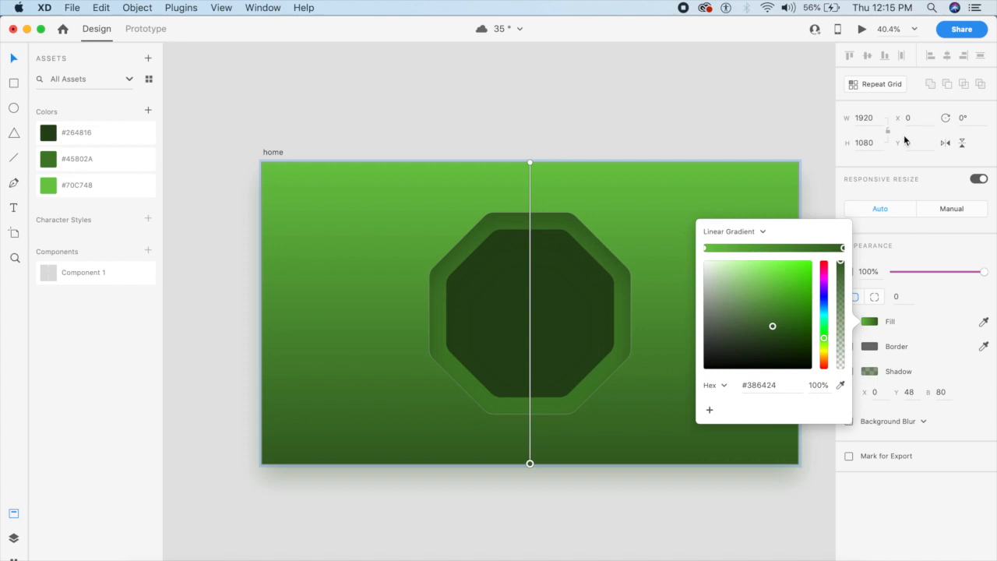
drag(778, 314, 775, 320)
click(578, 127)
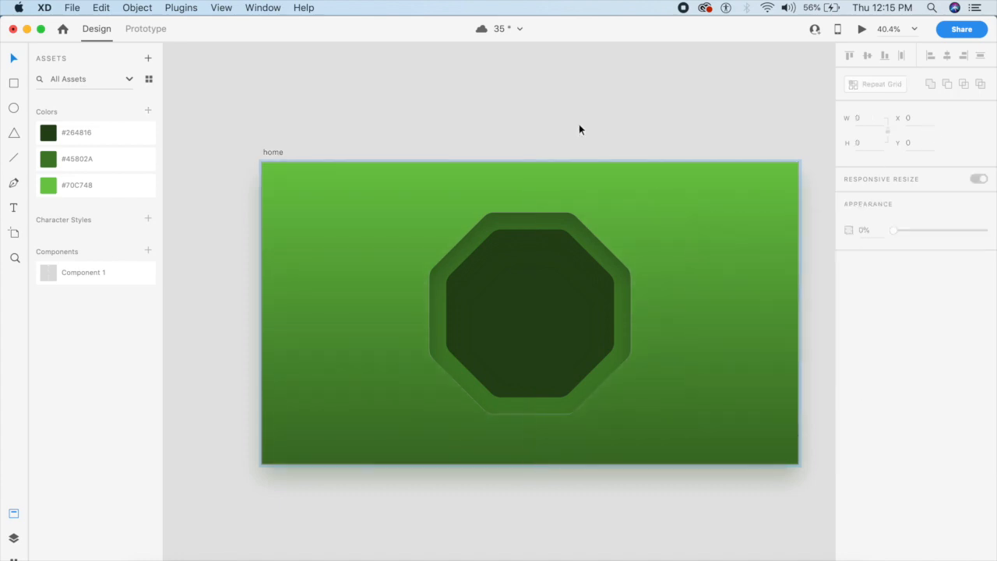
click(519, 64)
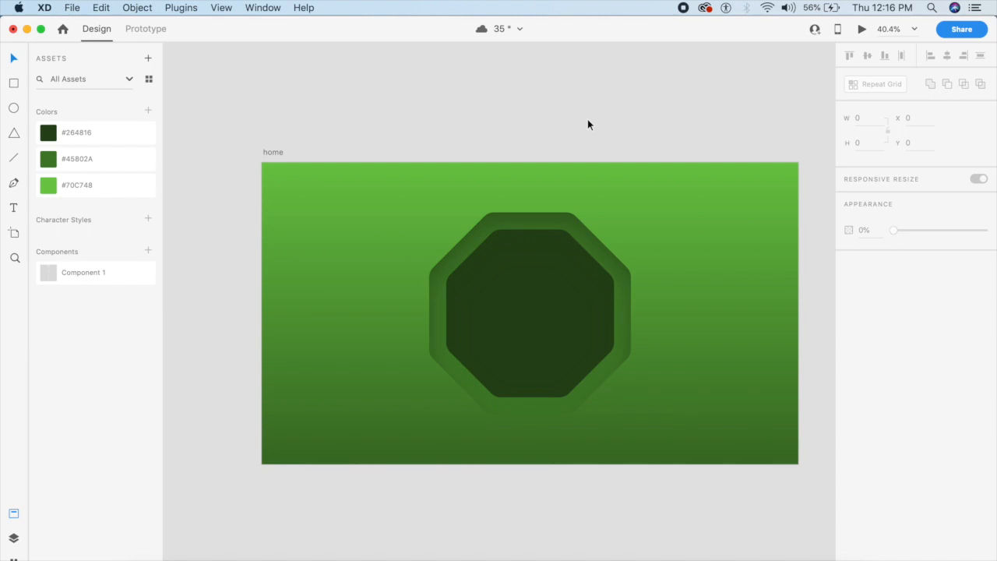
key(super+s)
- Add the white text "jungle" at size 136 in the centre of the dark octagon
key(t)
click(465, 312)
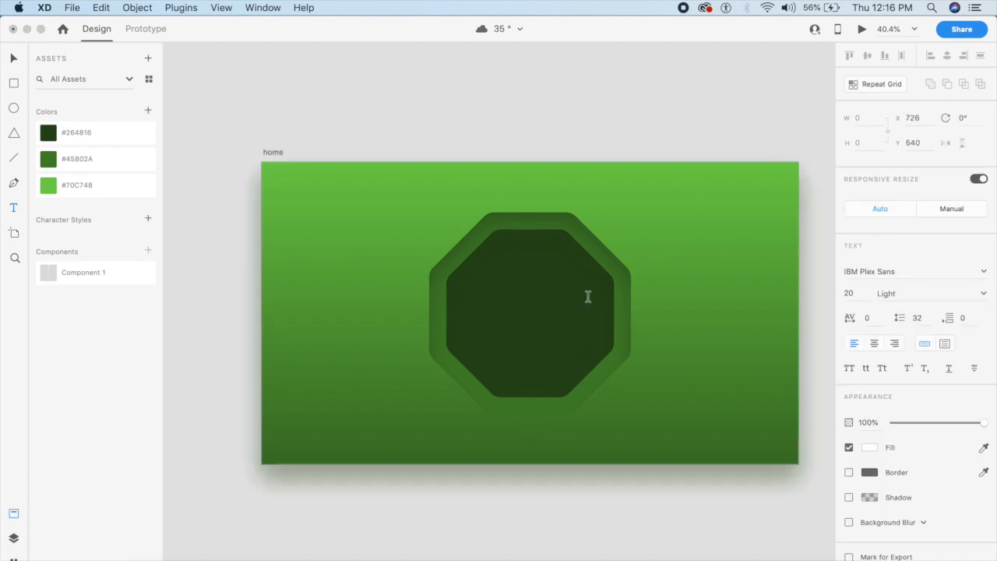
text(4)
key(Escape)
key(Escape)
click(471, 313)
drag(471, 313, 536, 322)
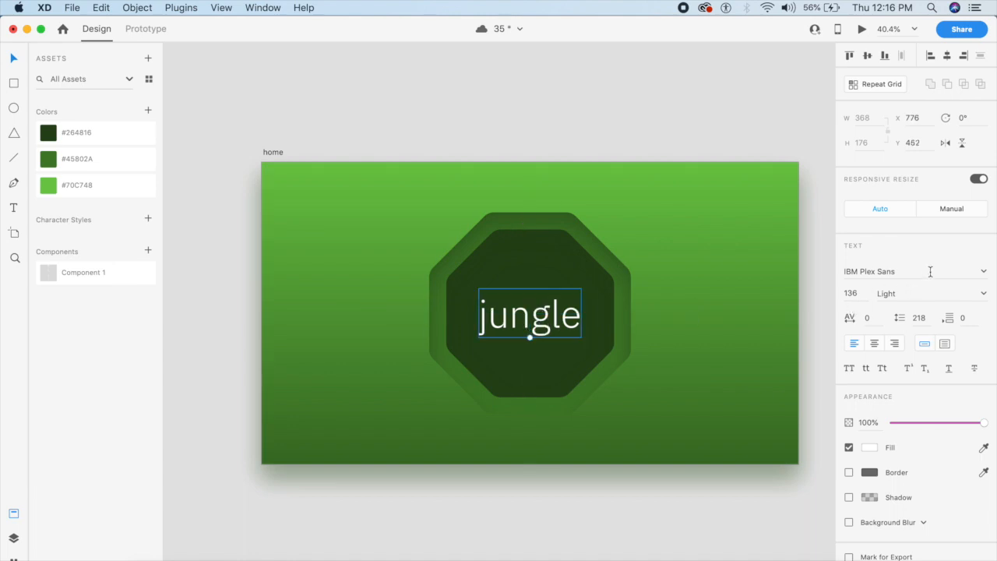
- Change the jungle text's font to Youth Touch DEMO
click(351, 62)
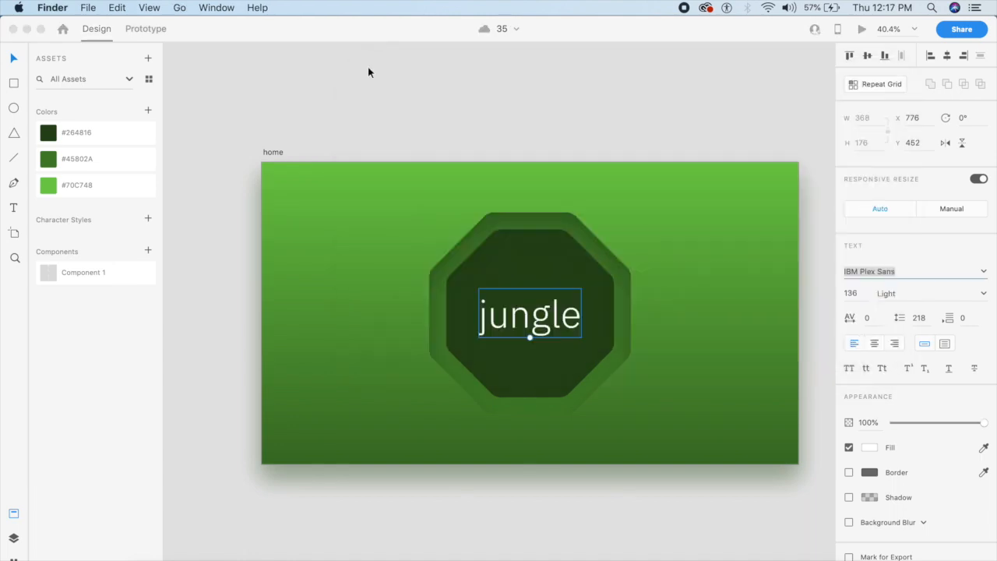
click(470, 75)
click(518, 314)
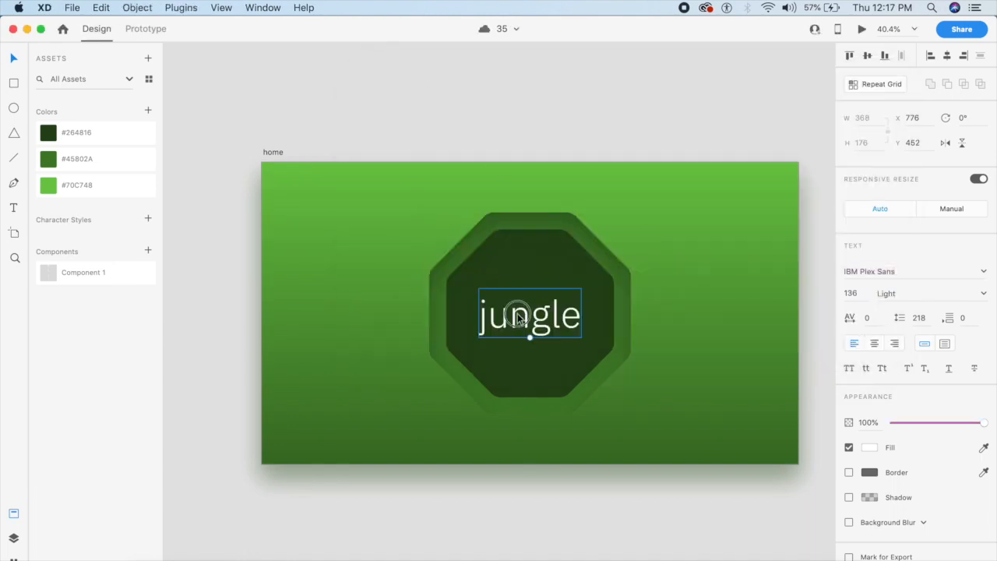
click(862, 273)
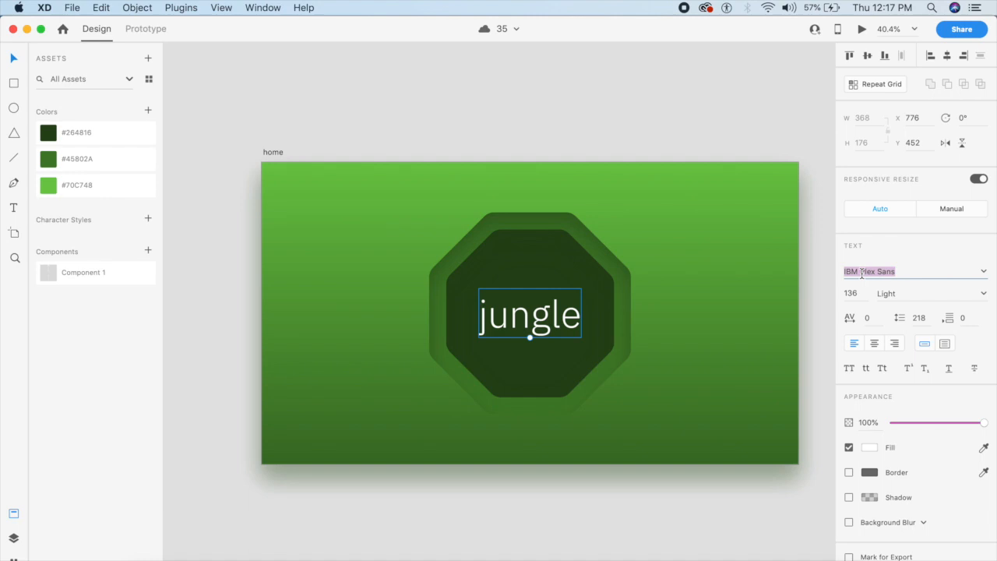
text(Youth Touch DEMO)
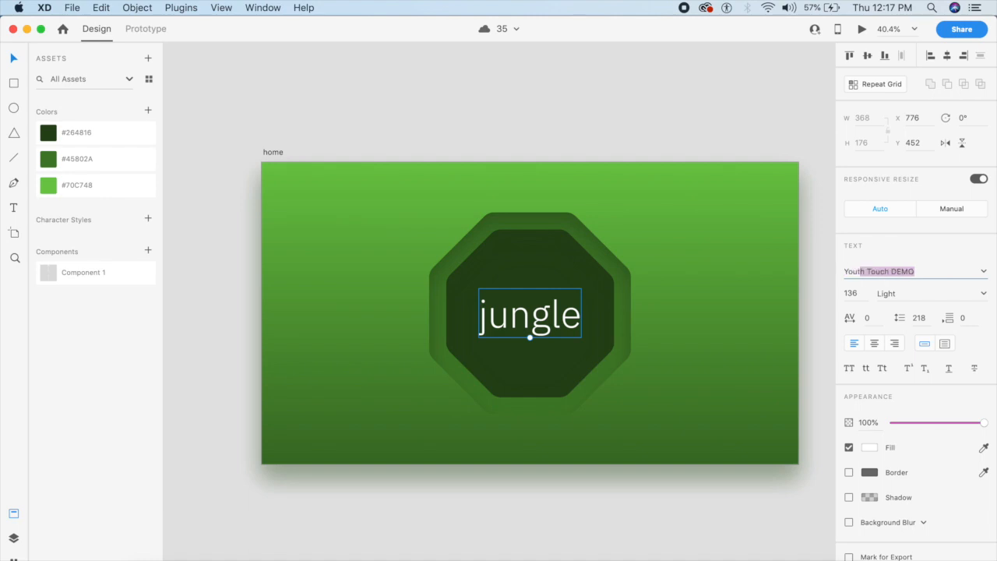
key(Return)
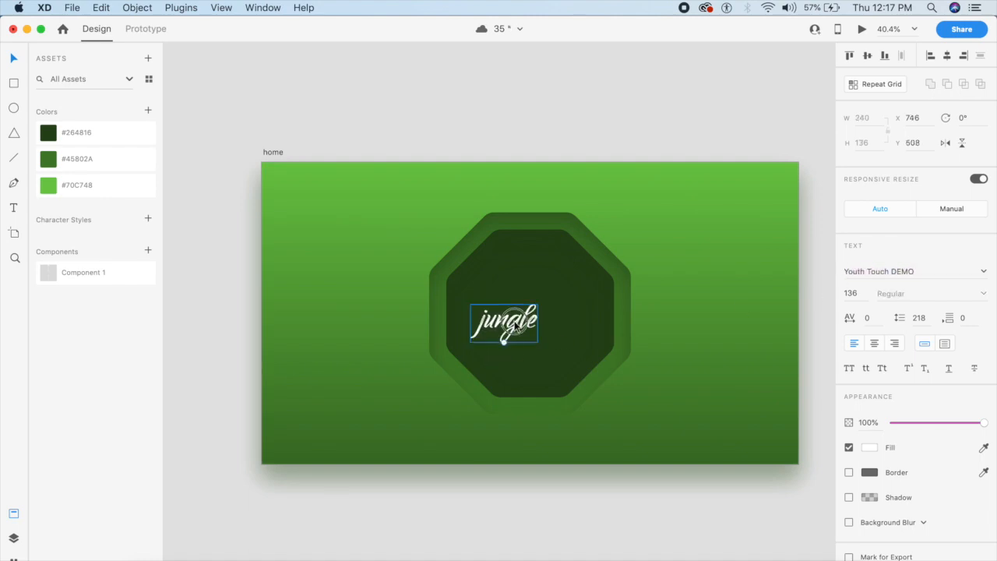
- Enlarge the jungle text inside the octagon and set its font size to 250
drag(504, 343, 482, 374)
drag(507, 336, 540, 311)
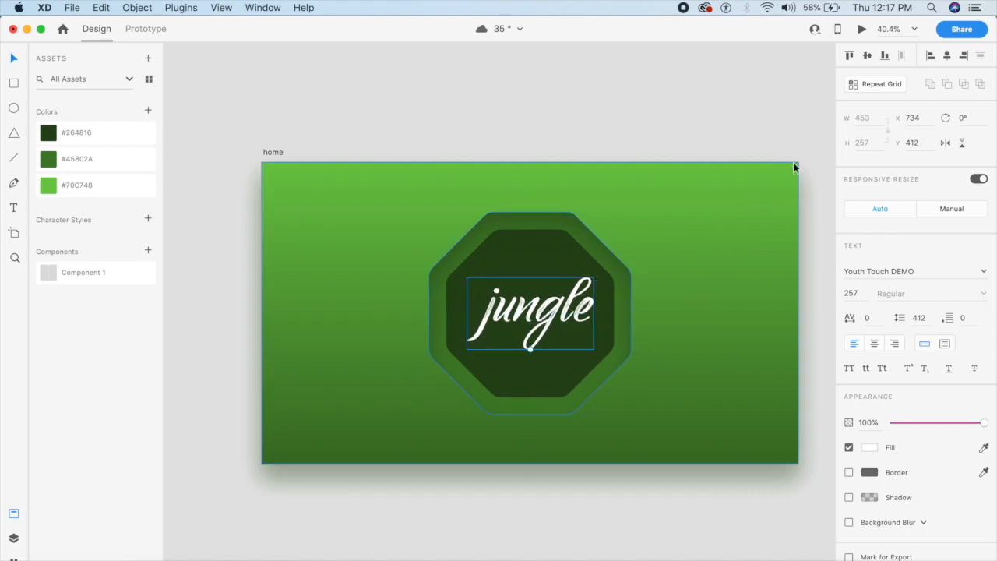
click(857, 293)
text(250)
key(Return)
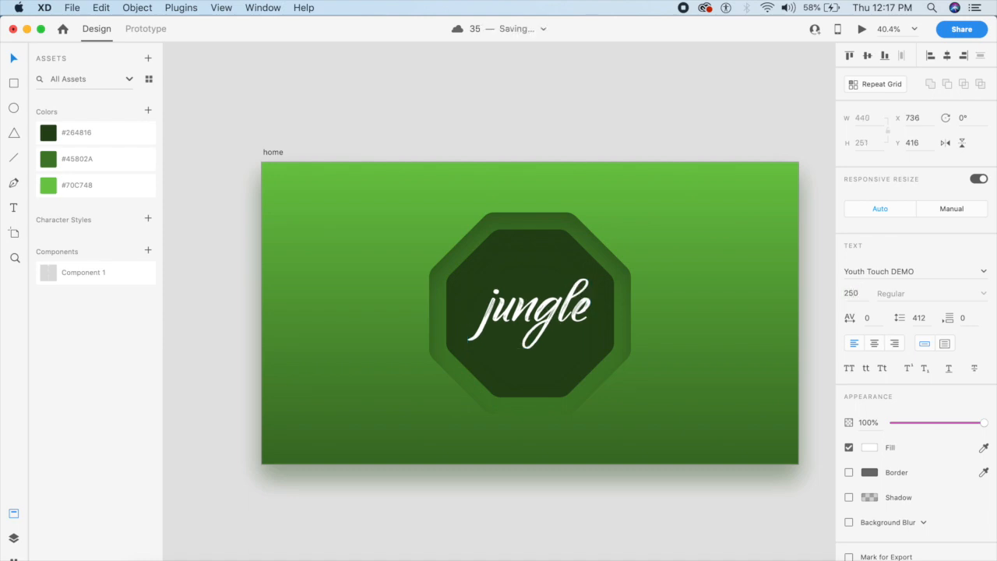
- Centre the jungle text on the artboard and arrange it beneath the shadowed green cut-out layers
click(557, 306)
drag(556, 306, 561, 309)
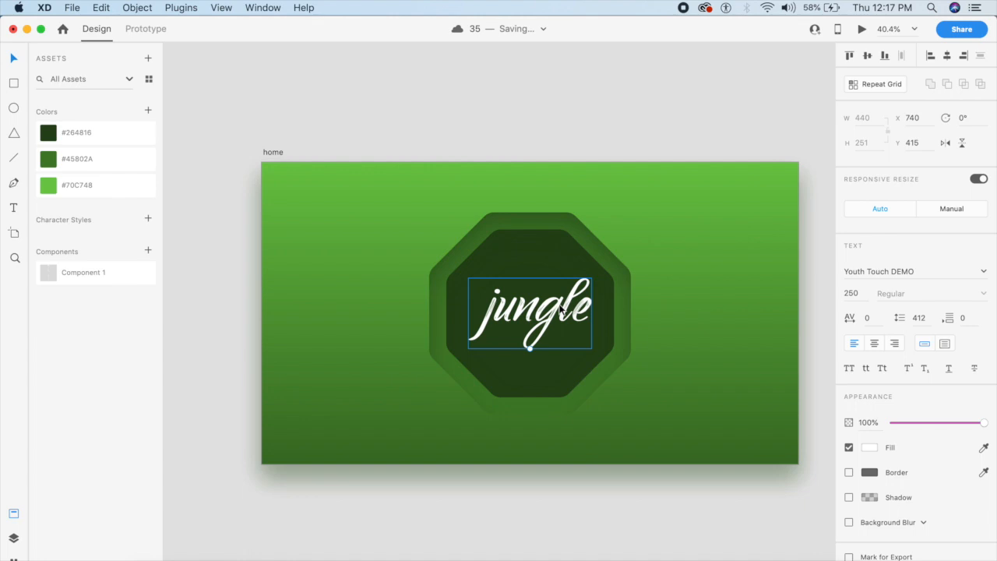
key(super+bracketleft)
key(super+bracketright)
click(615, 164)
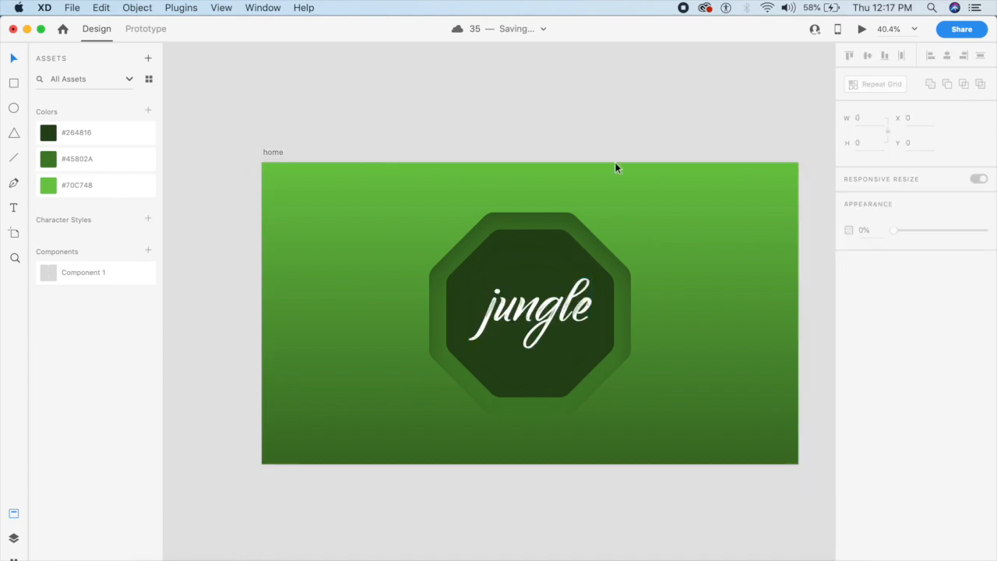
- Try shadow Y offsets of 80, 100, 150 and 180 on the darker green shape
click(606, 271)
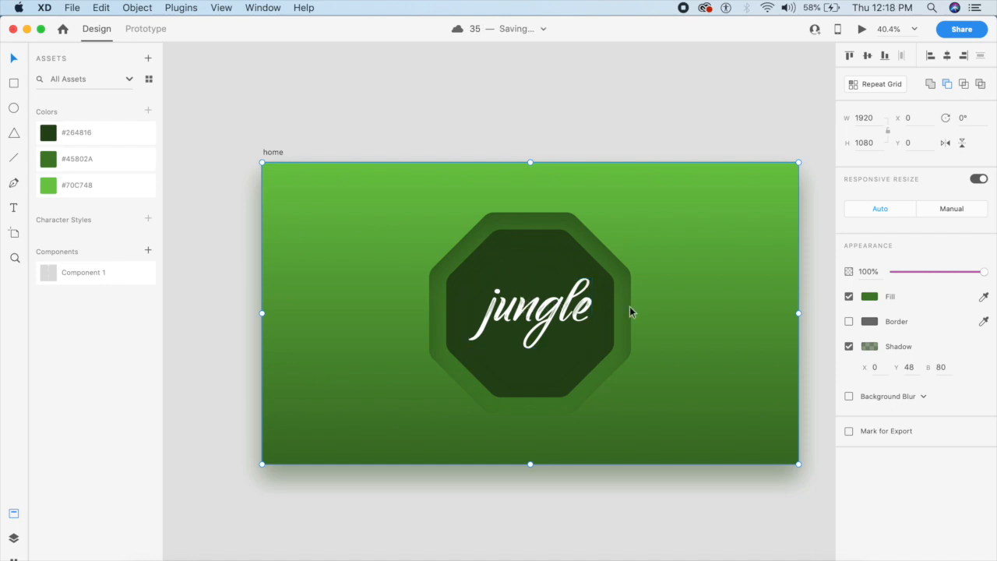
click(908, 367)
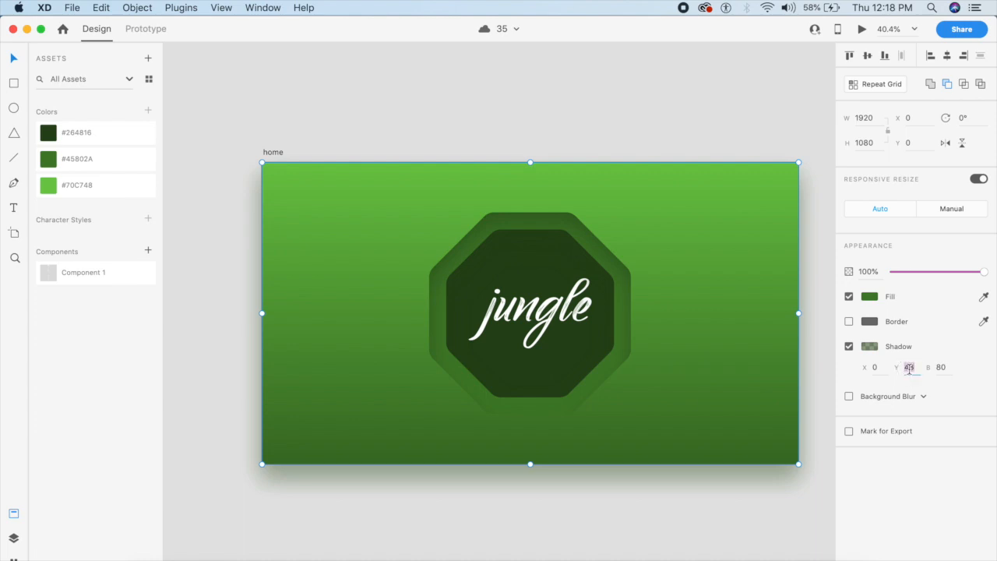
text(80)
key(Return)
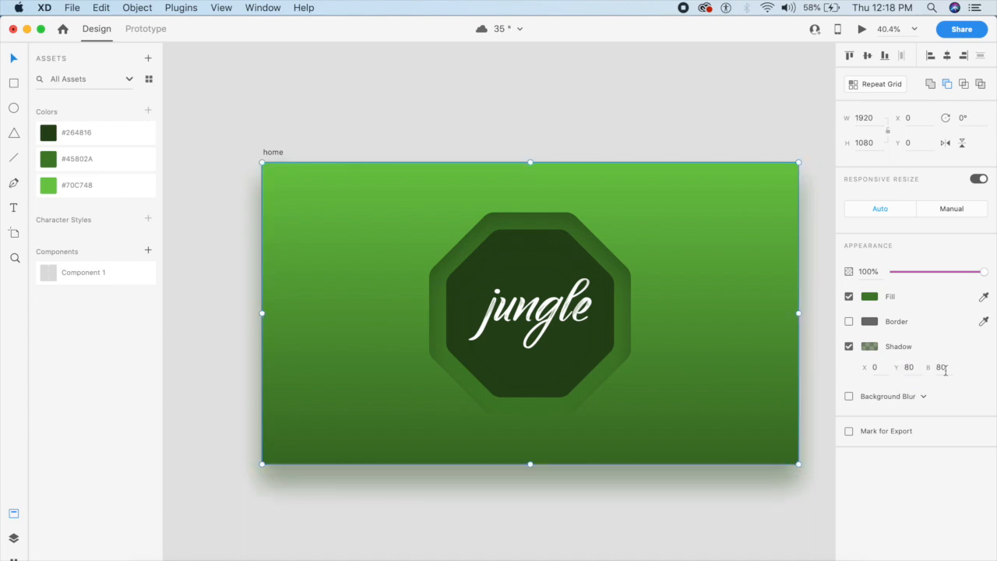
click(913, 368)
text(100)
key(Return)
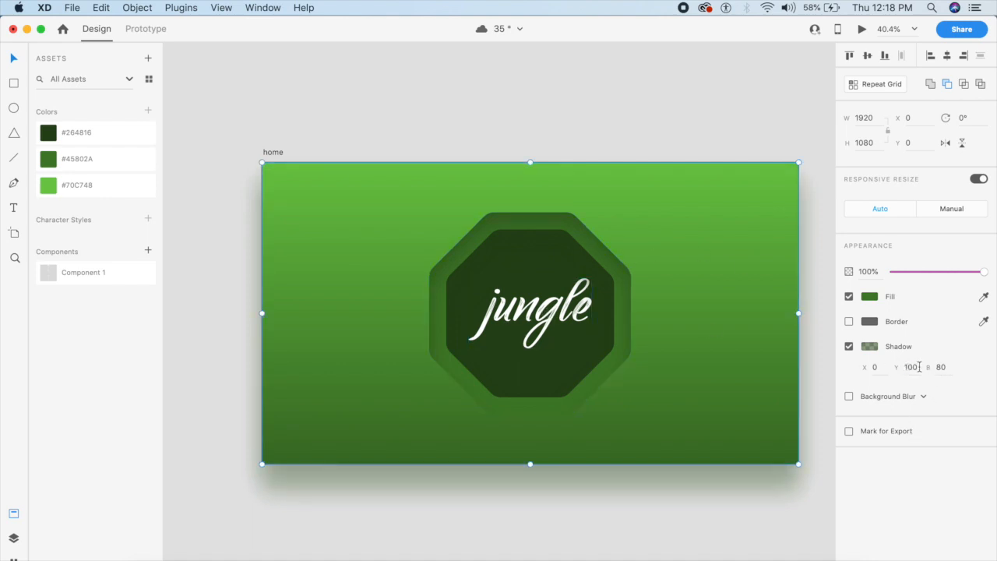
click(909, 366)
text(150)
key(Return)
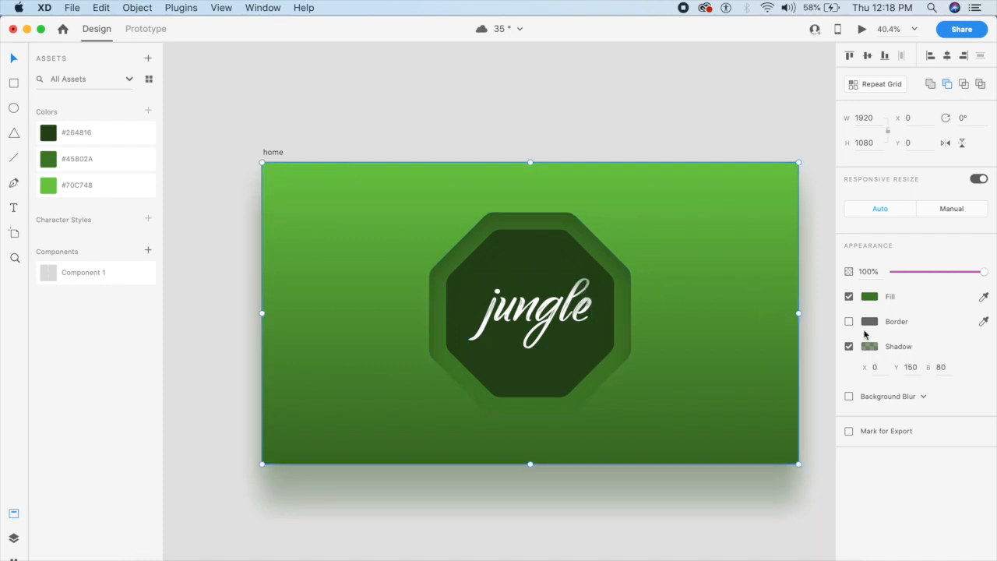
click(912, 367)
text(1)
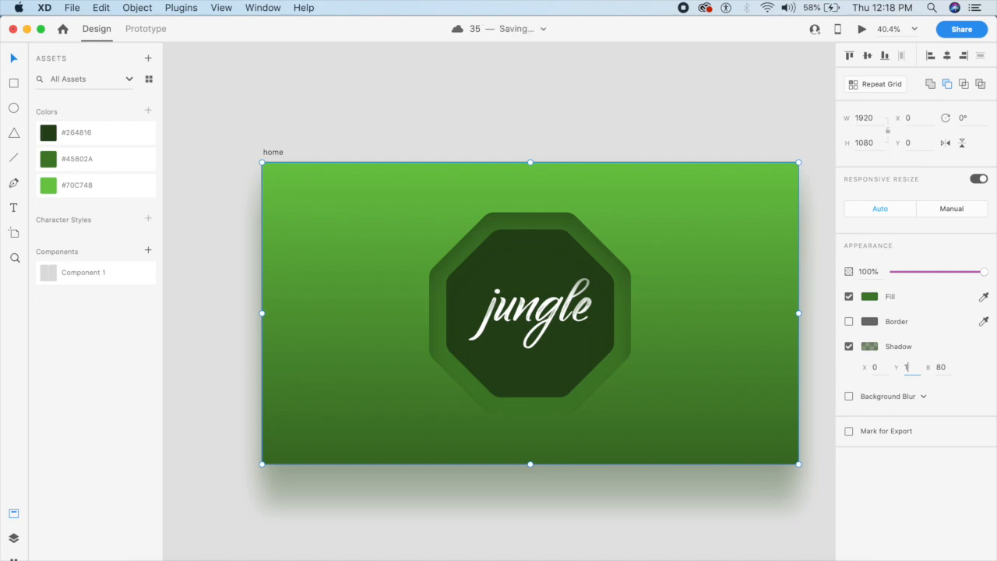
text(80)
key(Return)
- Set the darker green shape's shadow Y offset to 250 and its shadow opacity to 70%
click(913, 368)
text(250)
key(Return)
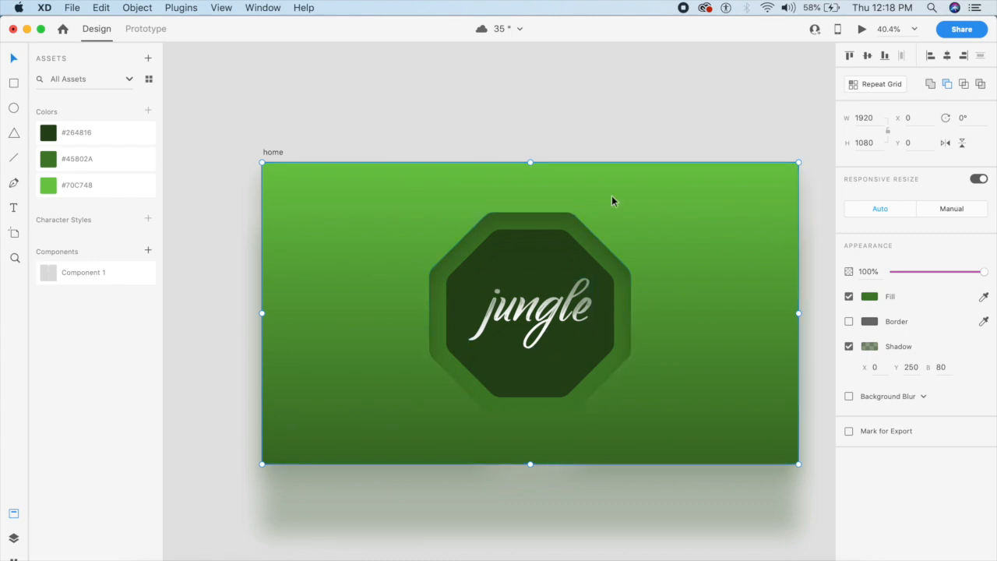
click(869, 346)
double_click(813, 395)
text(70)
key(Return)
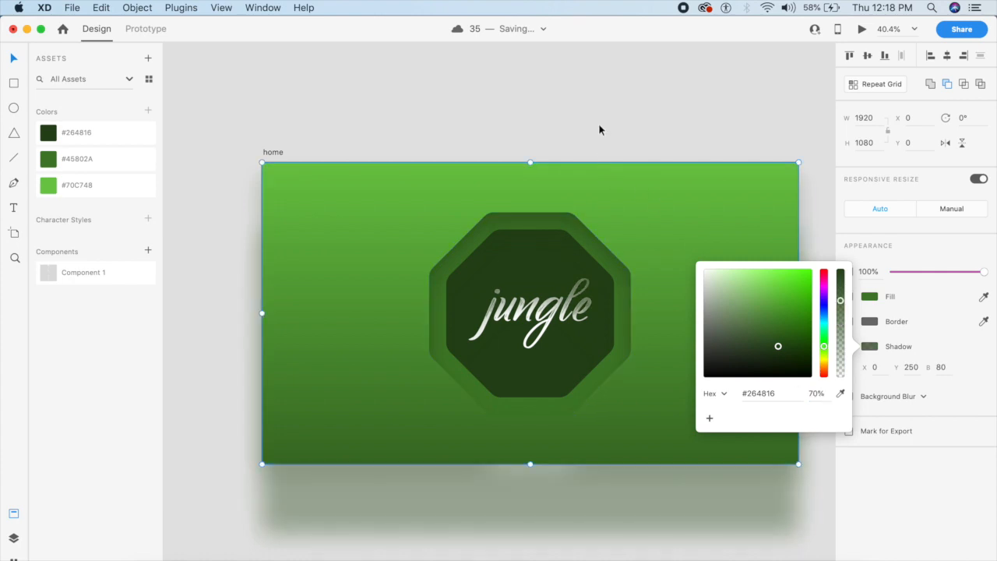
- Try a reduced opacity on the jungle text, restore it to 100%, and save the document
click(598, 131)
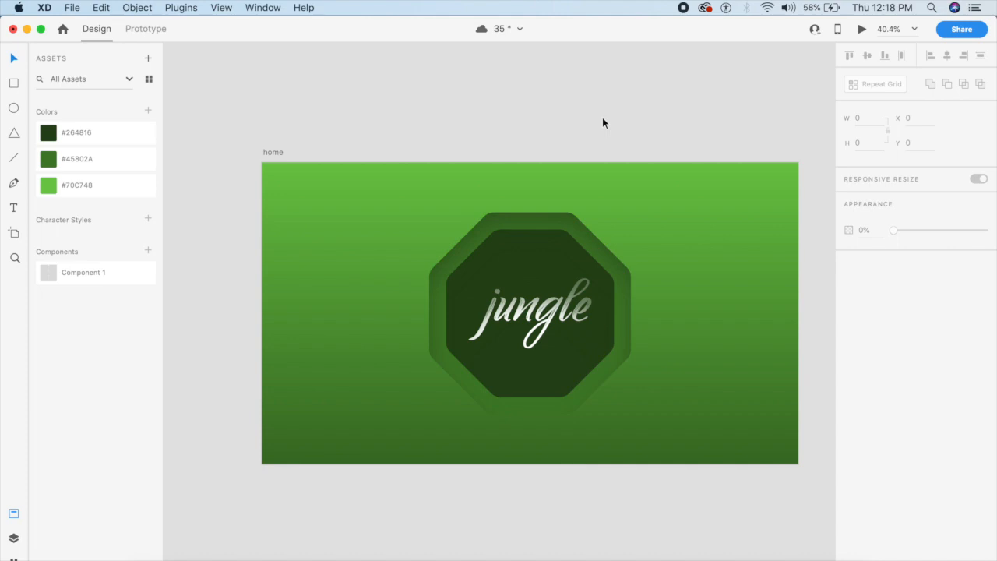
key(super+s)
click(561, 308)
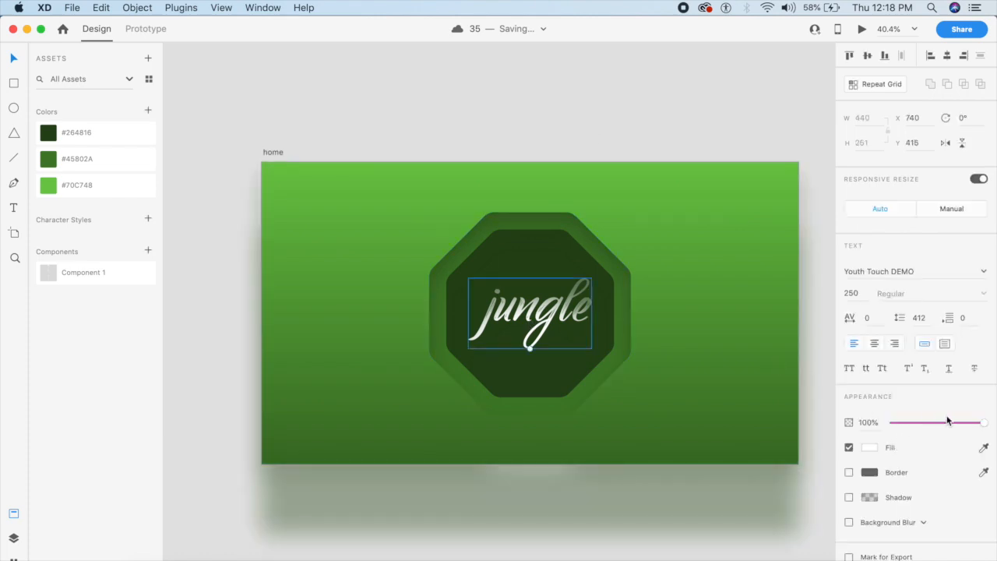
click(967, 426)
drag(967, 426, 991, 422)
click(549, 80)
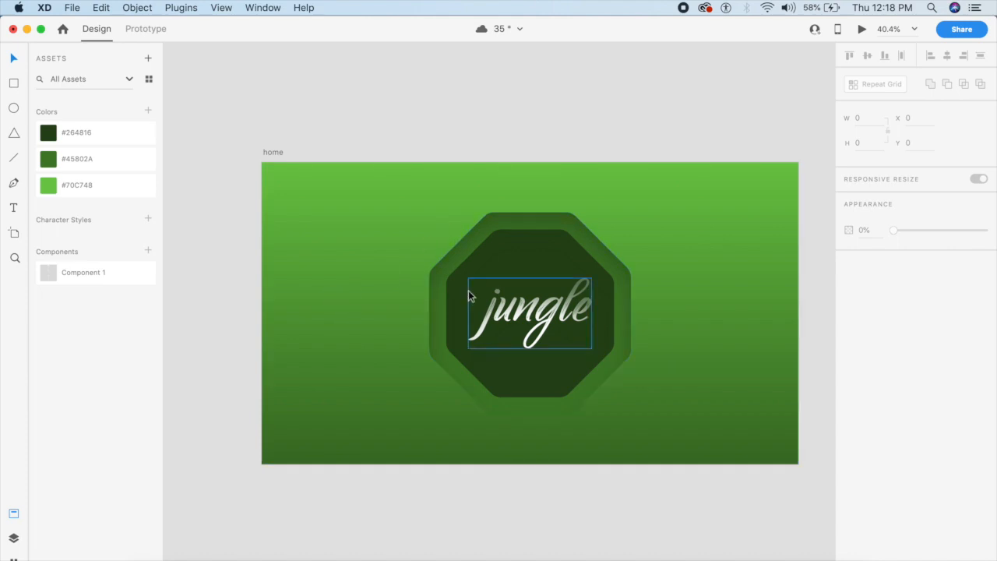
key(super+s)
- Add a new text object reading "Welcome to the" on the light green area beside the octagon
key(t)
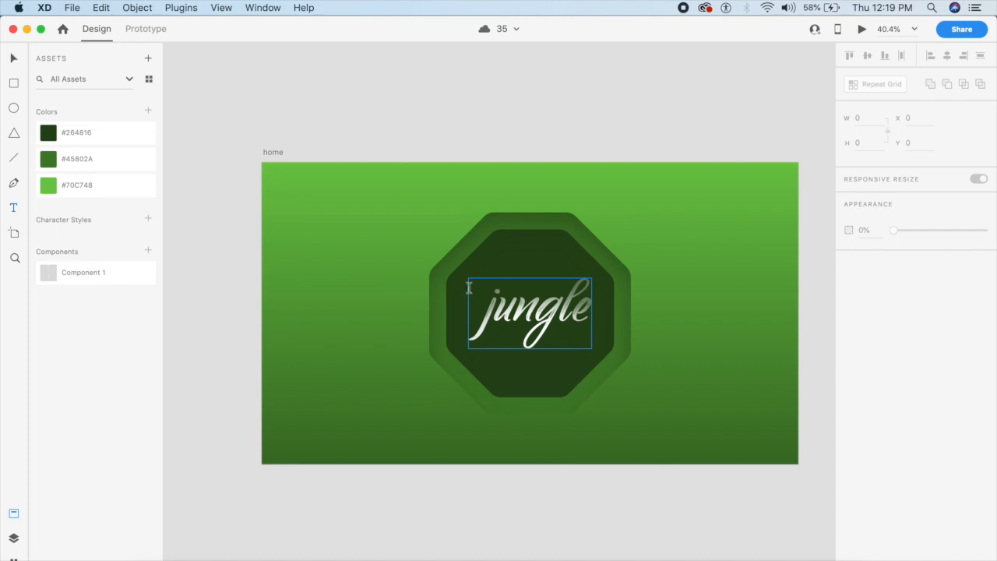
click(346, 309)
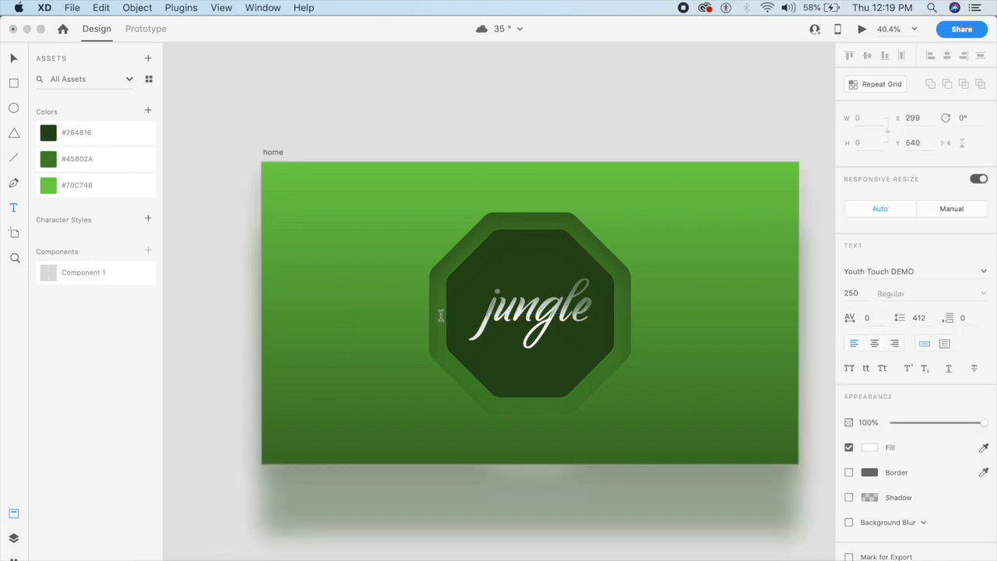
text(Welcome to )
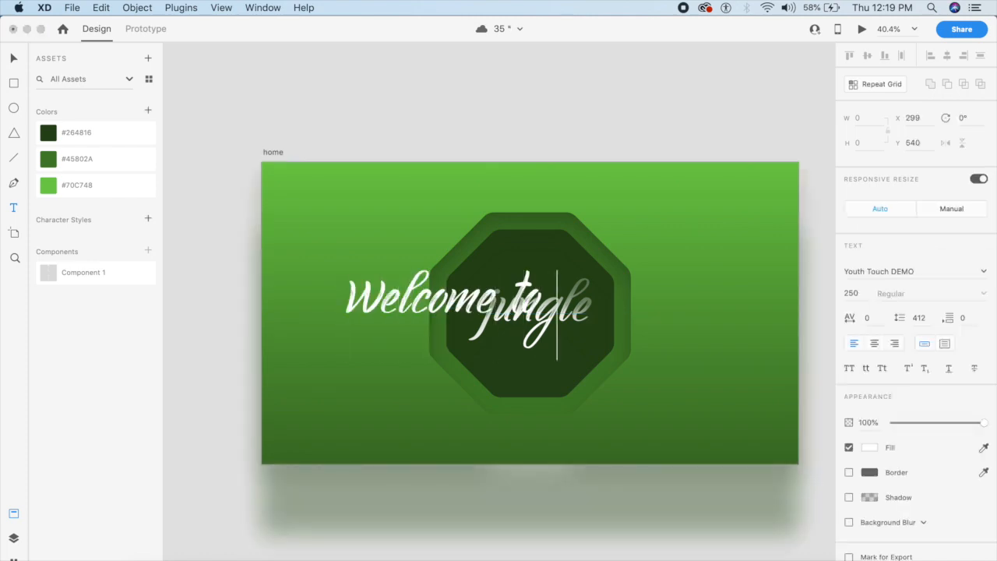
text(the jungle)
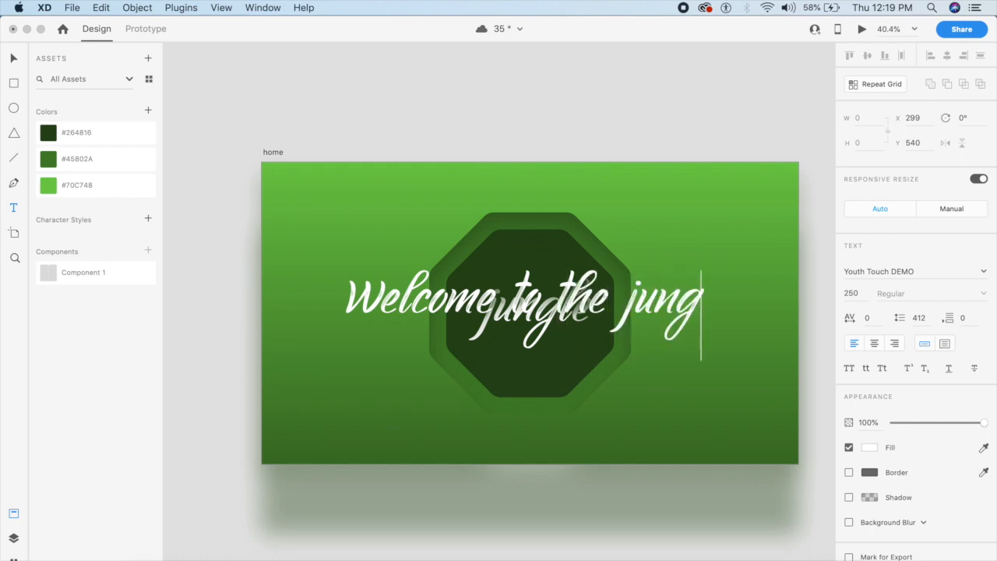
key(BackSpace)
key(BackSpace)
key(BackSpace)
key(BackSpace)
key(BackSpace)
key(BackSpace)
key(Escape)
key(Escape)
- Try IBM Plex Mono on the welcome text and settle on the IBM Plex Sans font
click(414, 302)
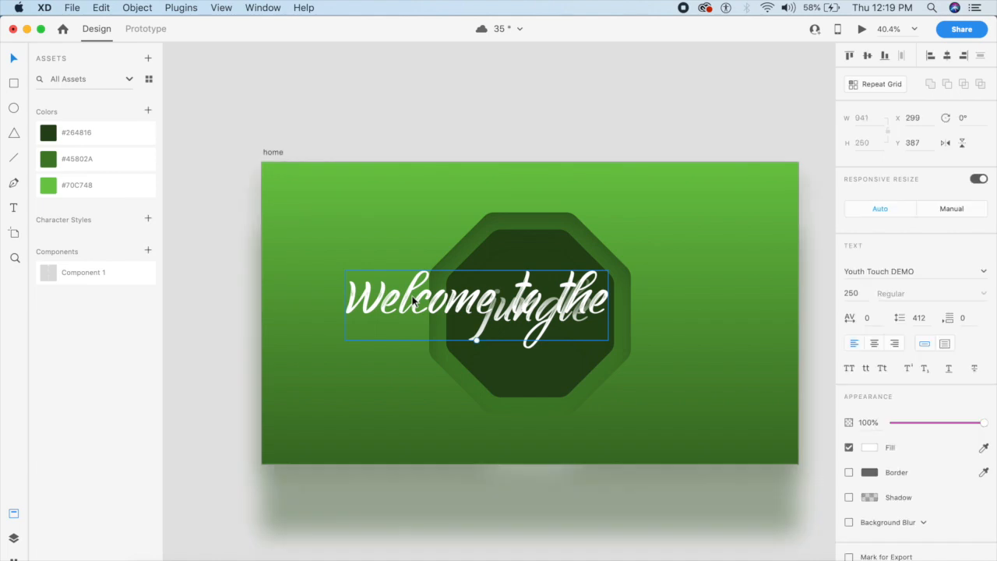
click(923, 269)
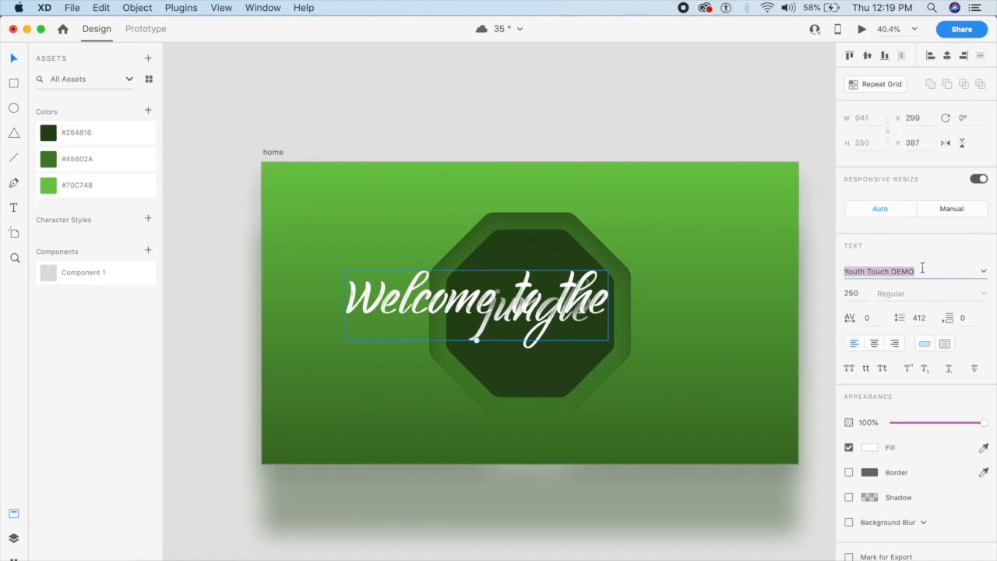
text(IBM Plex Mono)
key(Return)
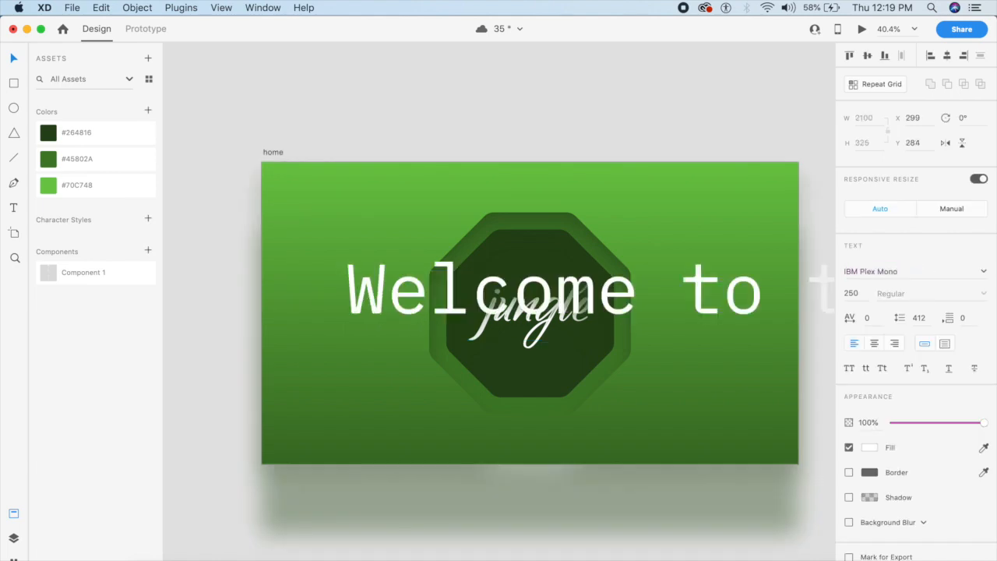
click(985, 270)
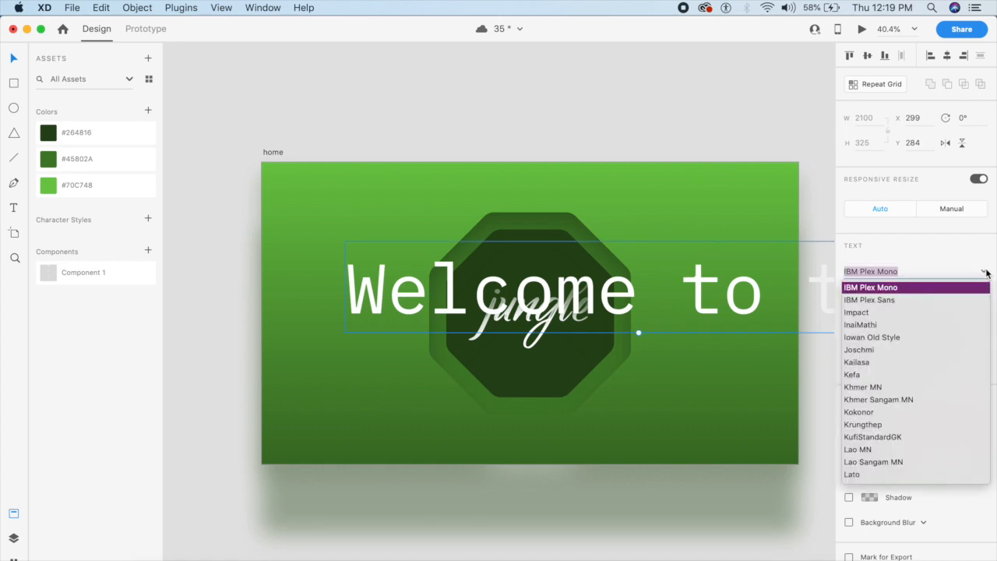
click(949, 298)
- Scale the welcome text down beside the jungle title and set its font size to 60
drag(486, 300, 413, 315)
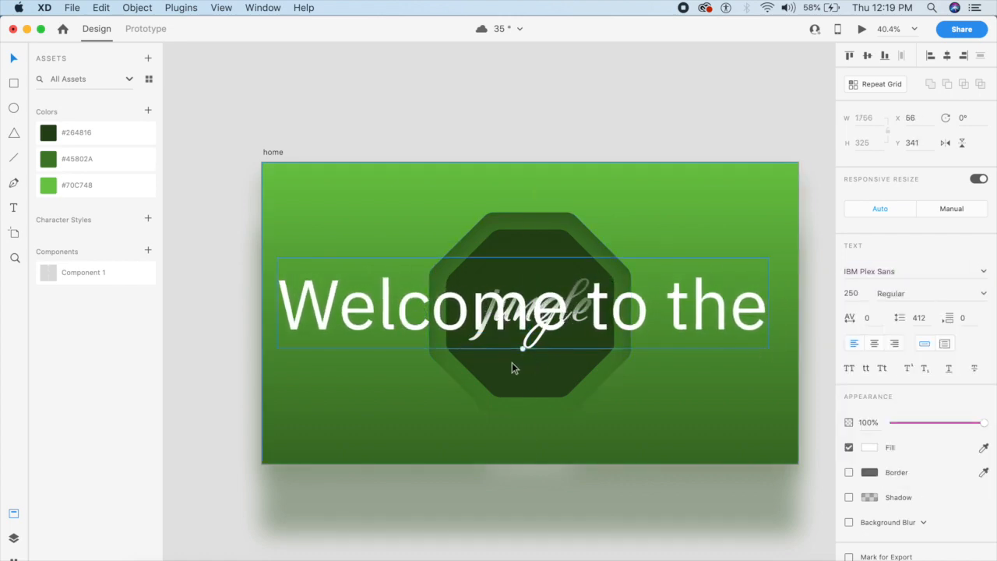
drag(524, 349, 331, 318)
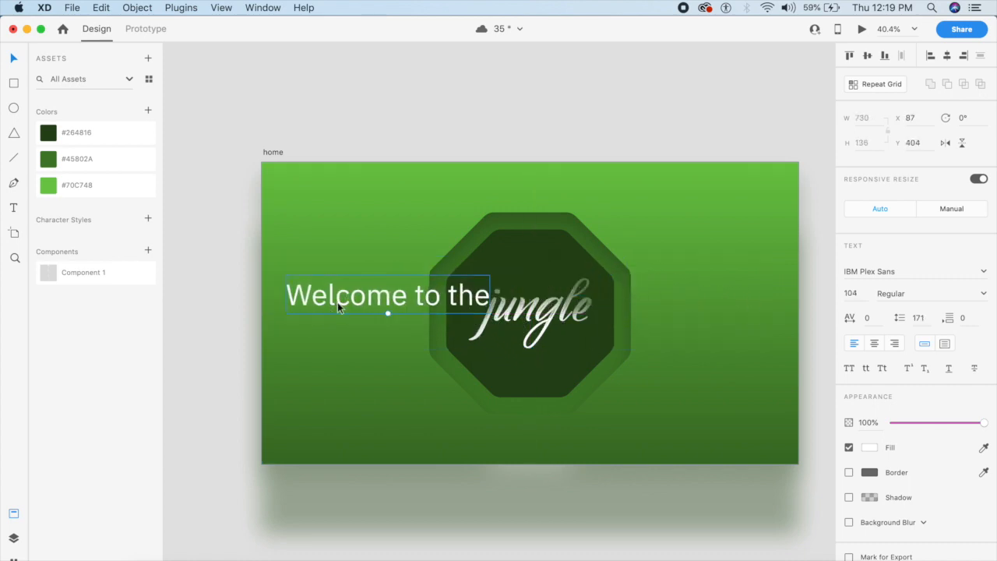
drag(394, 309, 388, 301)
click(862, 293)
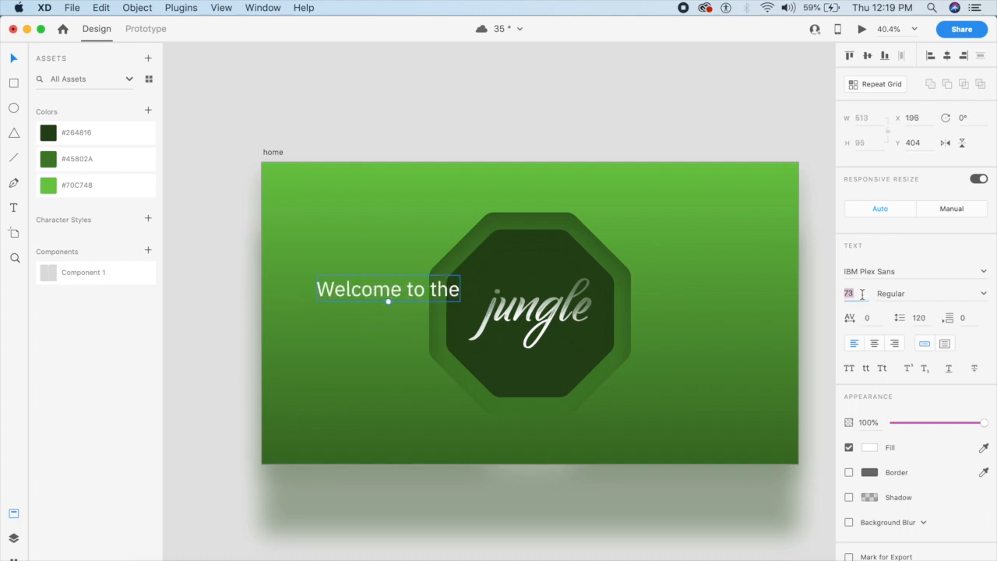
text(60)
key(Return)
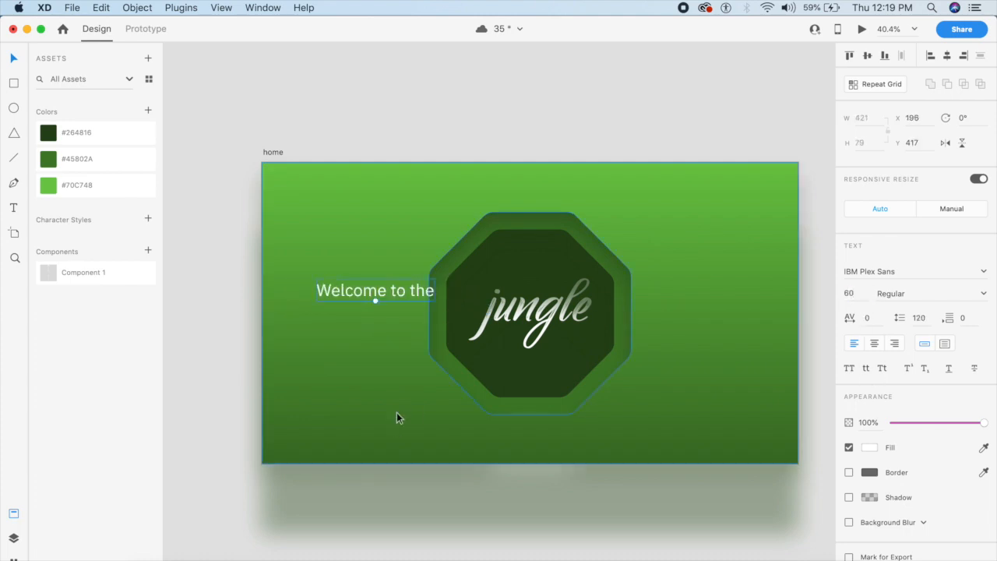
- Place the welcome text at X 223, Y 501 over the octagon's left rim and put a duplicate above it
drag(411, 289, 422, 314)
scroll(436, 309, up, 5)
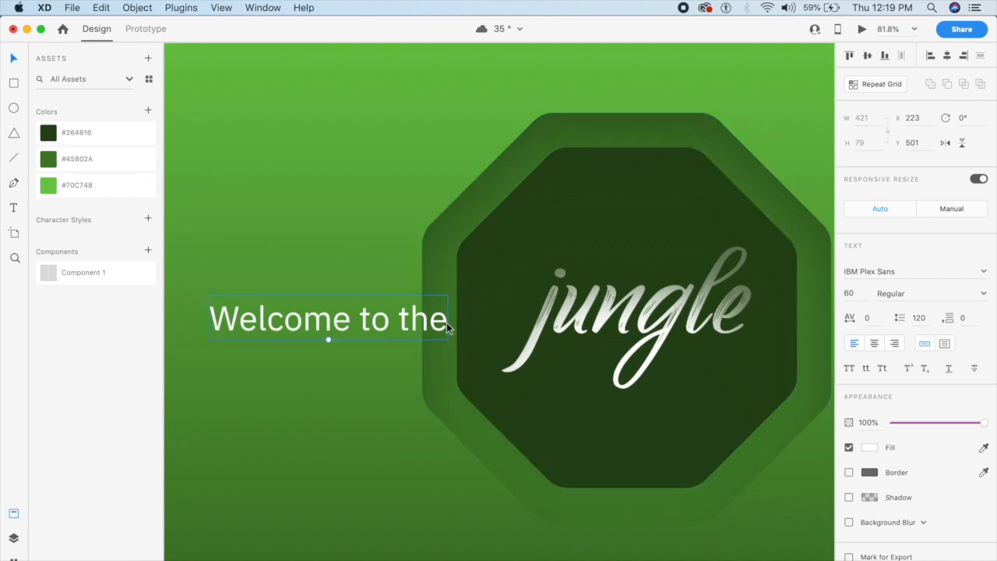
key(cmd+s)
drag(398, 328, 429, 255)
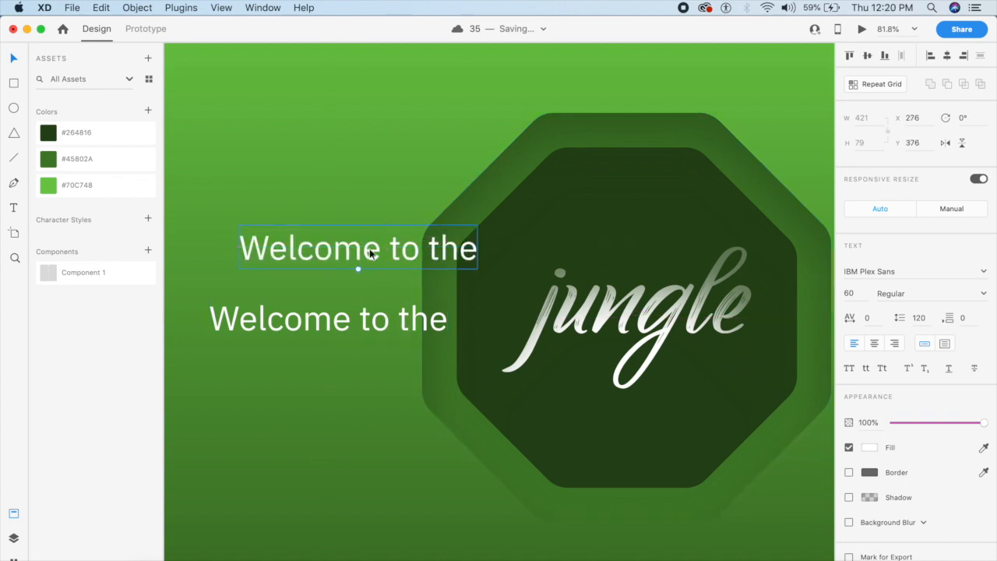
- Draw a closed Pen shape around the lower welcome text, ending at the outer octagon's left edge
click(363, 319)
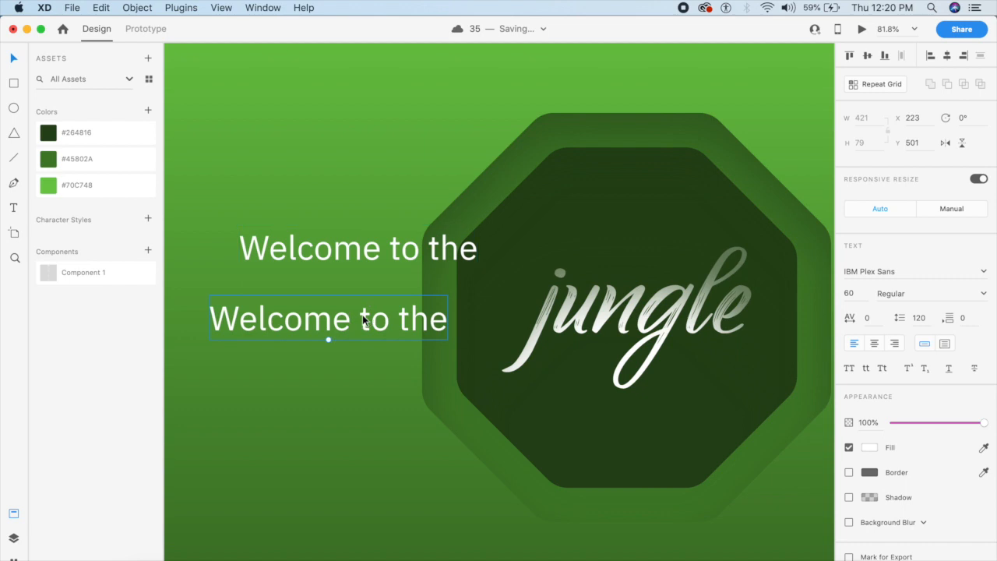
key(p)
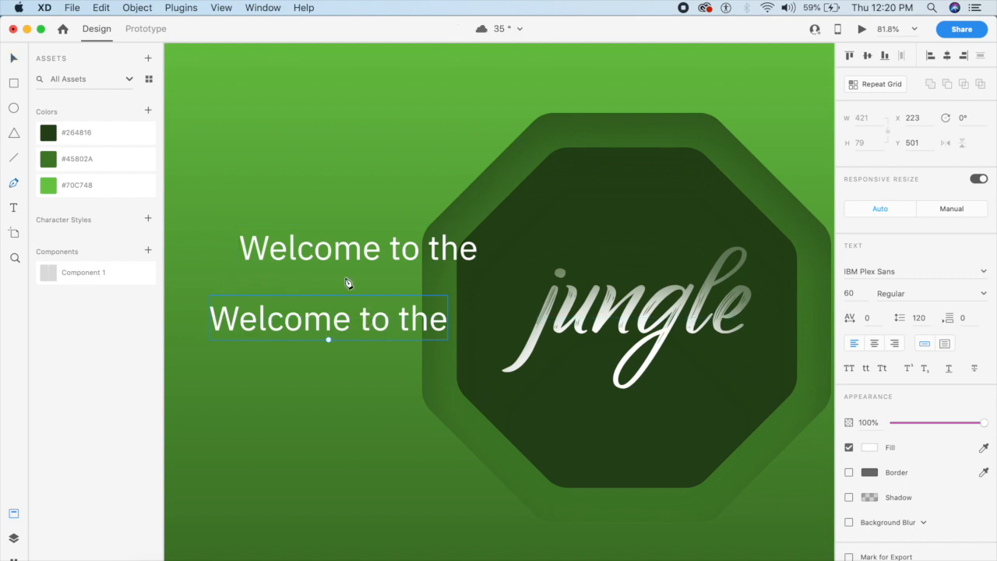
click(377, 280)
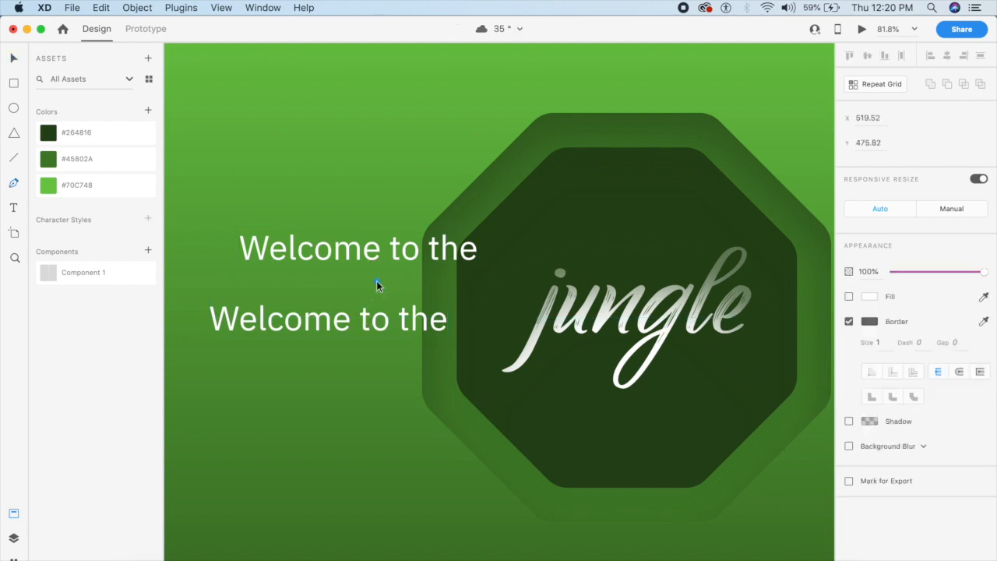
click(423, 281)
key(Escape)
click(423, 349)
click(199, 349)
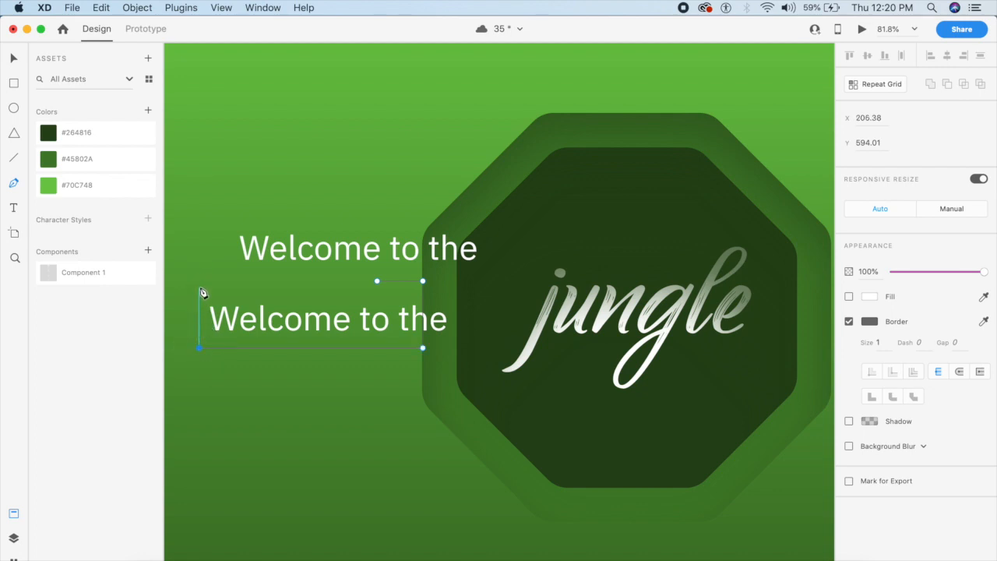
click(200, 286)
click(378, 281)
key(Escape)
- Mask the lower welcome text with the pen-drawn shape and save the document
shift+click(366, 323)
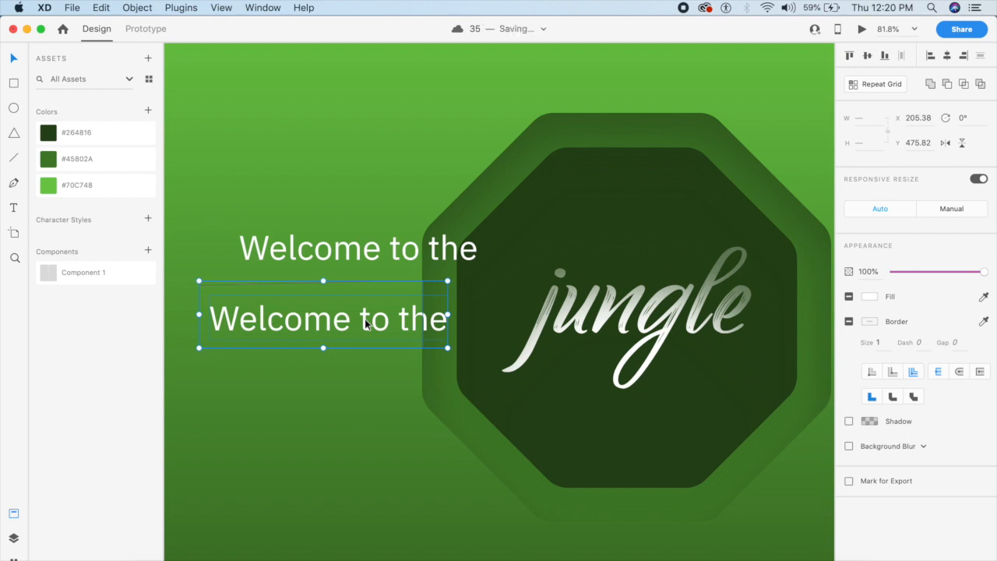
key(super+shift+m)
click(415, 401)
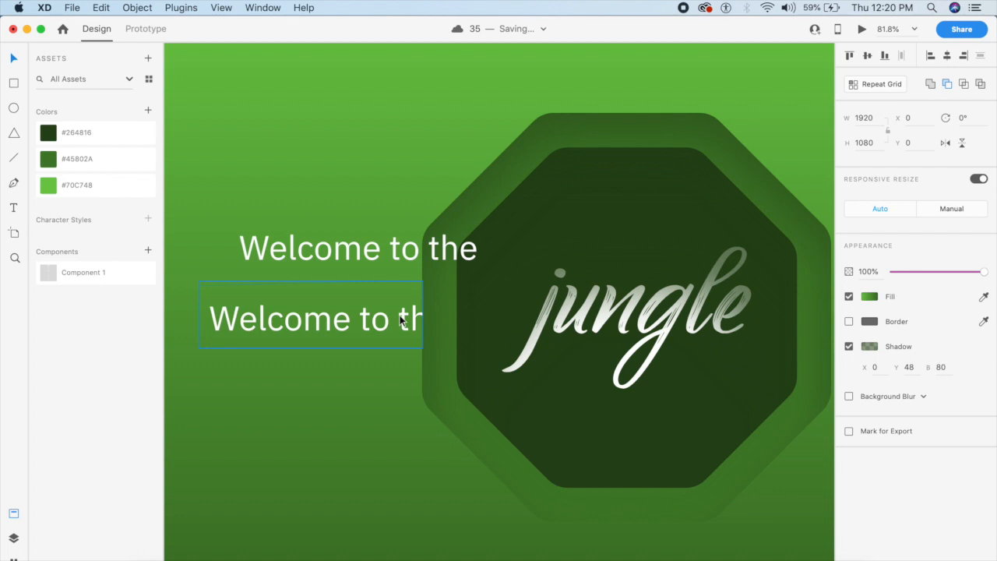
key(super+s)
- Move the duplicate welcome text exactly over the masked one at X 223, Y 501
drag(360, 258, 346, 309)
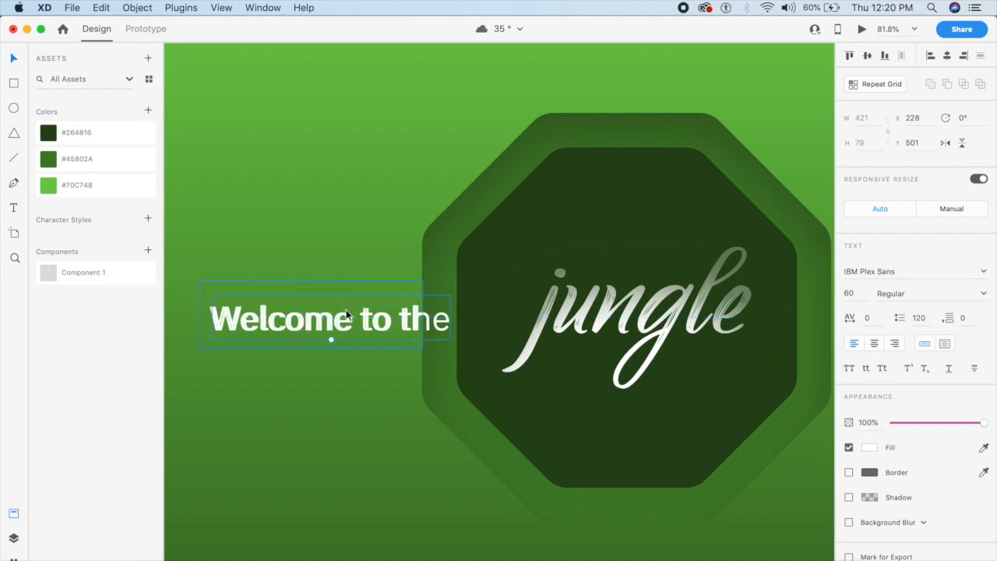
key(Left)
key(Left)
key(Left)
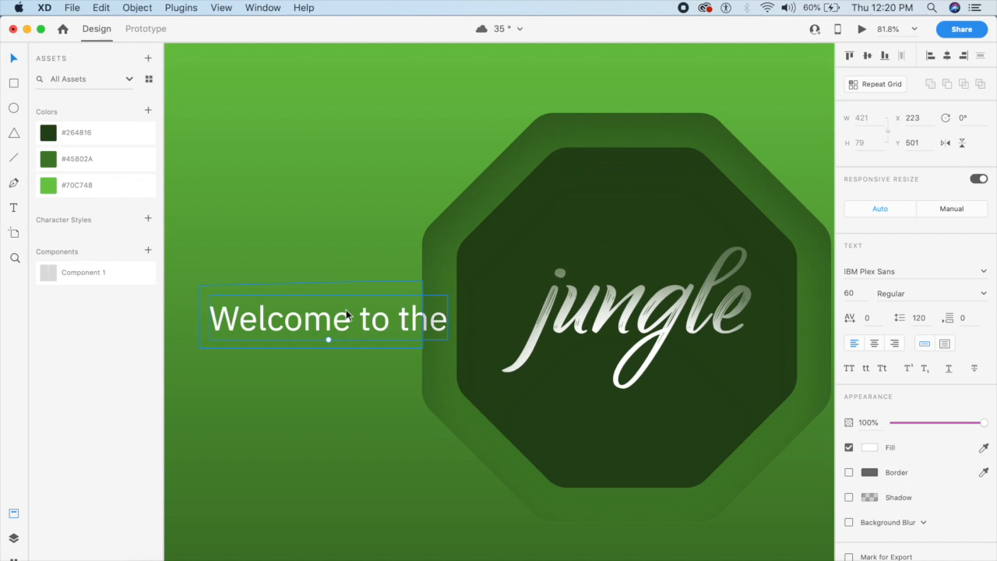
click(483, 298)
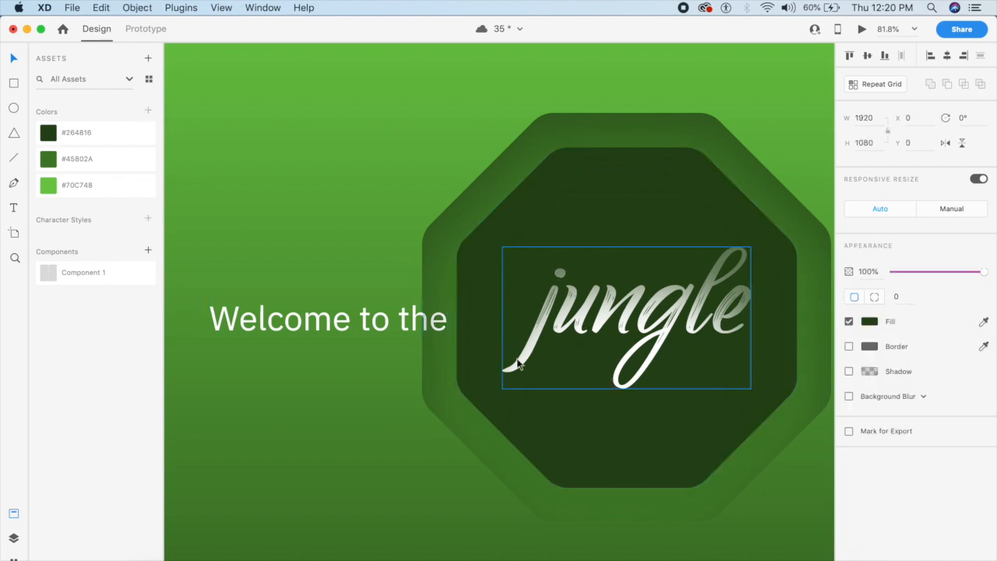
click(440, 331)
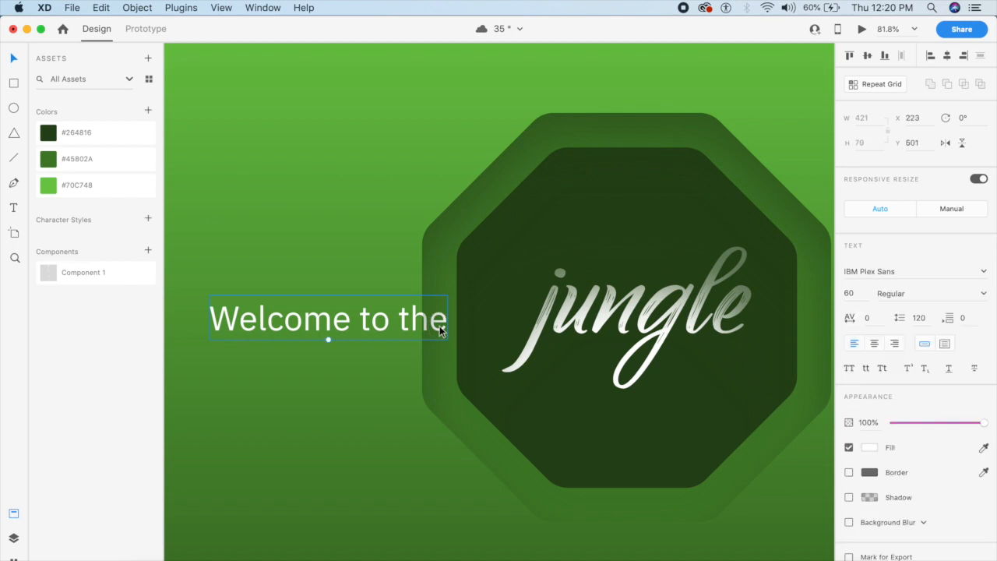
- Set the shadow opacity of the light green cut-out layer to 70%
click(418, 262)
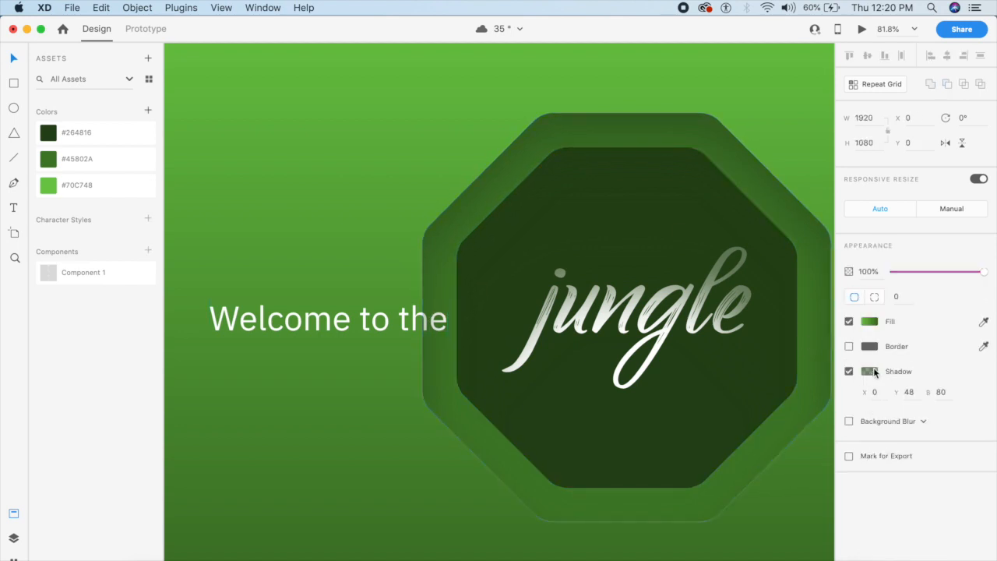
click(912, 393)
click(869, 371)
click(827, 423)
text(70)
key(Return)
click(389, 216)
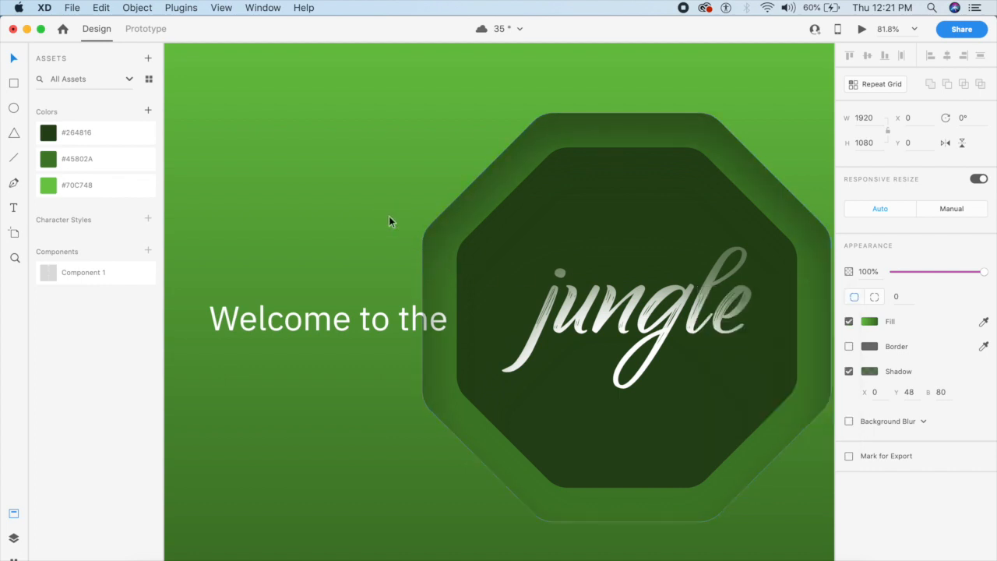
- Lower the opacity of the unmasked welcome text copy that overlaps the octagon's rim
key(super+0)
click(466, 56)
scroll(424, 109, up, 2)
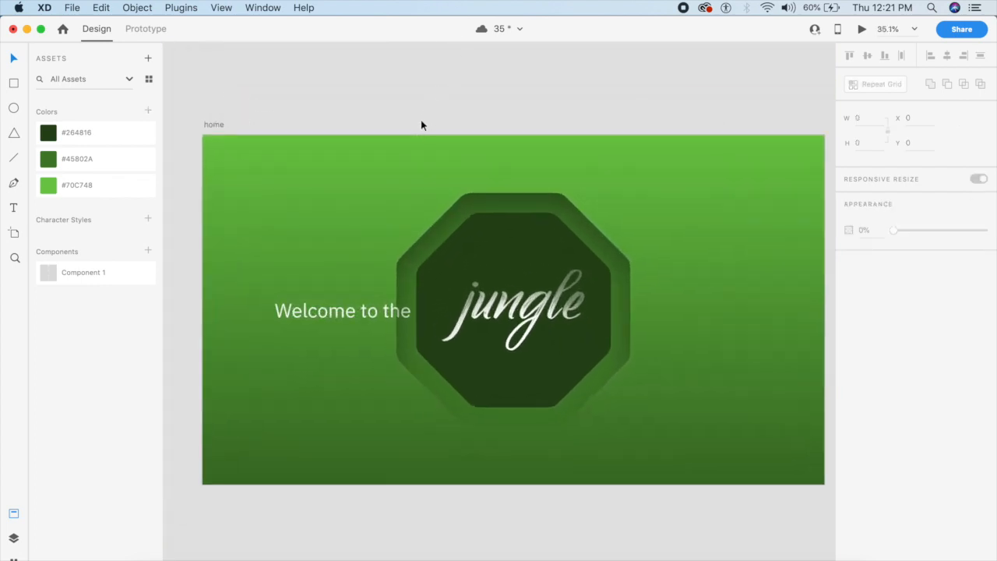
click(421, 194)
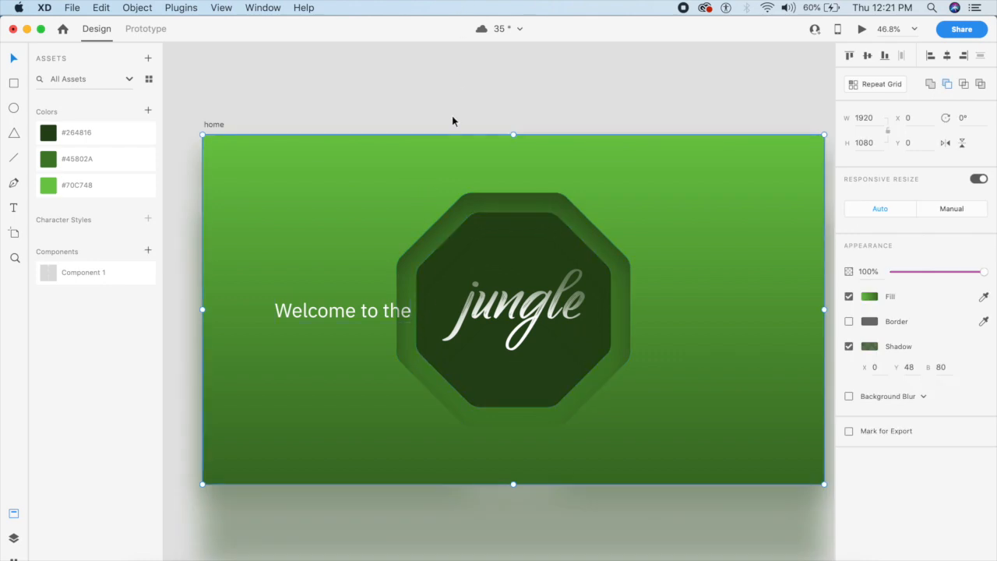
click(507, 67)
scroll(404, 320, up, 3)
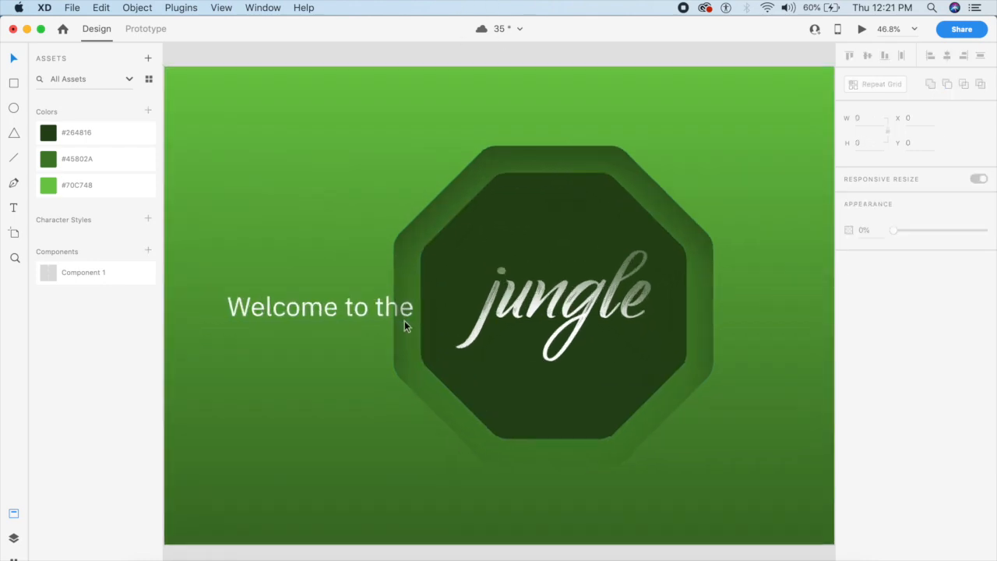
click(413, 309)
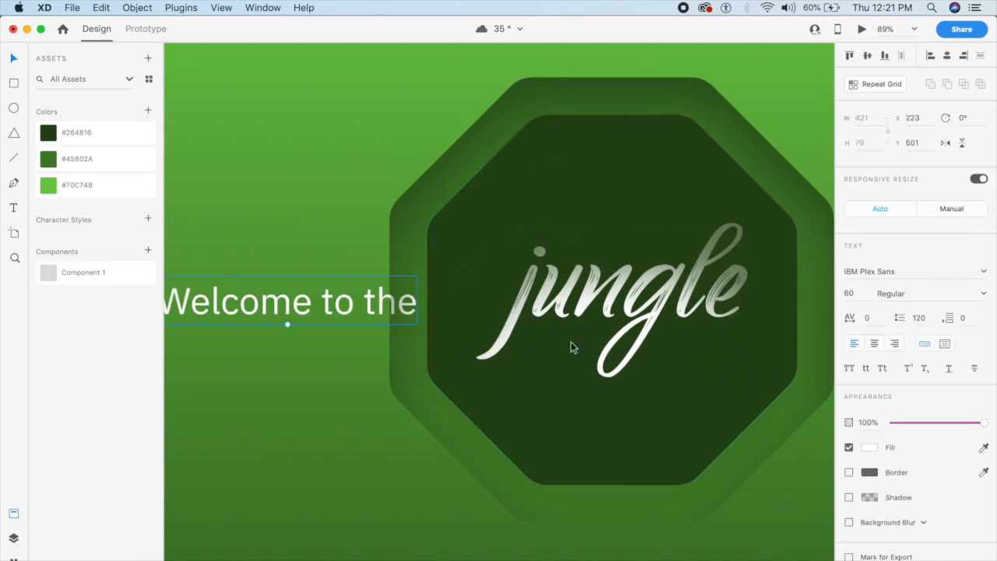
drag(980, 425, 958, 424)
click(494, 175)
key(super+3)
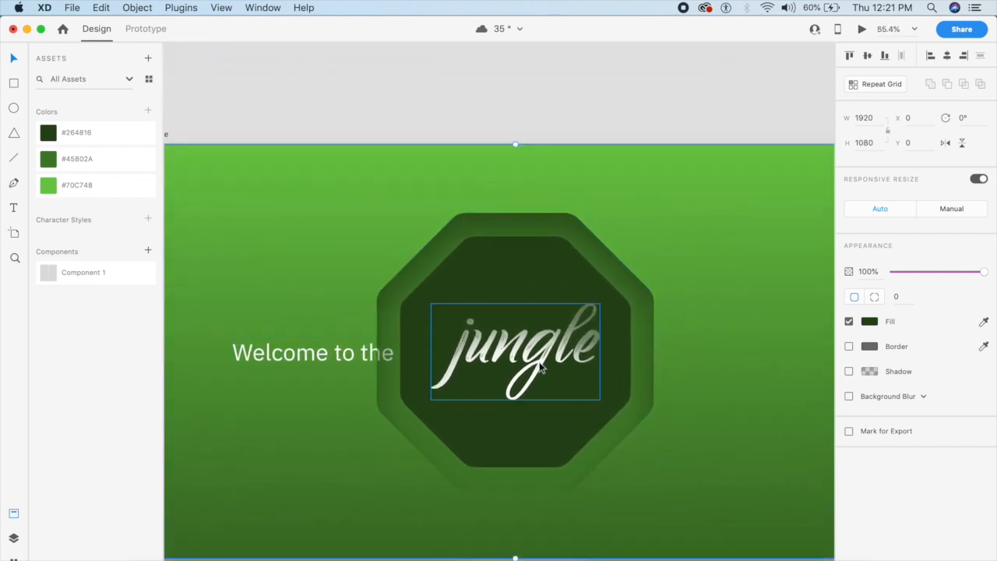
scroll(563, 356, right, 2)
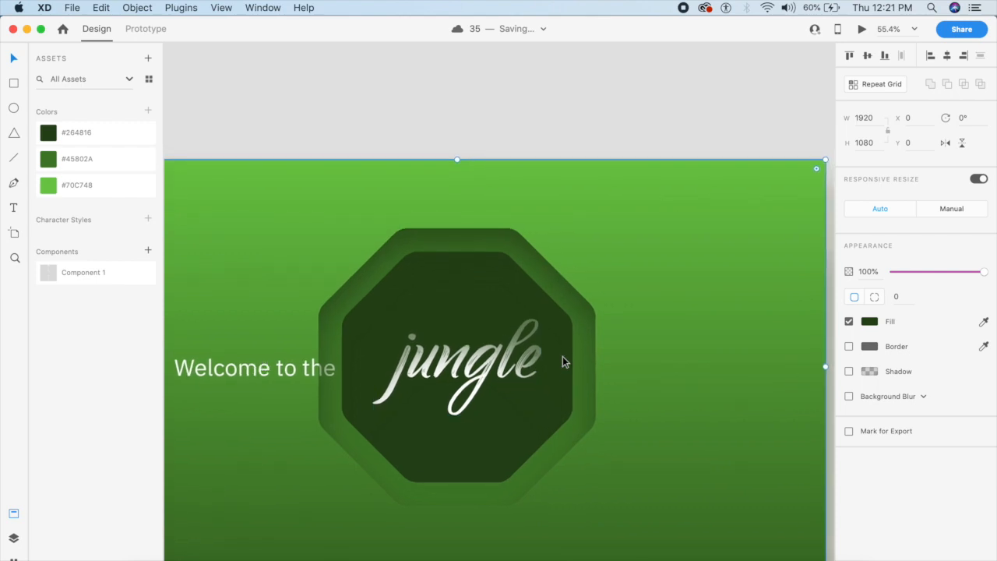
- Add the text "Explore" beside the octagon, opposite the "Welcome to the" text
scroll(563, 357, down, 2)
key(e)
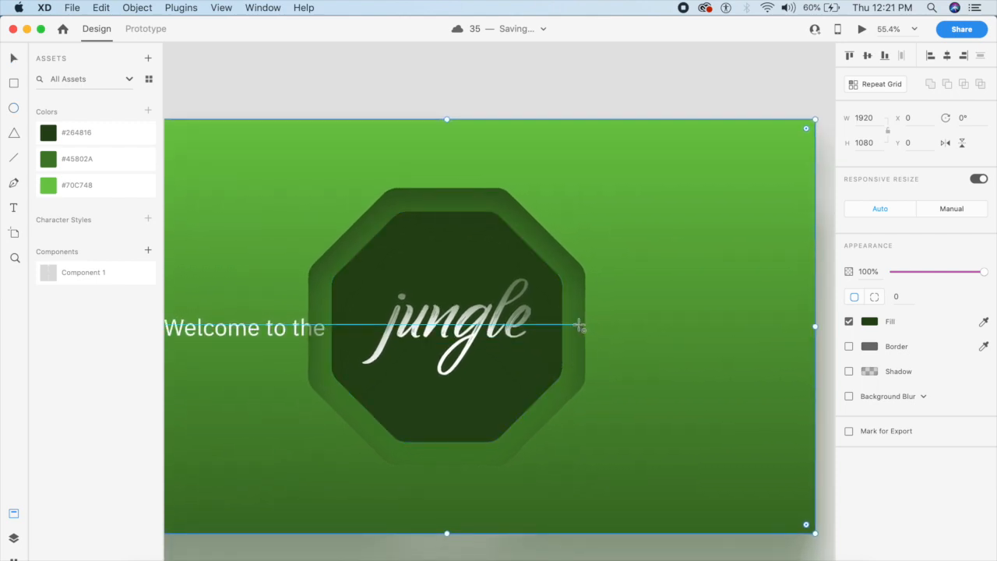
key(t)
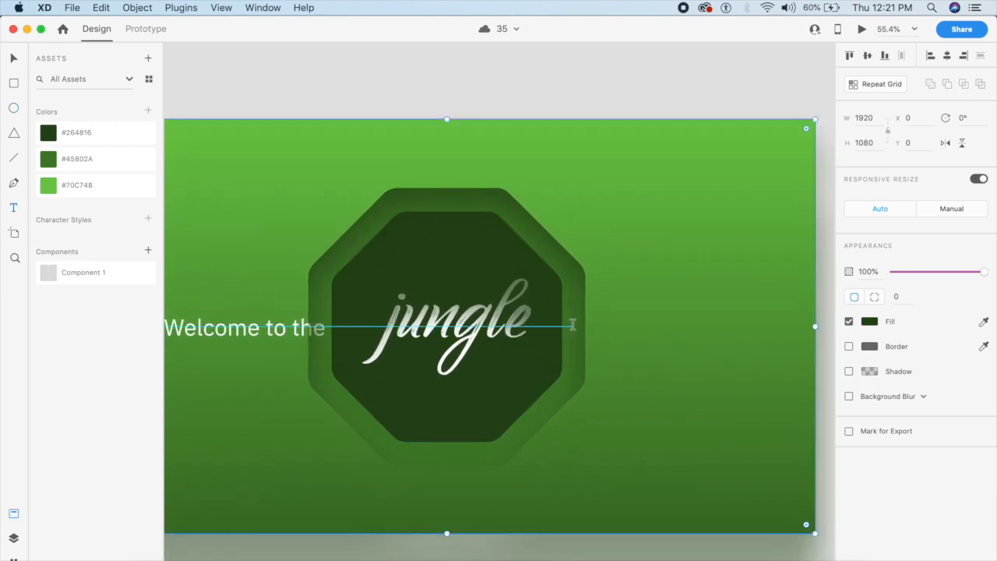
click(574, 321)
text(Explore)
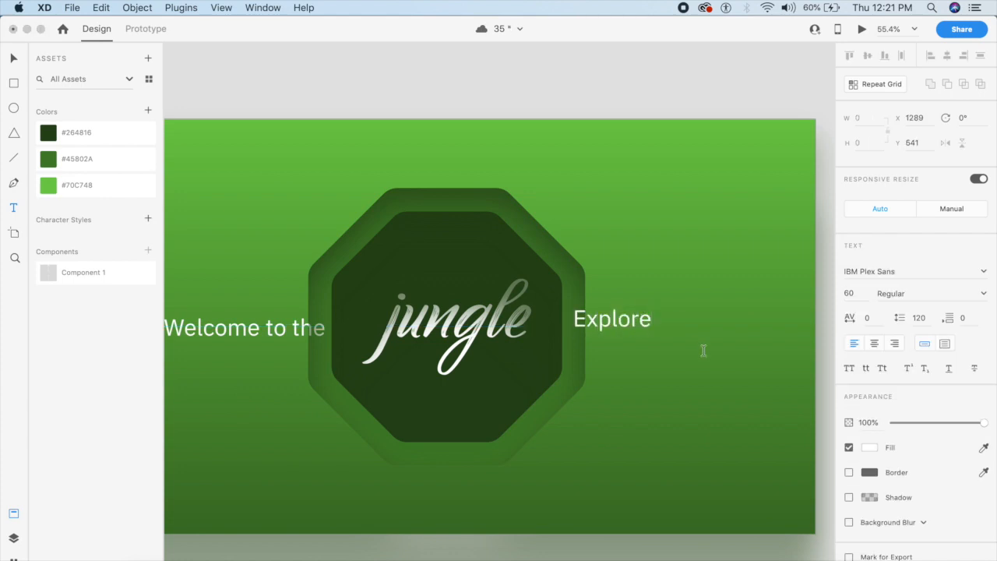
key(Escape)
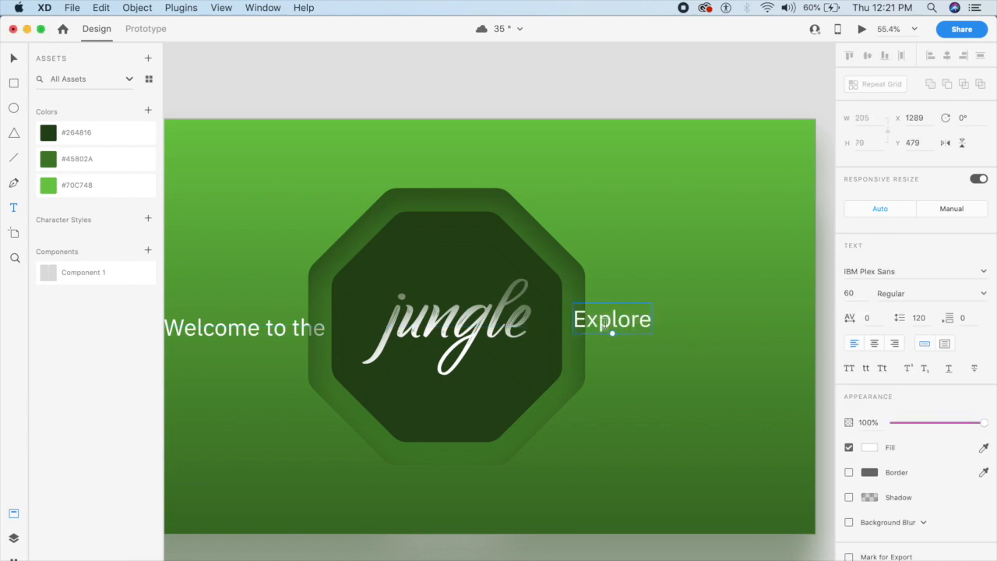
- Move the "Explore" text over the octagon's rim, placing it at X 1275, Y 495
click(278, 327)
double_click(269, 327)
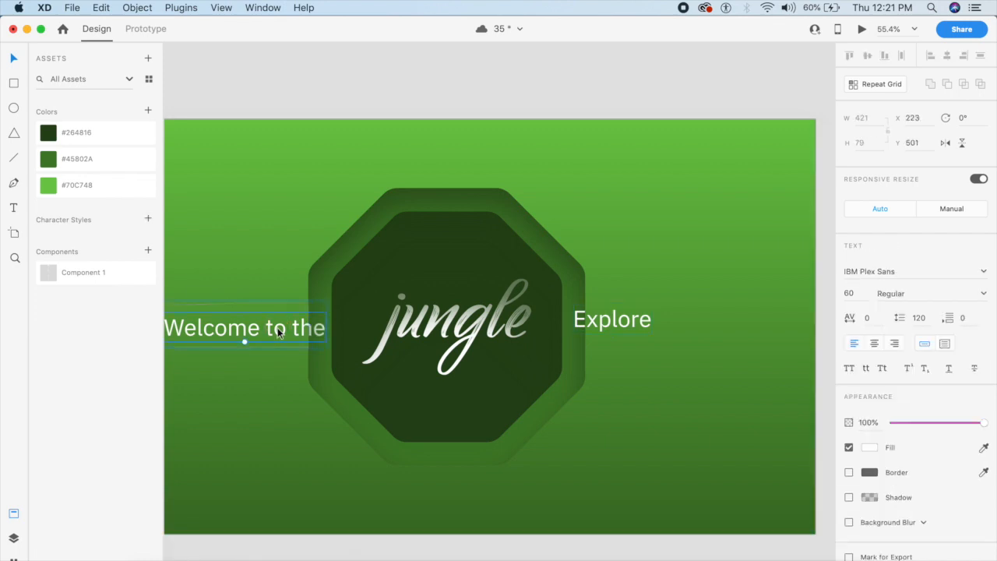
click(639, 322)
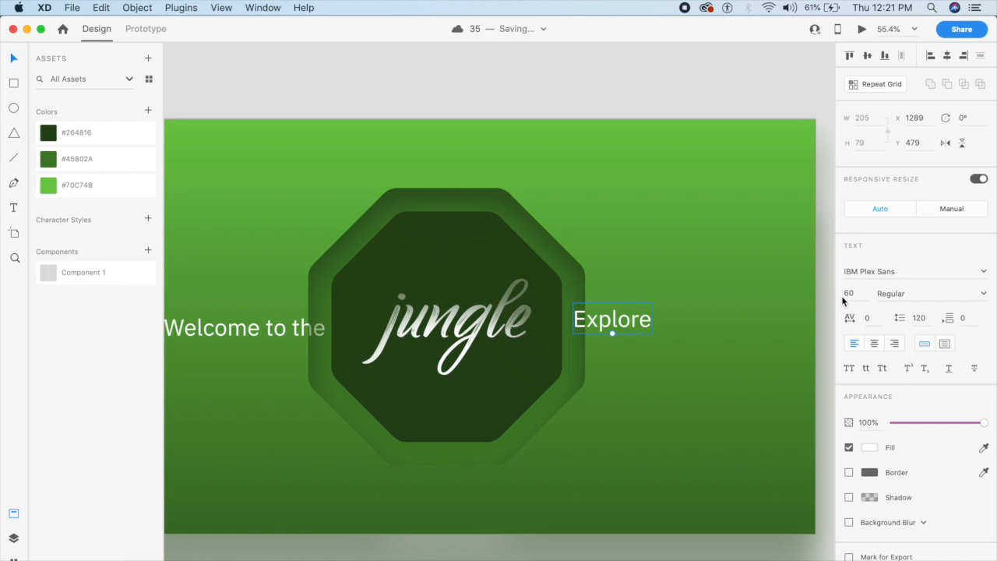
drag(632, 328, 625, 330)
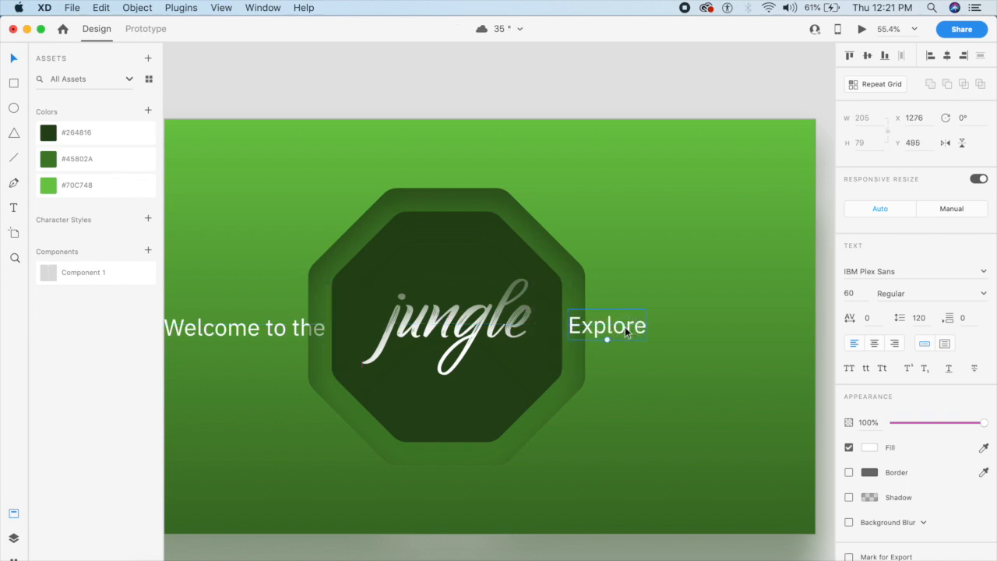
key(Left)
key(Left)
key(Left)
key(Left)
key(Left)
key(Right)
key(Right)
key(Right)
key(Right)
- Duplicate the "Explore" text, placing the copy above the original, and select the lower one
scroll(624, 328, up, 4)
scroll(625, 327, left, 3)
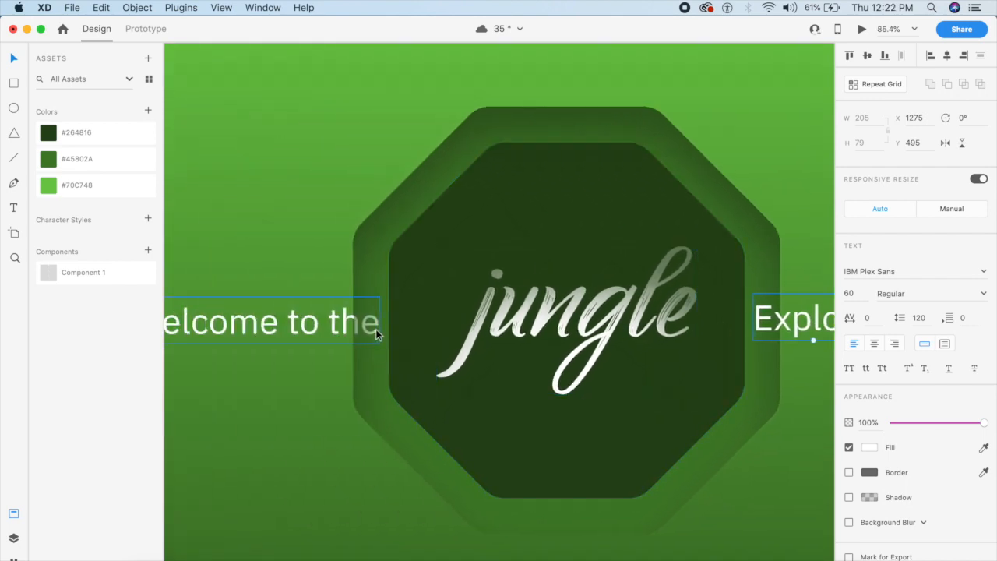
scroll(574, 343, right, 3)
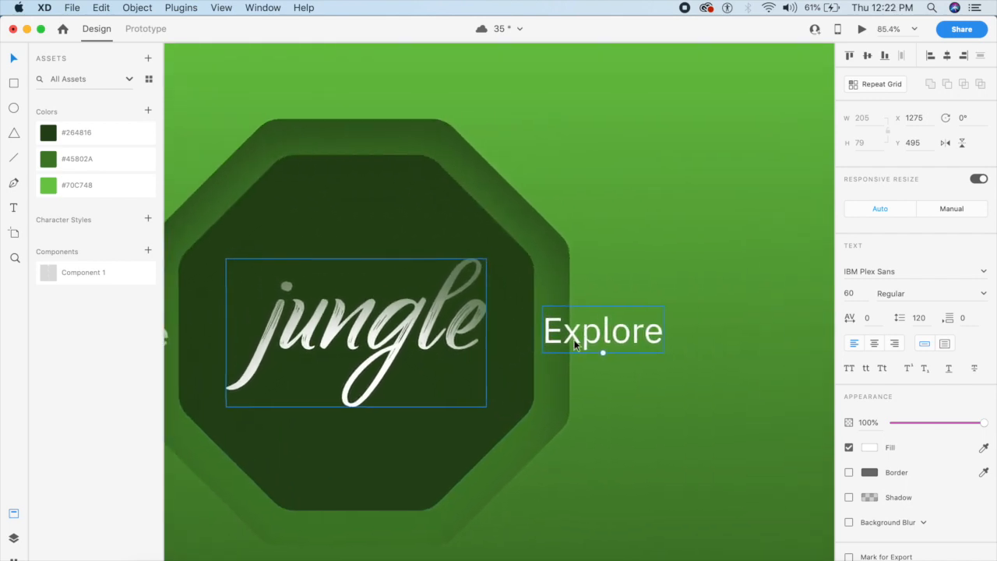
drag(582, 326, 615, 242)
click(580, 335)
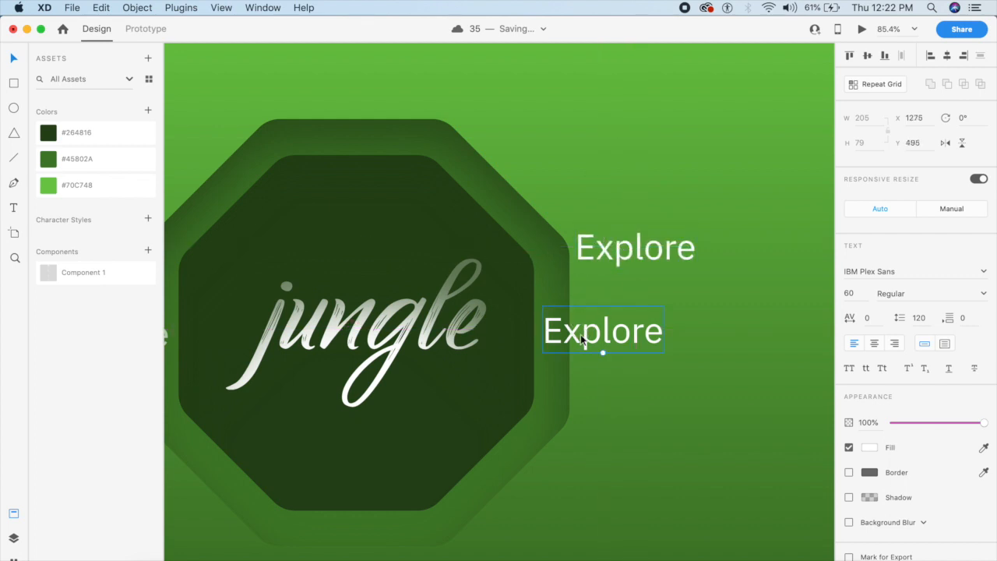
- Draw a closed pen shape around the part of the lower "Explore" text outside the octagon and mask the text with it
key(p)
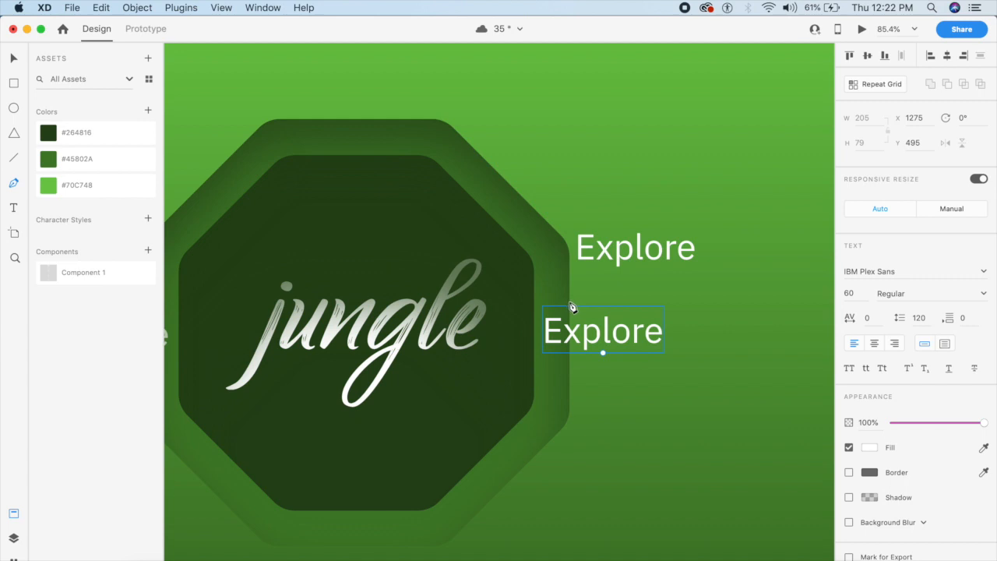
click(570, 302)
click(570, 358)
click(679, 368)
click(673, 292)
click(570, 302)
key(Escape)
shift+click(592, 337)
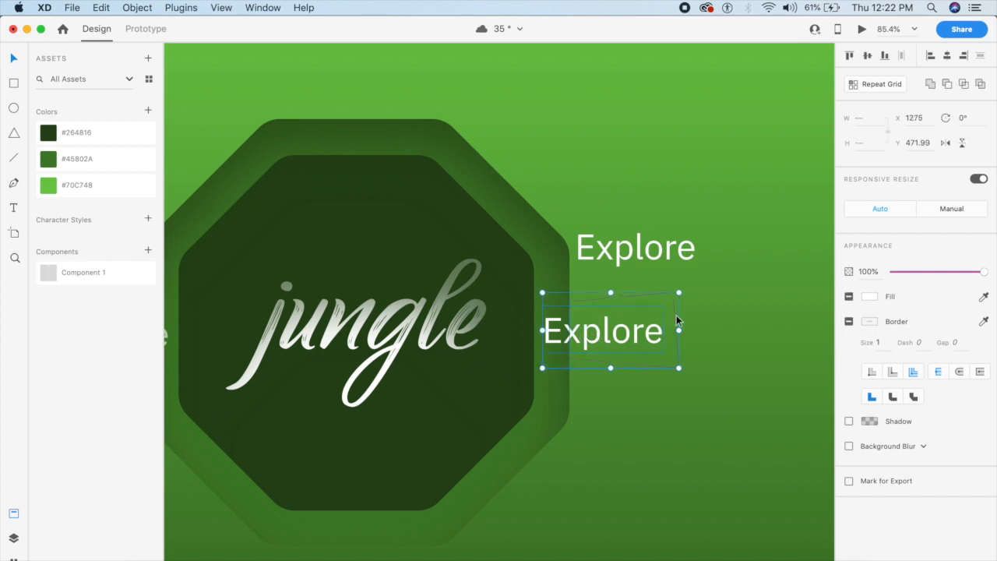
key(super+shift+m)
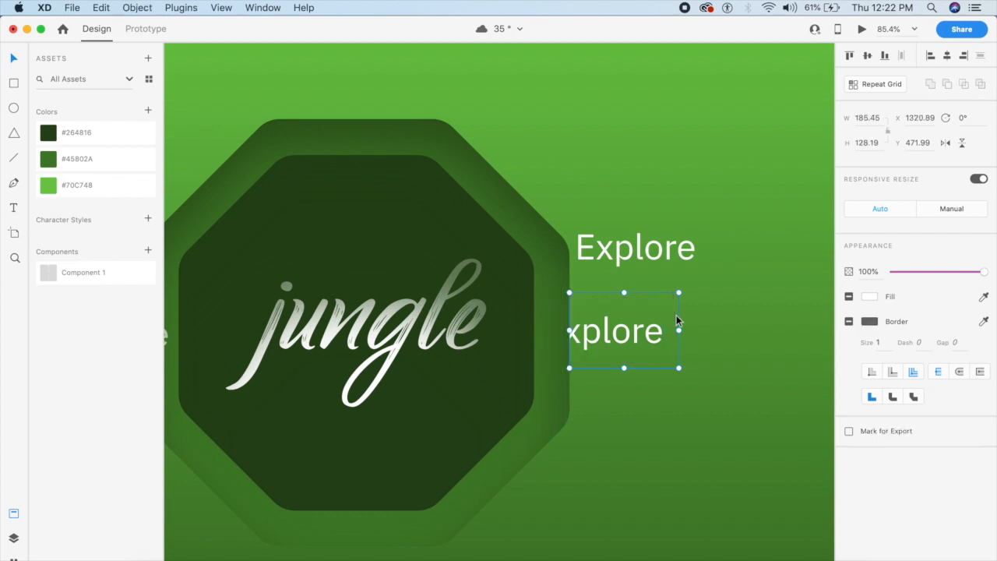
- Move the duplicate "Explore" text exactly over the masked one at X 1275, Y 495, and send it backward
click(711, 316)
drag(667, 247, 631, 332)
key(super+[)
key(super+[)
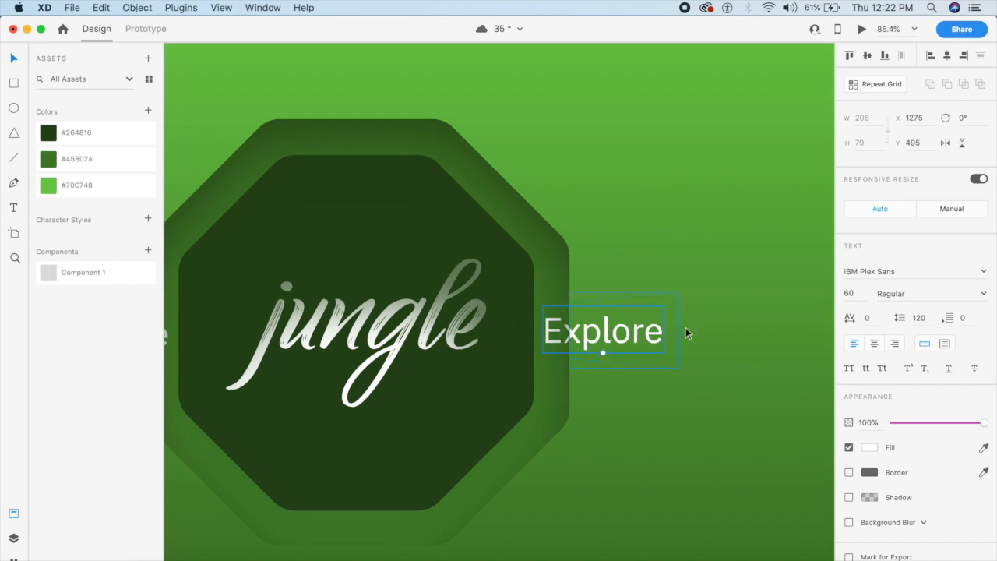
- Set the opacity of the unmasked "Explore" text copy to 76%
drag(931, 421, 963, 420)
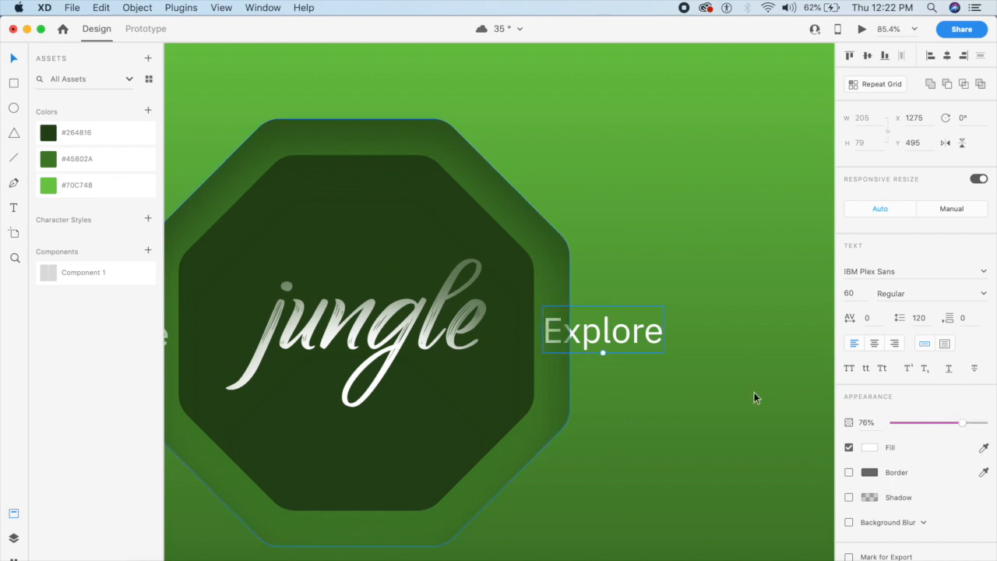
click(755, 398)
key(super+0)
click(538, 102)
click(702, 132)
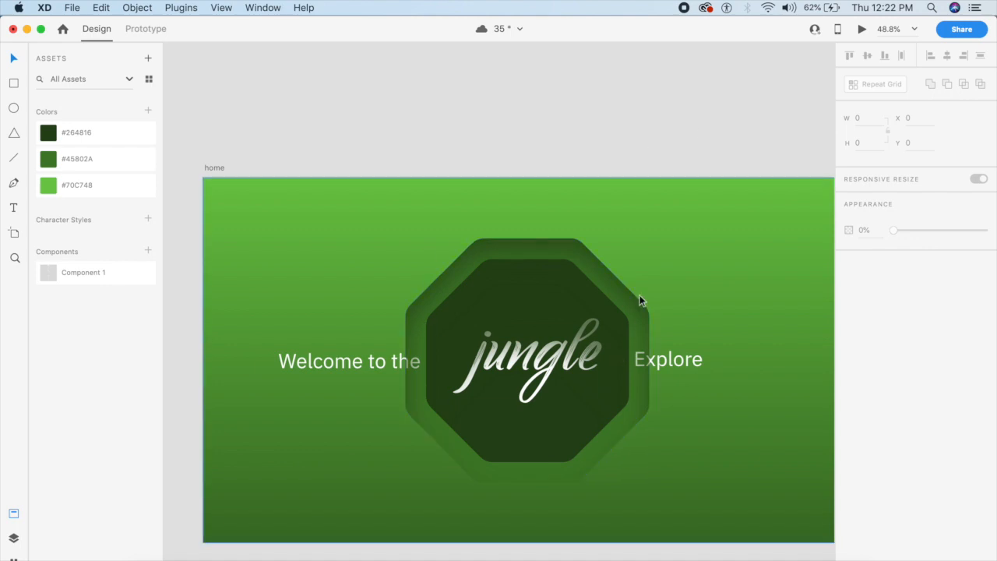
scroll(682, 130, right, 3)
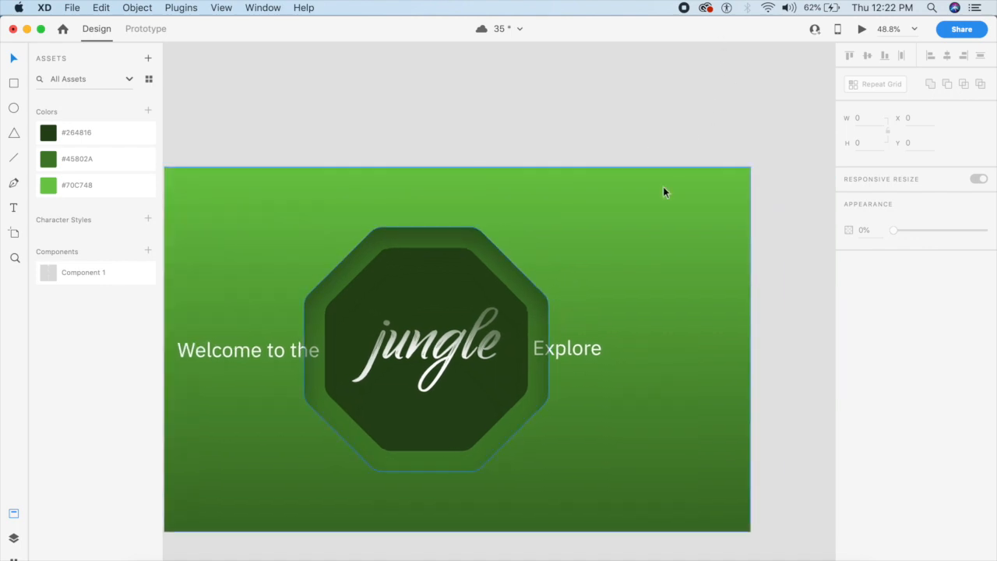
- Import arrow-right.svg from the Downloads folder in Finder onto the empty canvas beside the home artboard
click(761, 557)
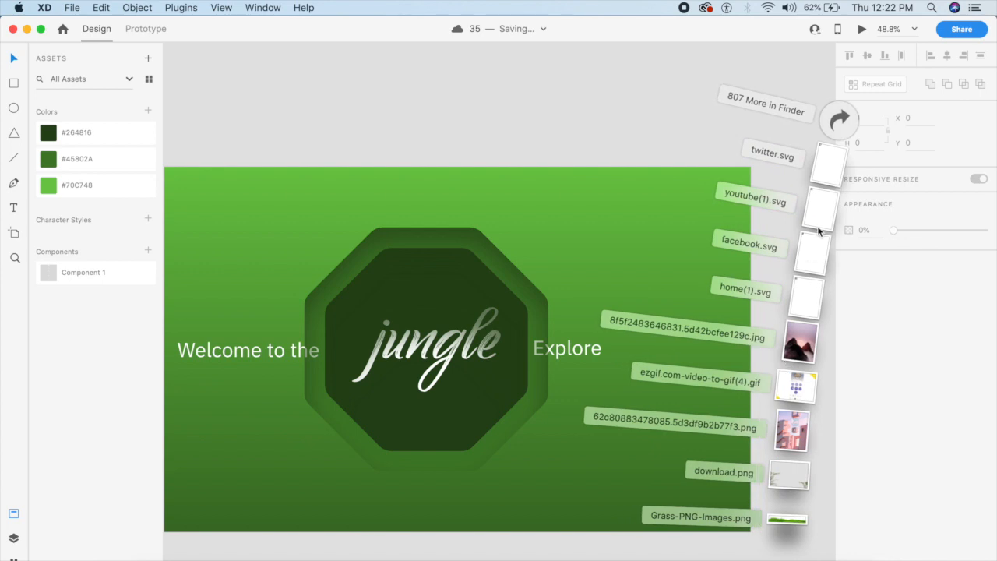
click(834, 125)
scroll(656, 205, up, 10)
scroll(656, 205, down, 5)
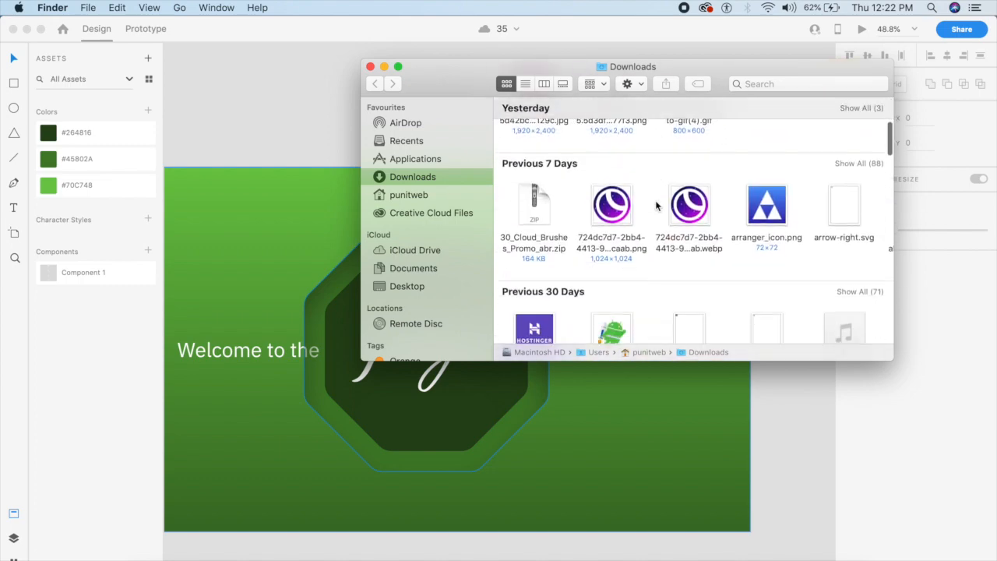
scroll(656, 205, down, 2)
drag(844, 144, 770, 413)
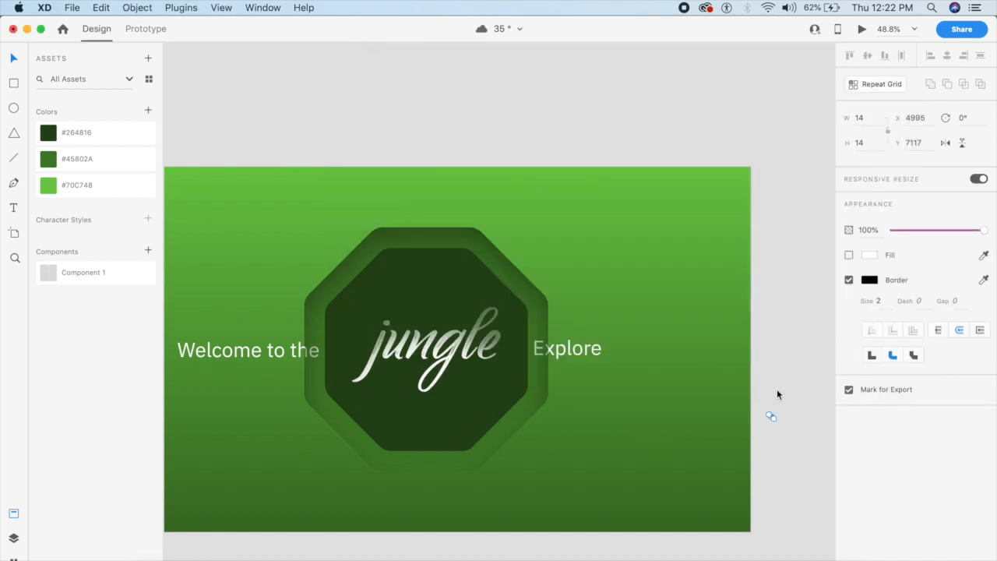
- Place the arrow icon just after the "Explore" text at X 1508, Y 533, and set its border color to #FFFFFF
click(790, 361)
drag(772, 416, 614, 350)
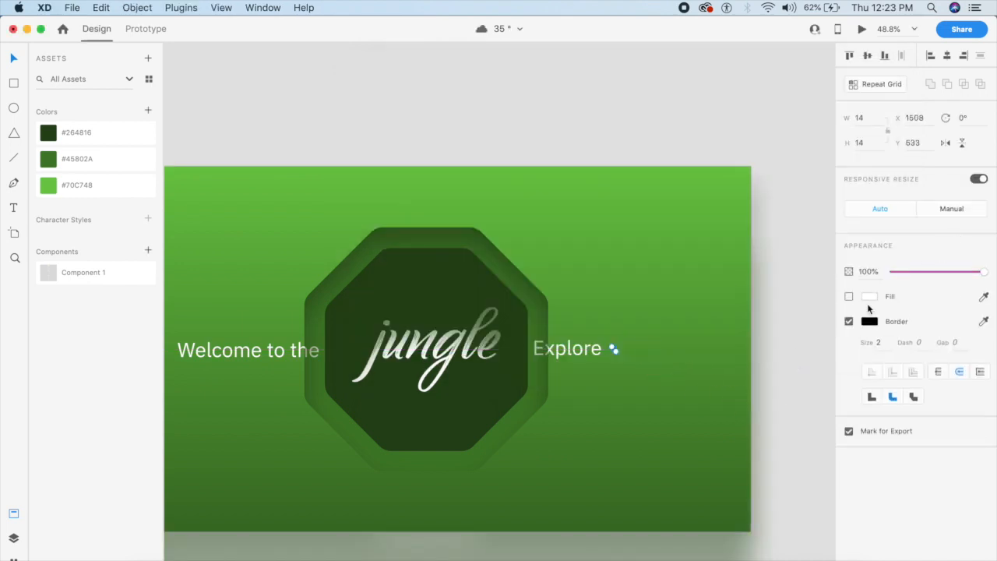
click(867, 325)
drag(779, 319, 703, 244)
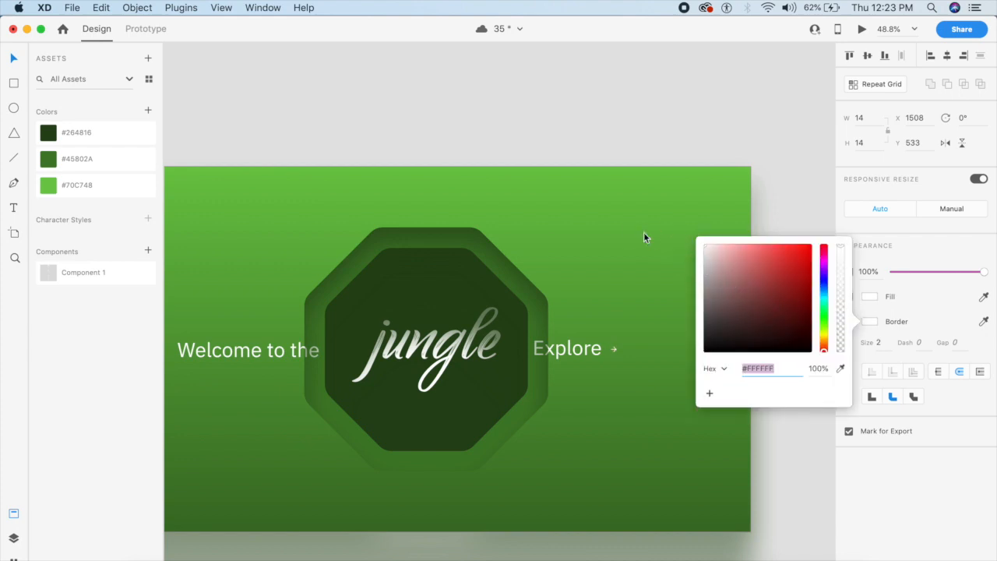
- Lengthen the arrow icon's horizontal shaft to a width of 103, extending it back toward "Explore"
scroll(644, 234, up, 5)
scroll(644, 234, up, 2)
scroll(644, 234, down, 5)
click(658, 392)
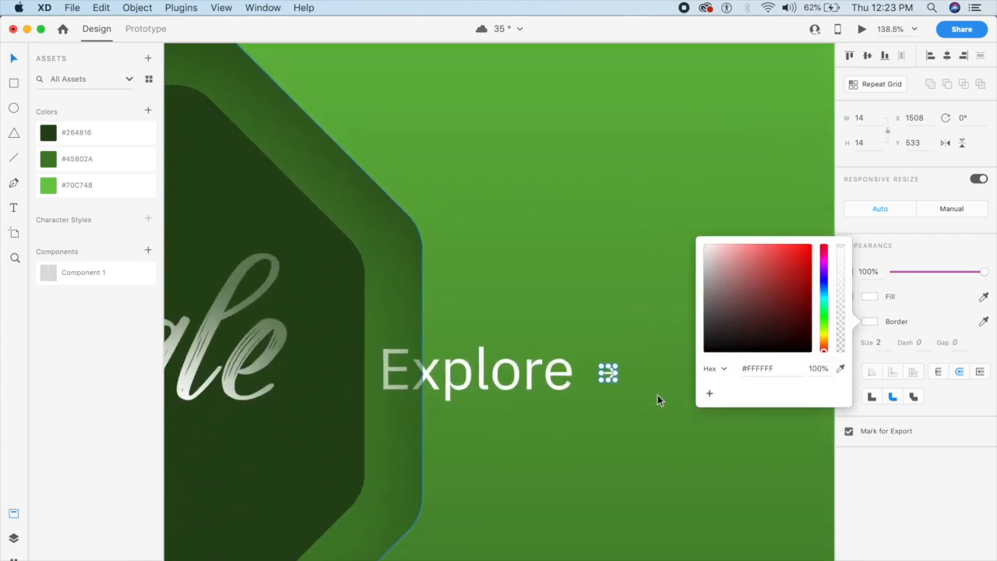
click(608, 372)
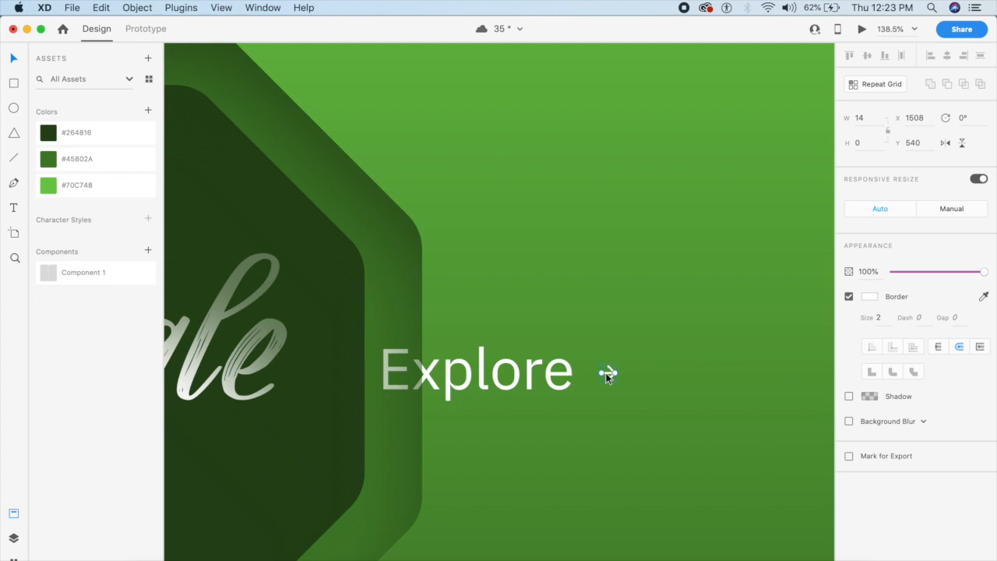
drag(605, 374, 511, 377)
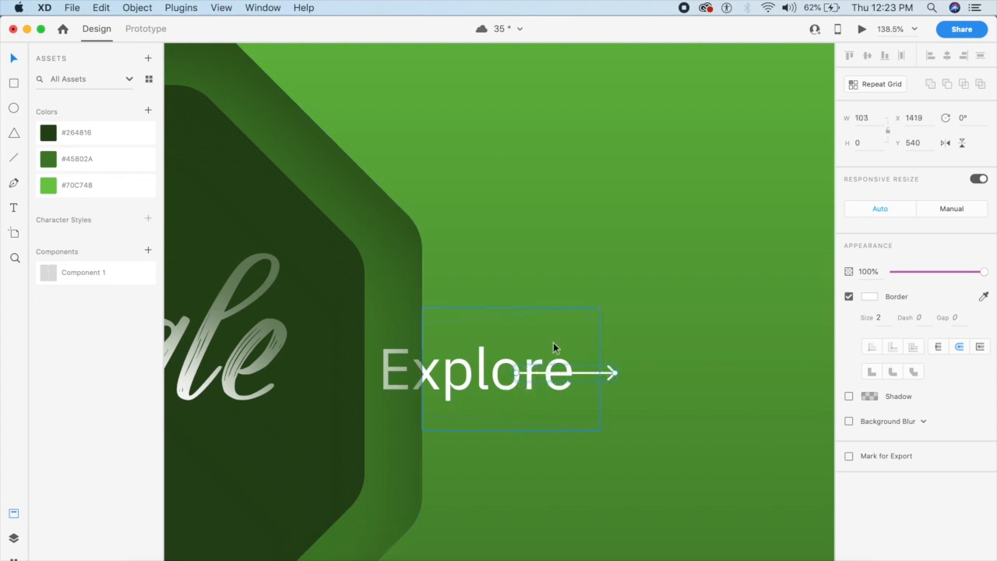
click(702, 389)
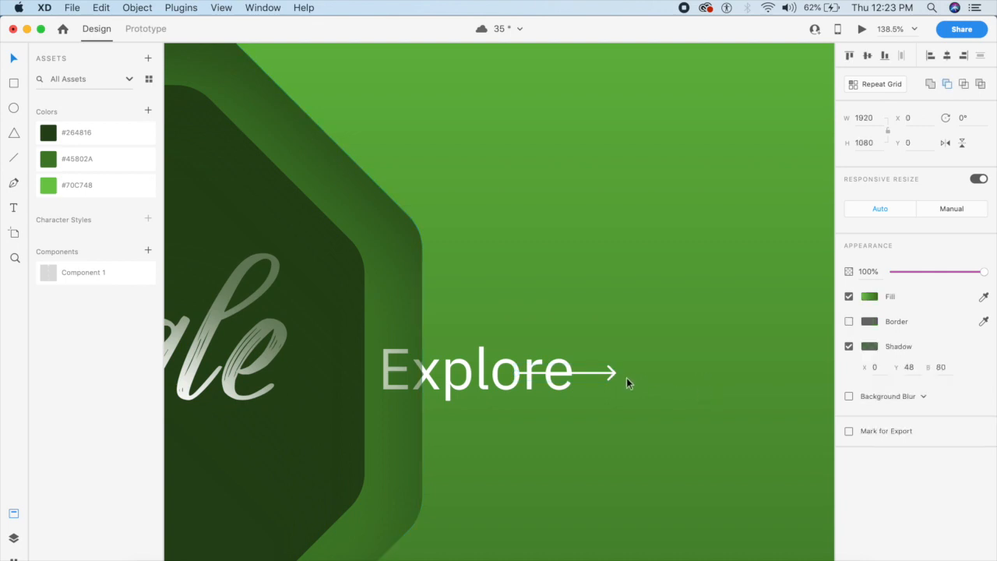
- Move the whole lengthened arrow clear of the "Explore" text, placing it at X 1505, Y 534
drag(613, 373, 686, 374)
key(shift+Right)
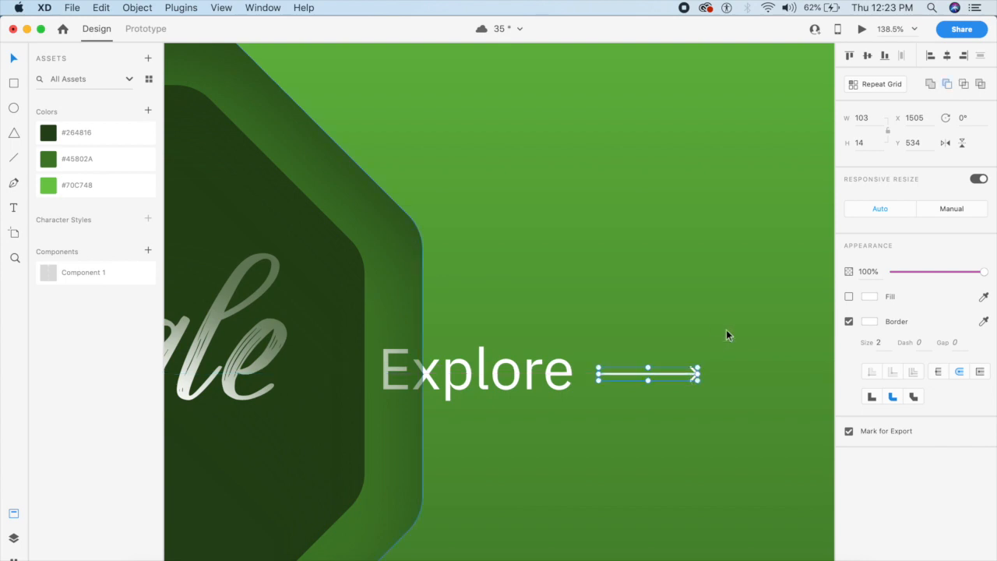
click(726, 329)
scroll(731, 338, left, 2)
scroll(730, 341, down, 5)
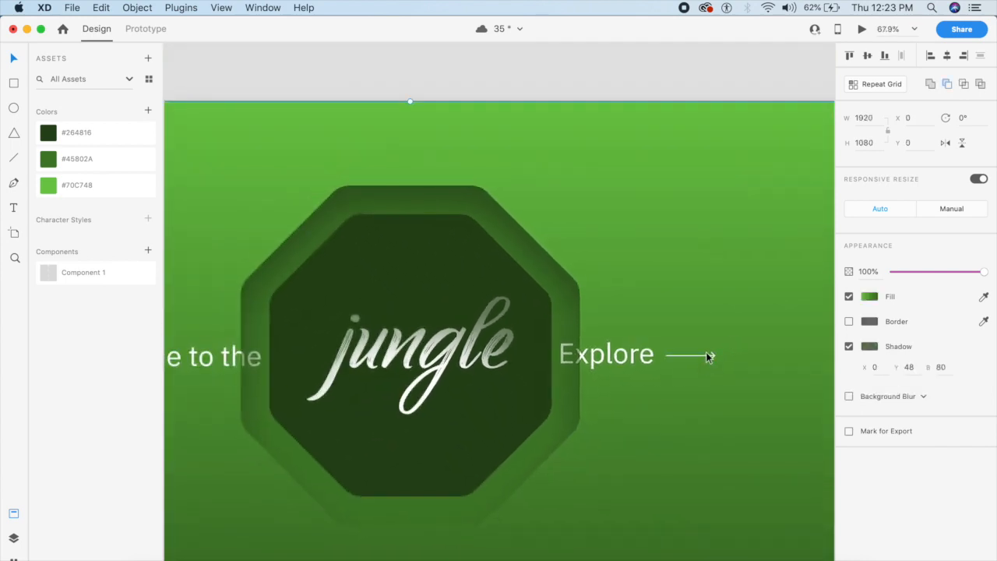
click(711, 358)
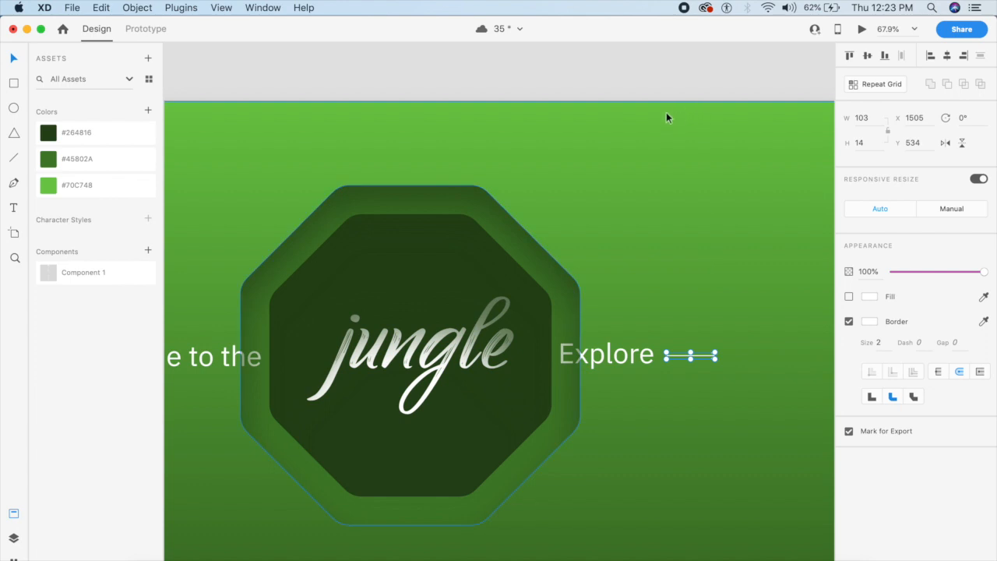
click(623, 94)
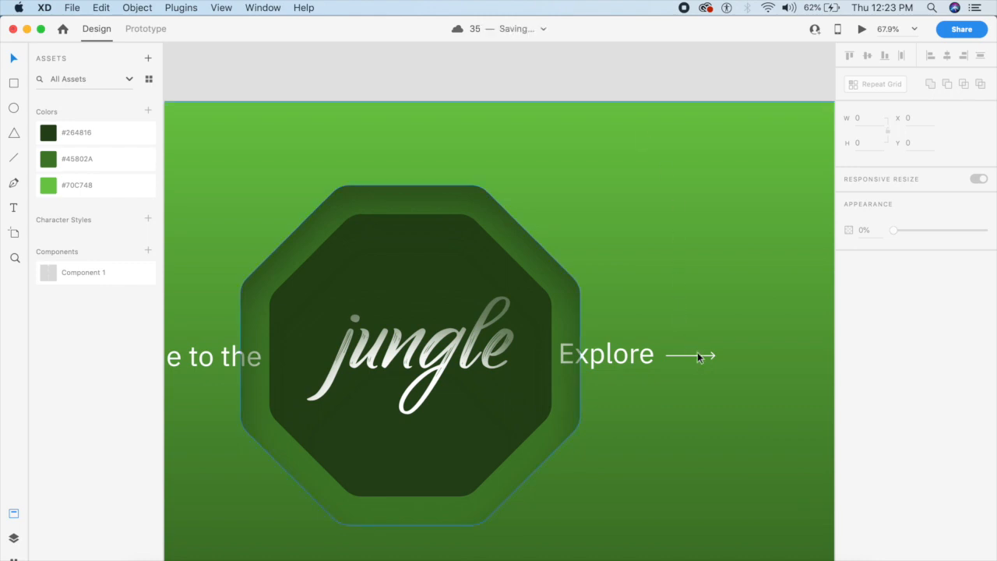
key(super+0)
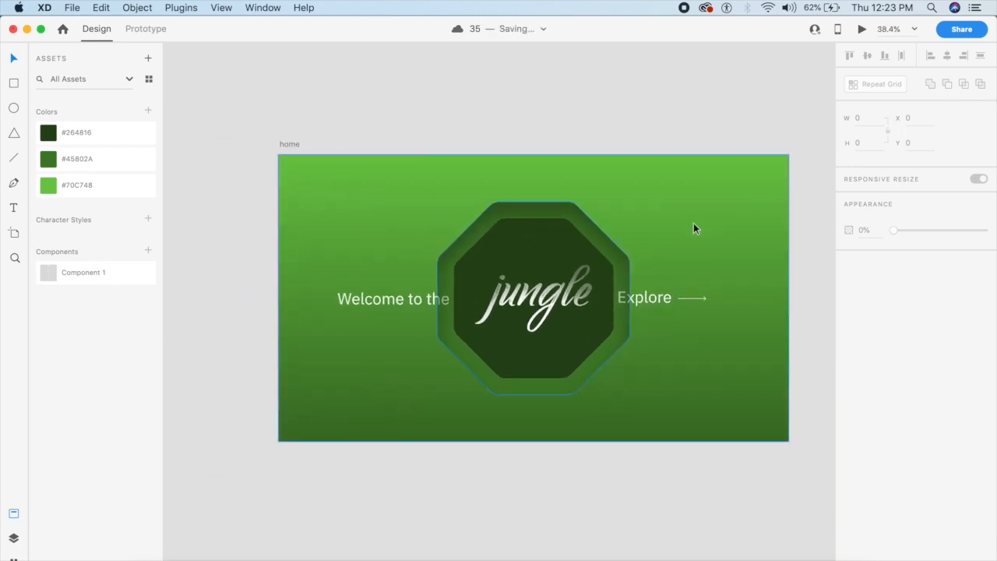
- Import the Untitled-2.png cloud image from the Previous 7 Days group of Finder's Downloads folder onto the home artboard
scroll(694, 225, up, 4)
scroll(695, 224, left, 3)
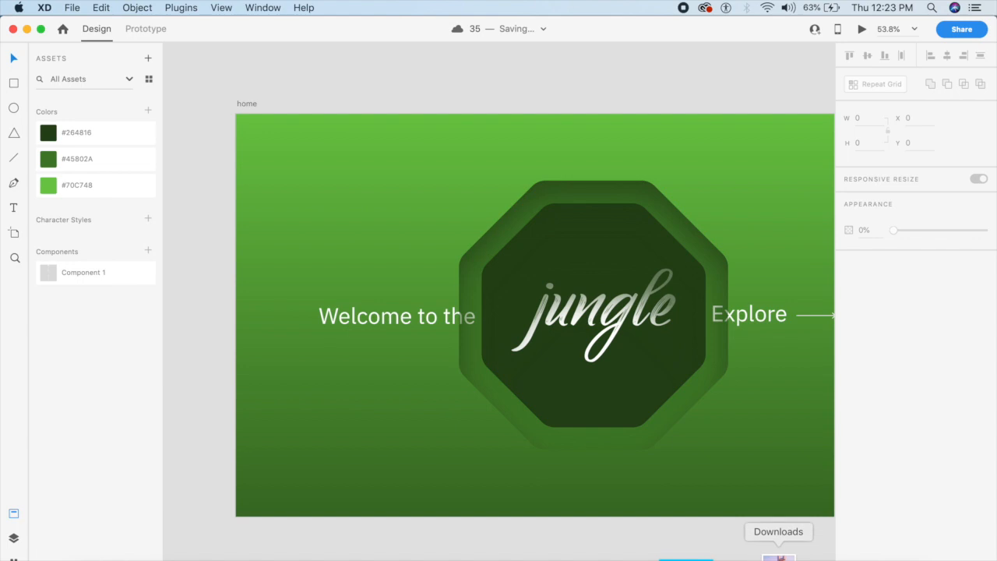
click(776, 555)
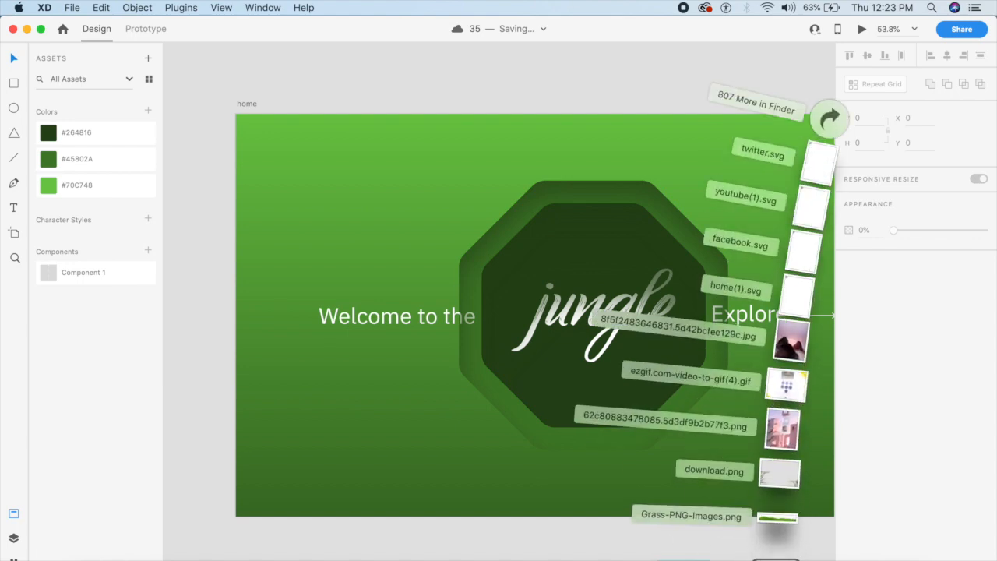
click(830, 118)
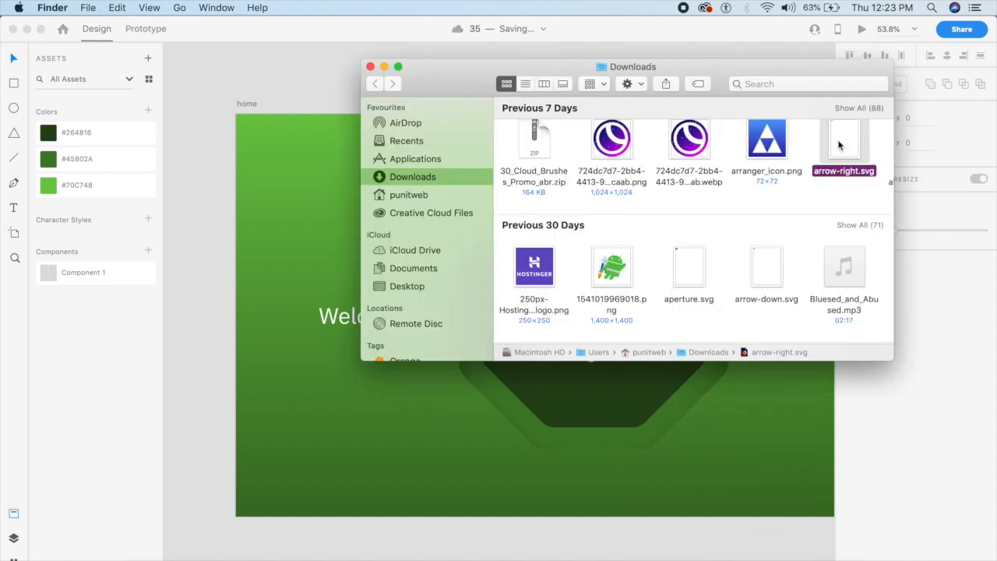
scroll(732, 215, up, 2)
click(842, 134)
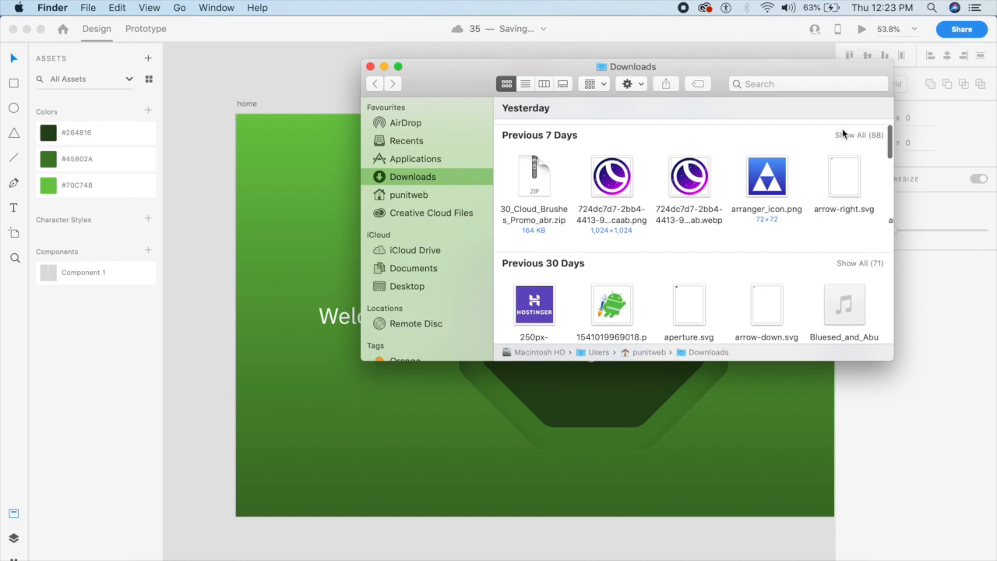
click(848, 135)
scroll(733, 230, down, 3)
scroll(733, 231, down, 10)
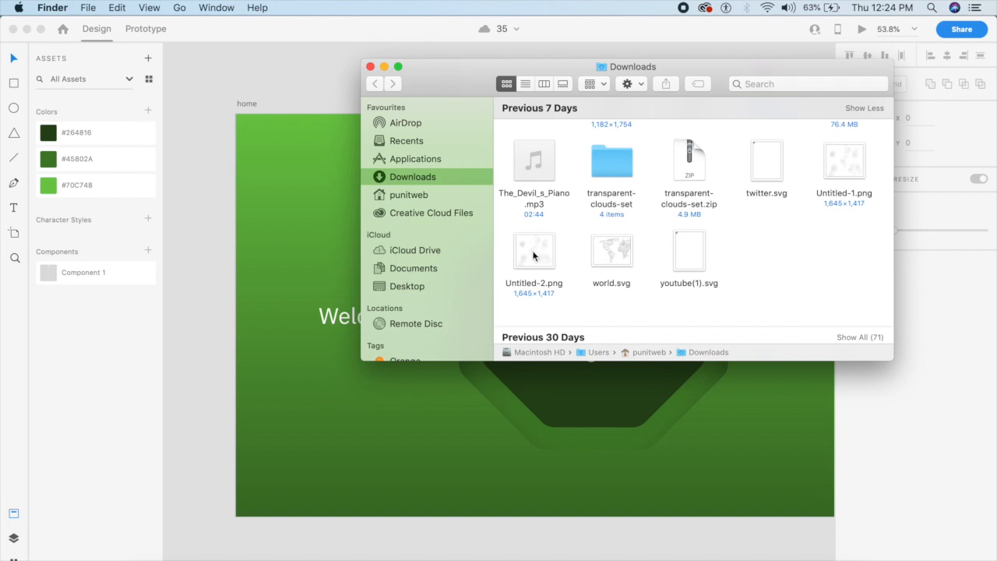
drag(534, 256, 205, 282)
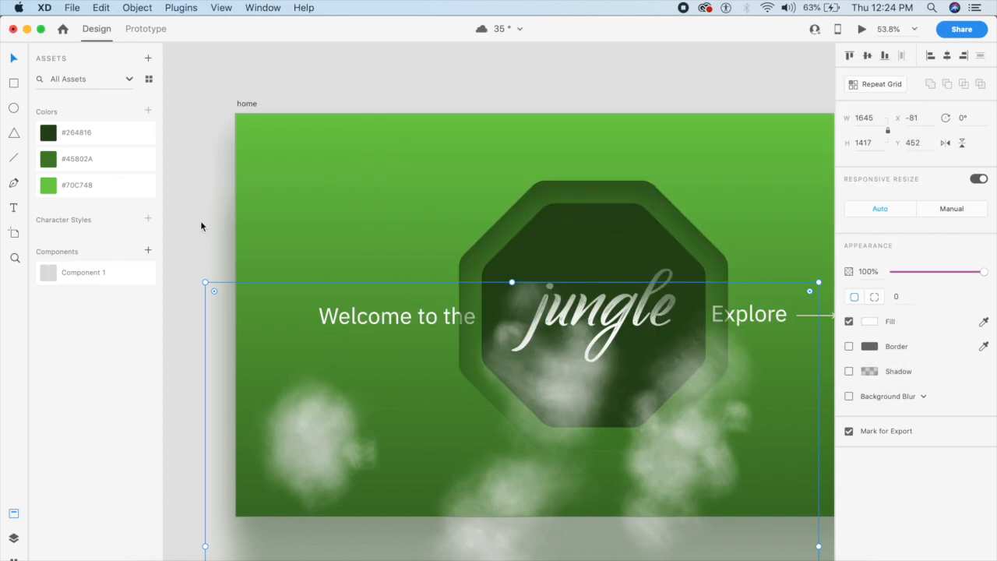
- Try the cloud image at X 130, Y -108 over the home artboard, and delete it
drag(307, 452, 372, 340)
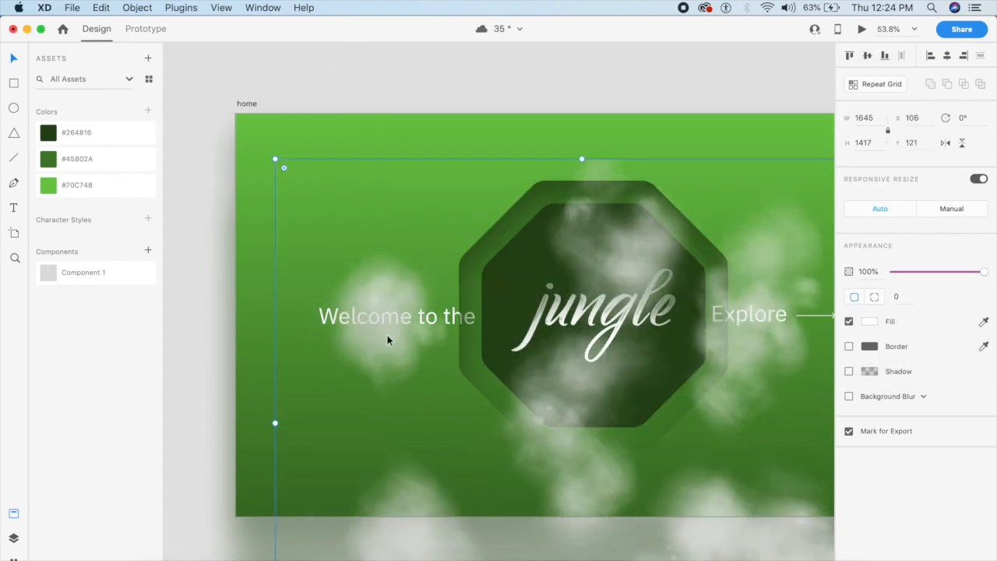
drag(391, 256, 394, 257)
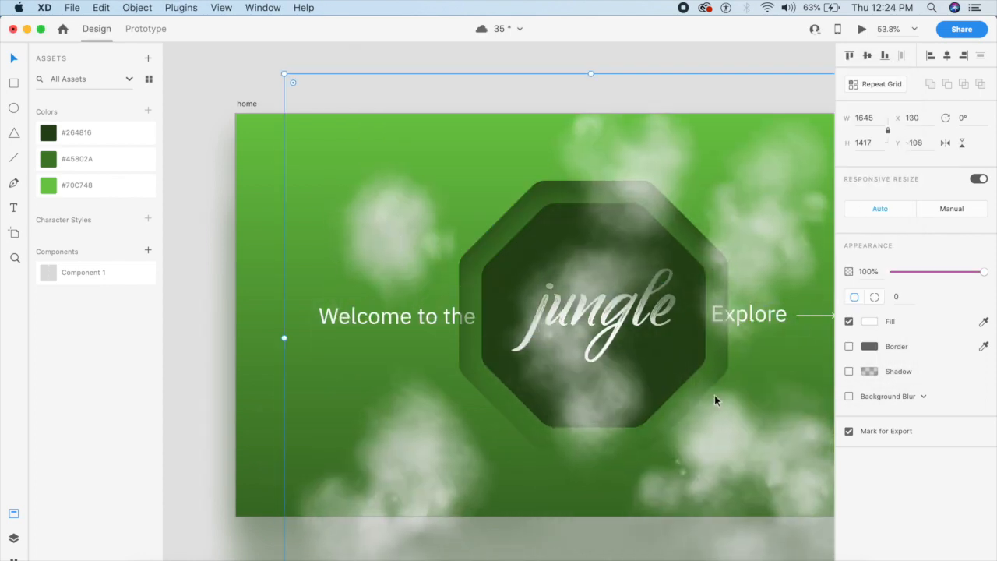
key(BackSpace)
- Switch to Photoshop, save the brush-cloud document Untitled-1.psd with Maximize Compatibility enabled, and return to Adobe XD
click(717, 554)
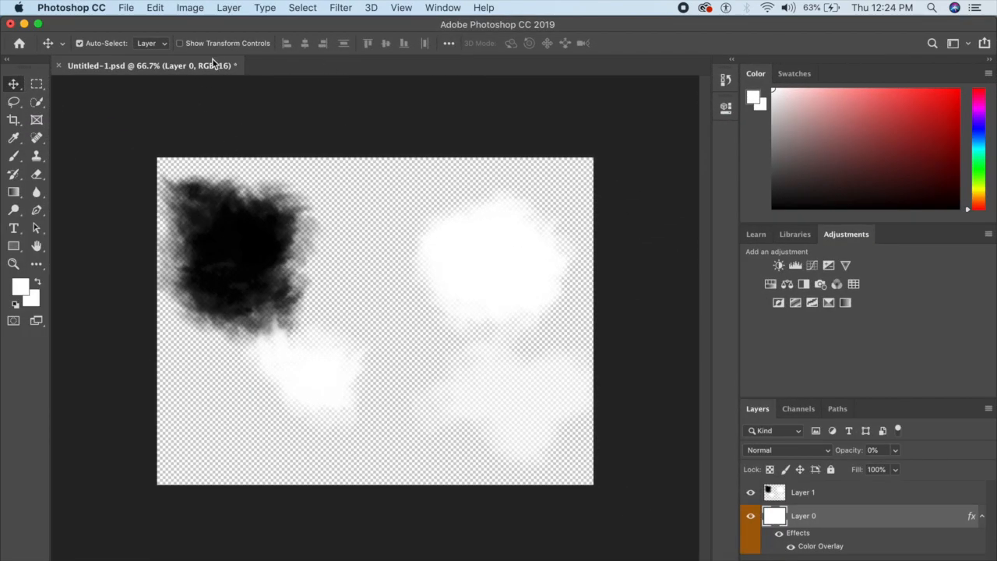
click(129, 7)
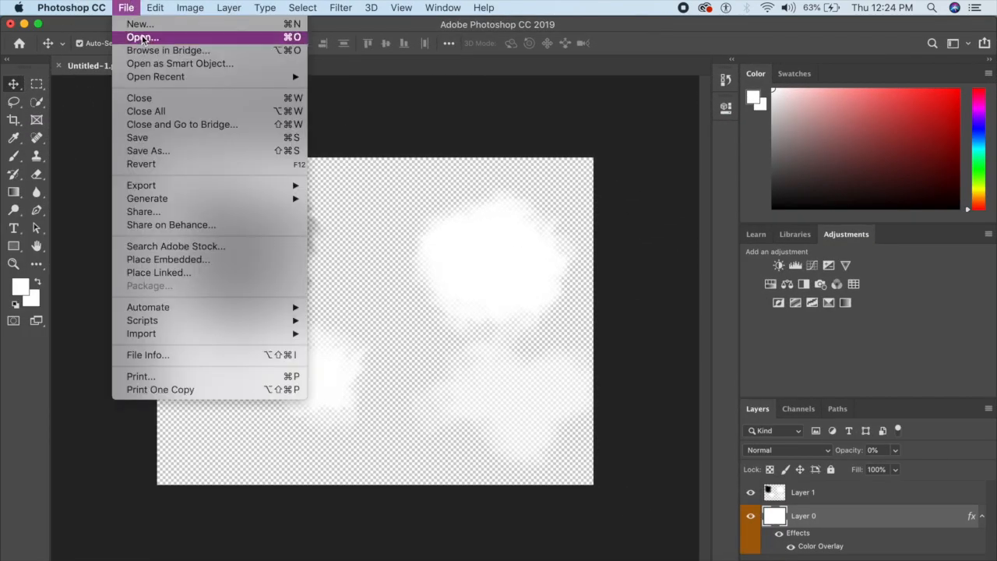
mouse_move(181, 78)
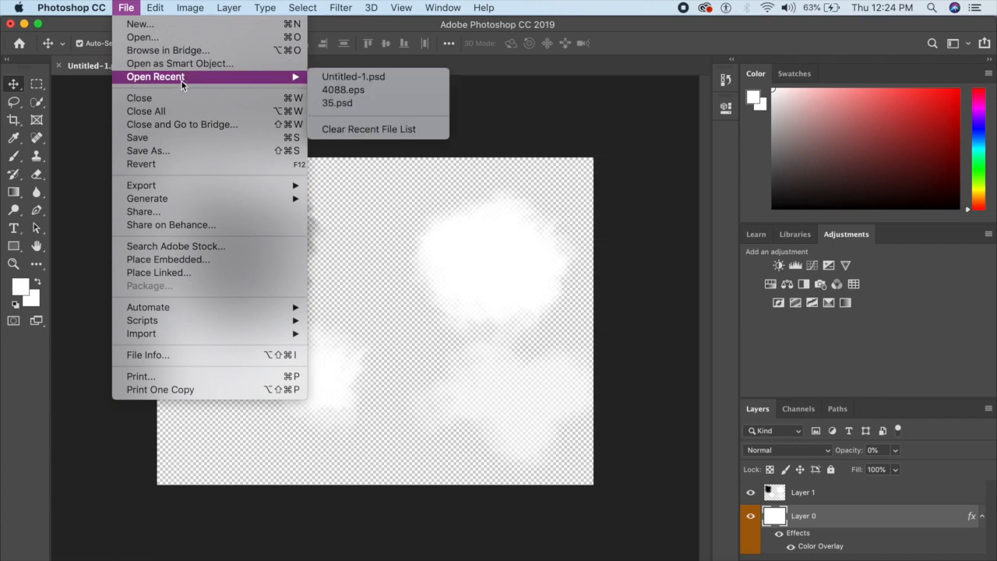
click(370, 102)
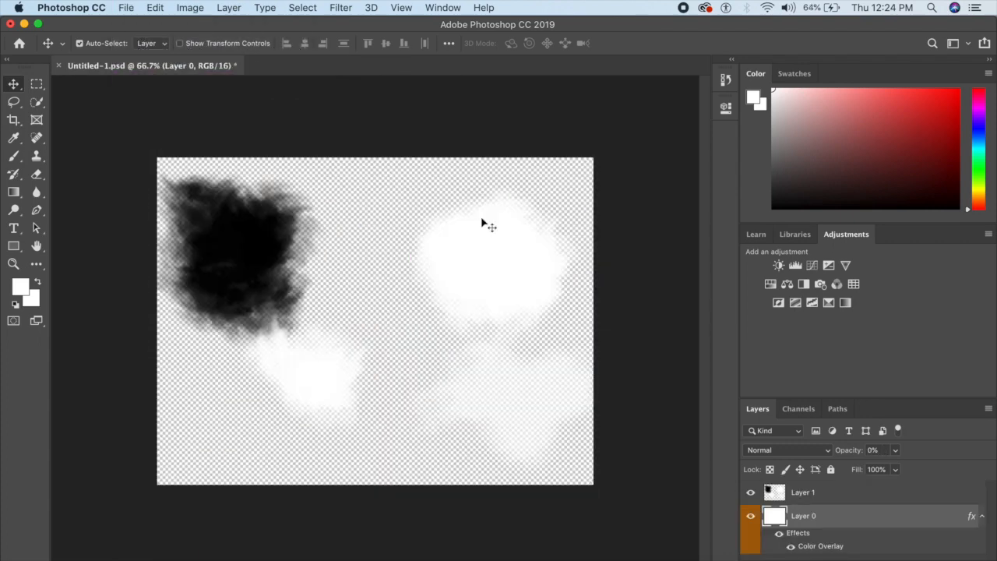
click(271, 130)
key(super+s)
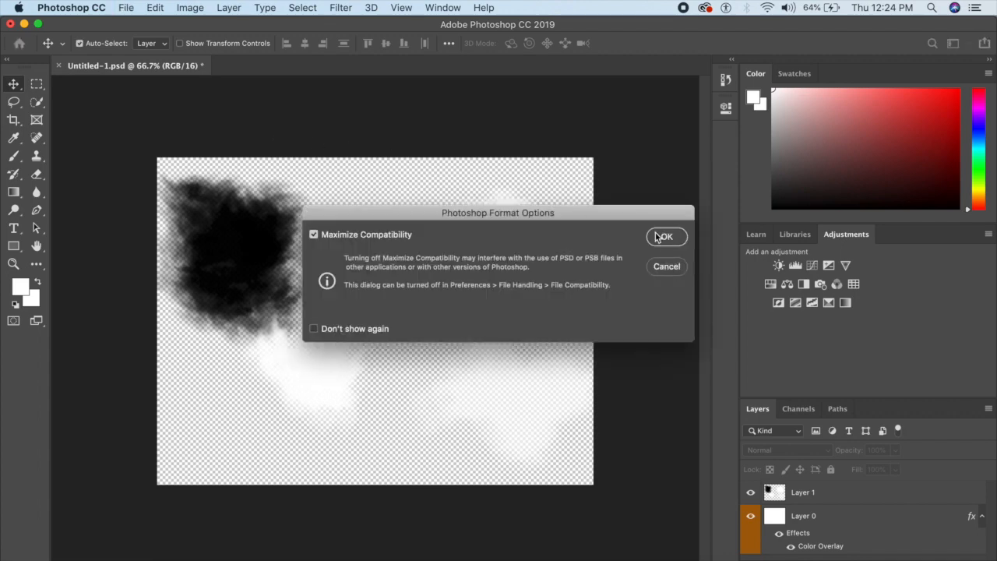
click(666, 238)
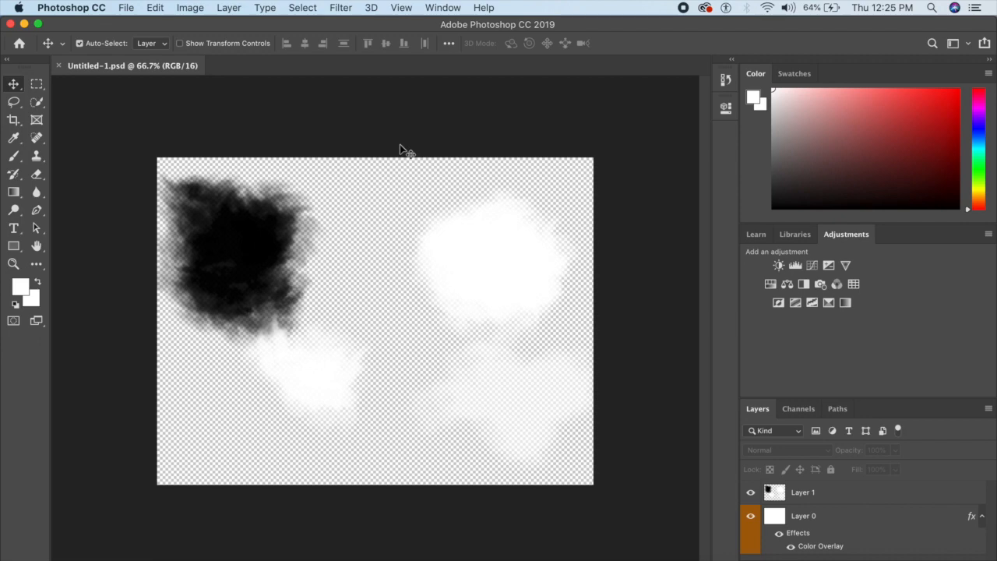
click(25, 24)
drag(842, 227, 263, 226)
- Open Untitled-1.psd from the computer's Creative Cloud Files folder as an XD document, and dismiss the export notice
click(72, 8)
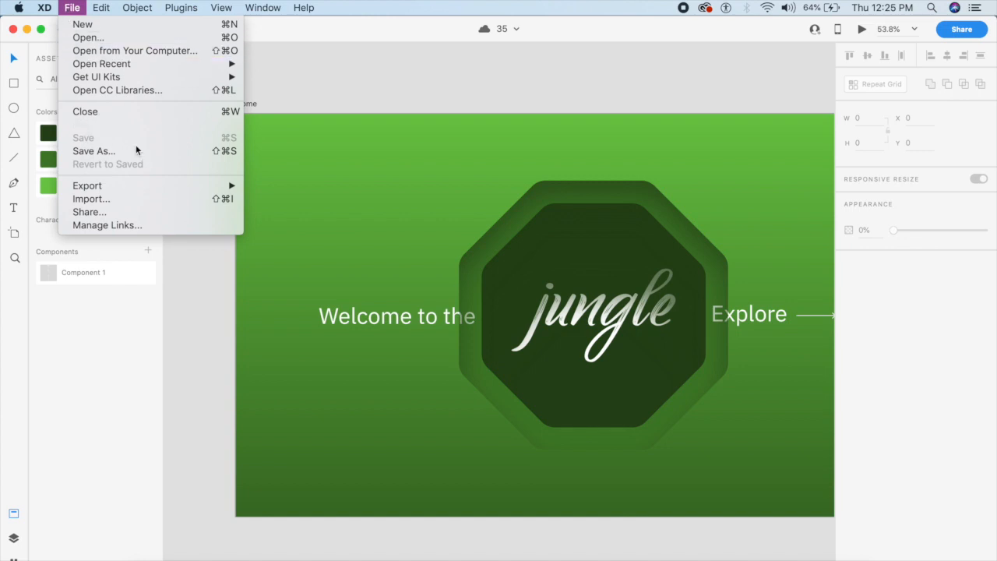
click(131, 38)
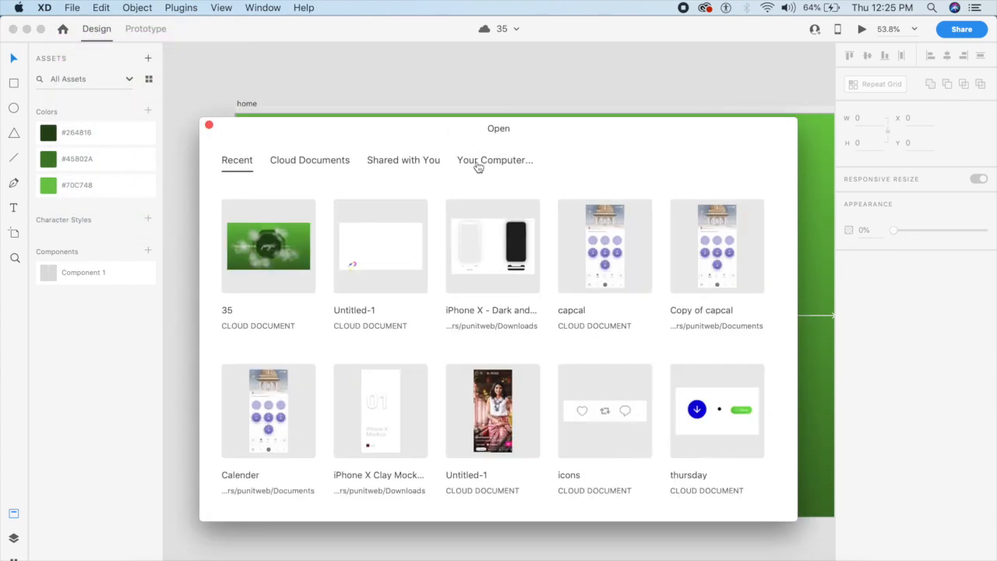
click(476, 161)
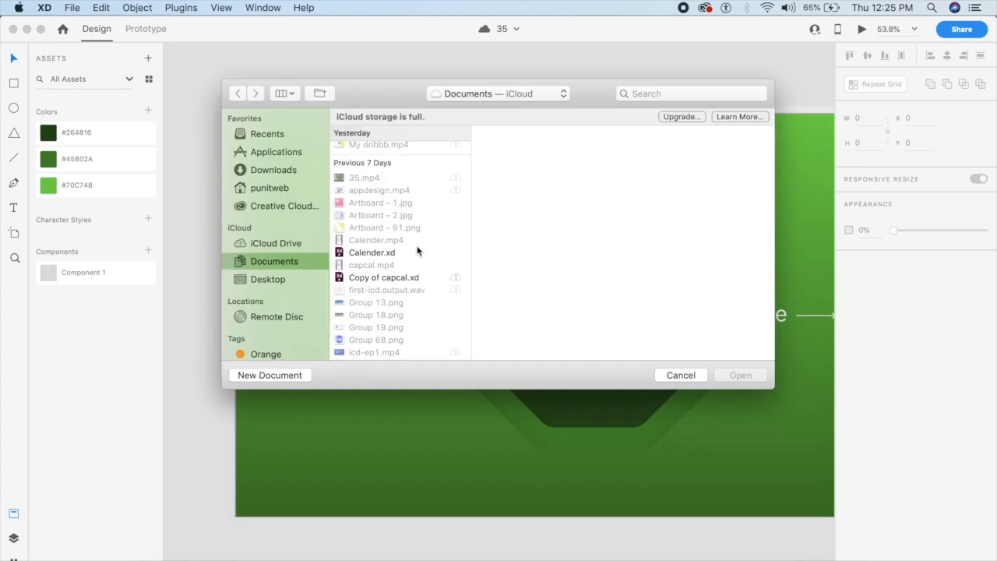
click(282, 206)
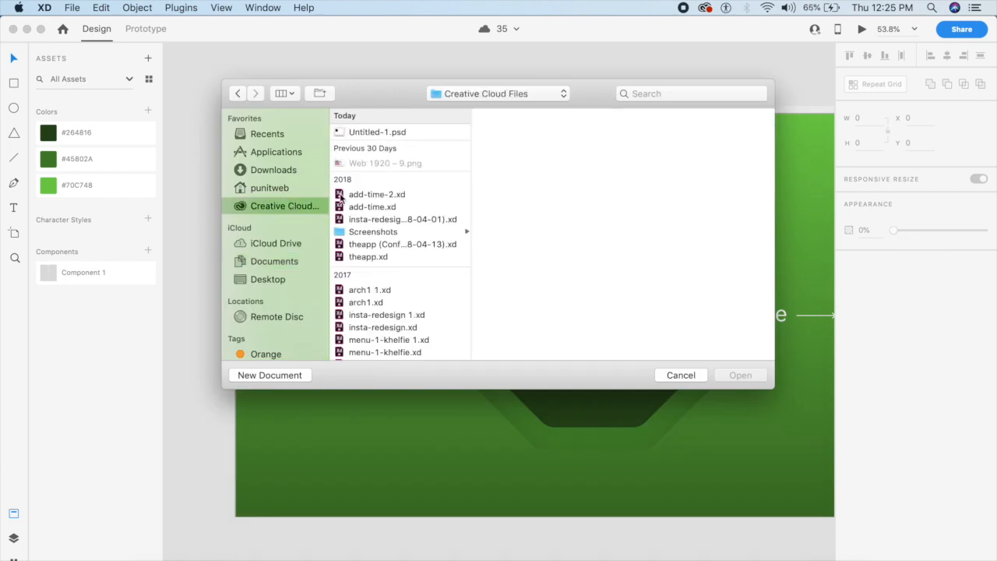
click(377, 133)
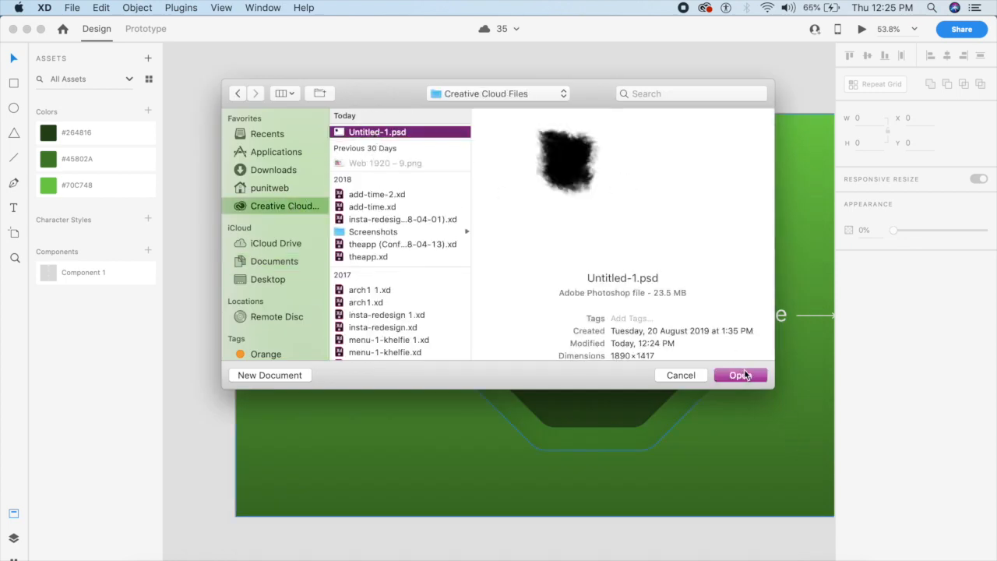
click(740, 375)
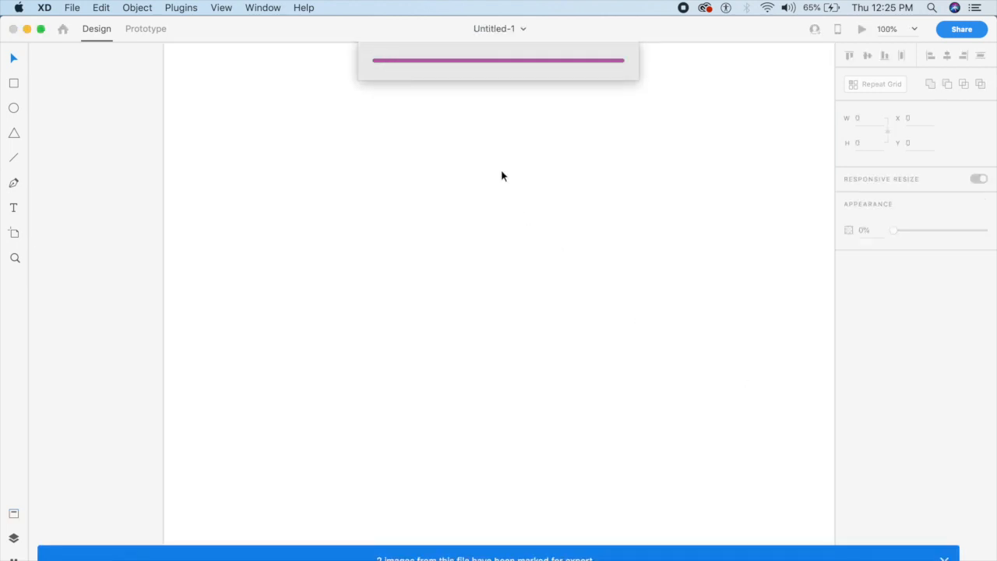
click(944, 558)
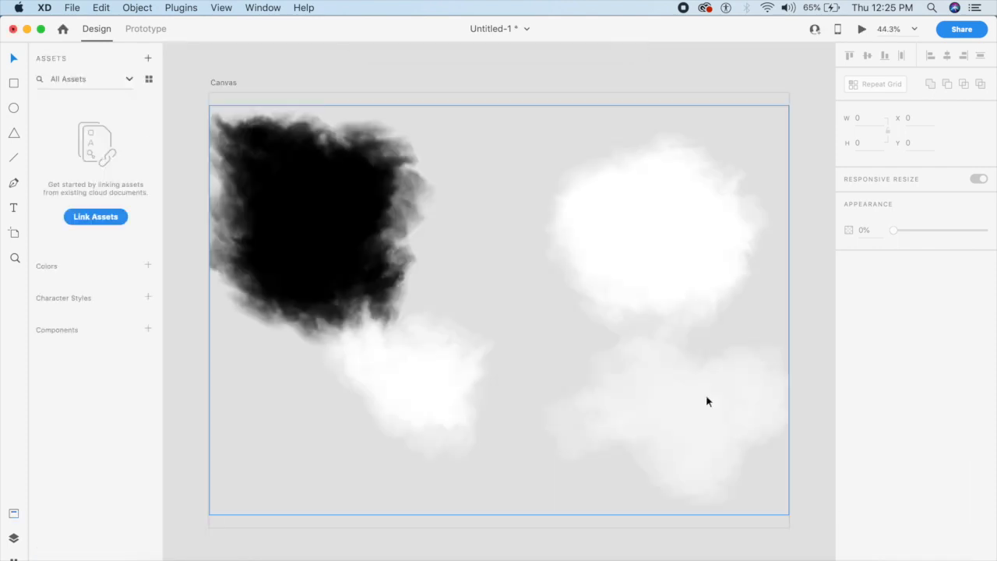
- Copy Layer 1 with the black and white clouds from the Untitled-1 document, and close that document without saving
click(374, 280)
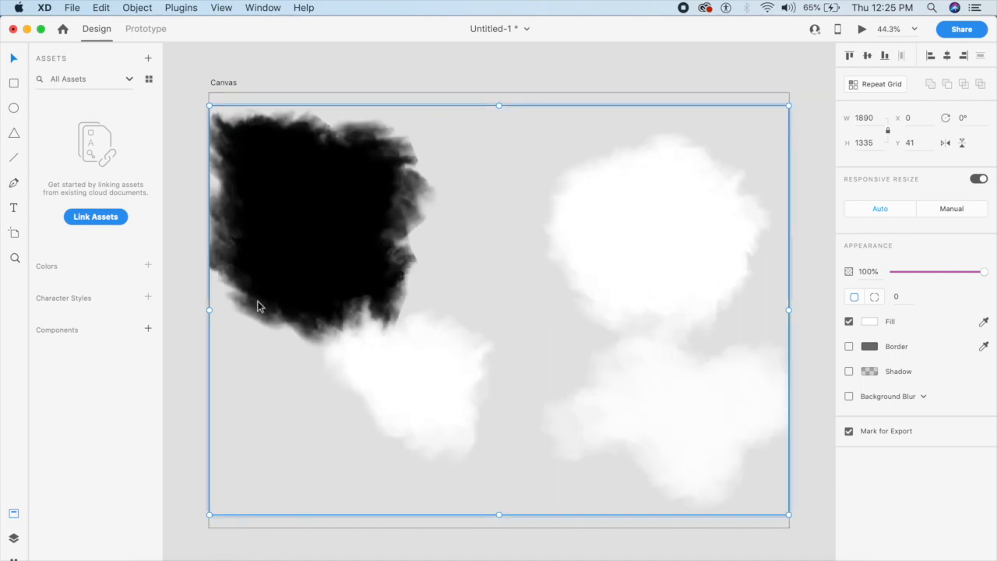
click(14, 537)
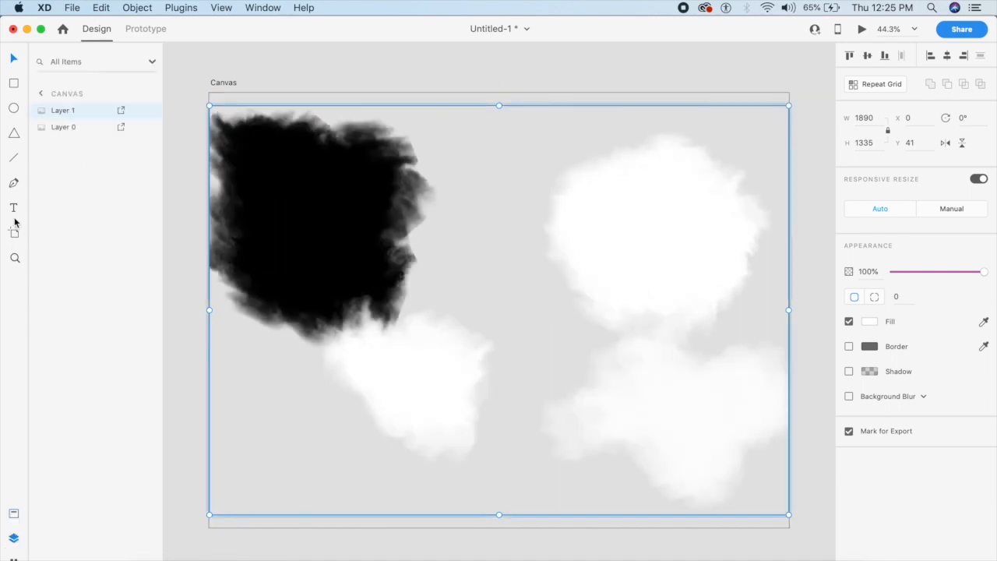
click(390, 57)
click(337, 201)
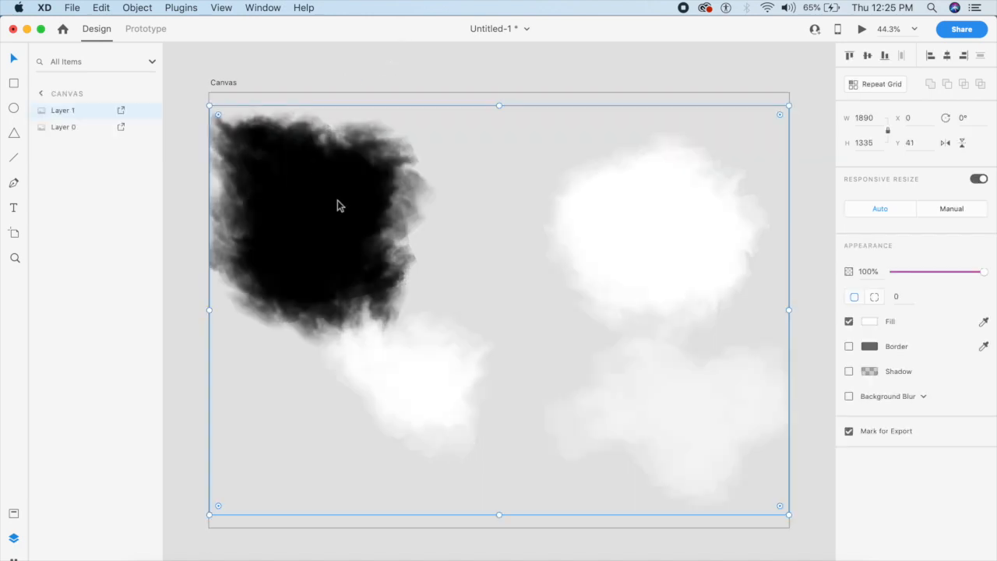
key(super+c)
click(13, 29)
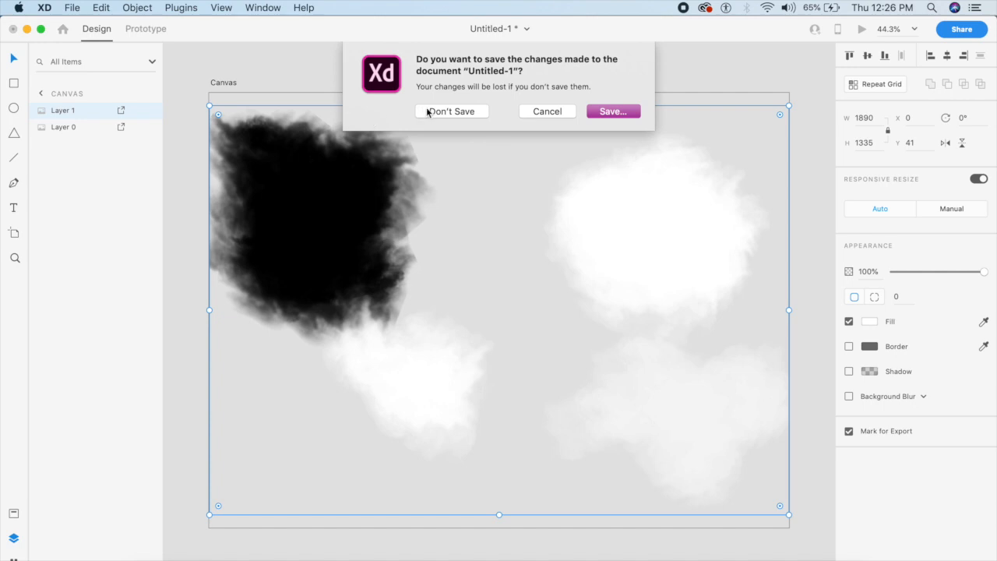
click(451, 111)
- Try the copied cloud layer on the home artboard, and undo the changes
key(super+v)
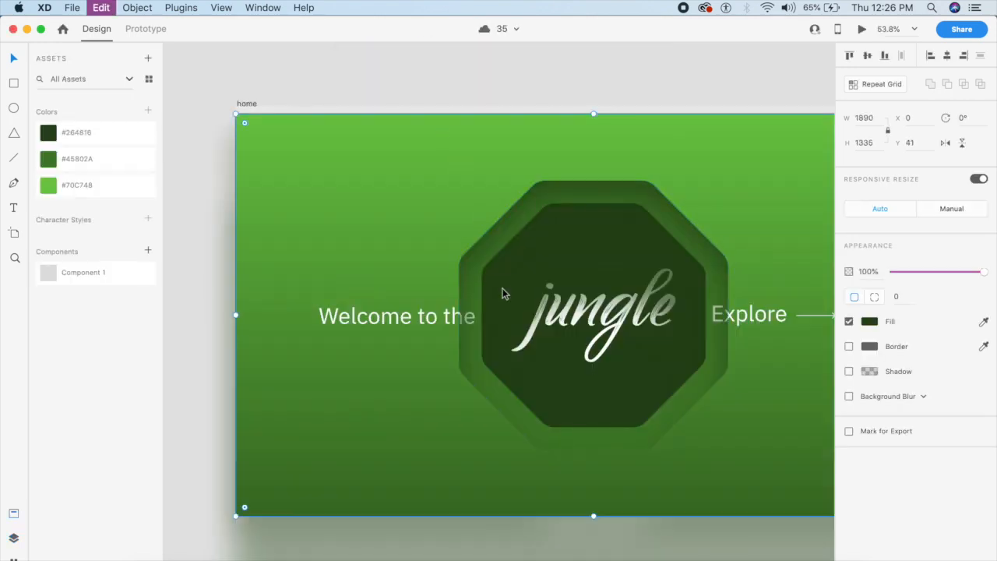
scroll(667, 332, down, 5)
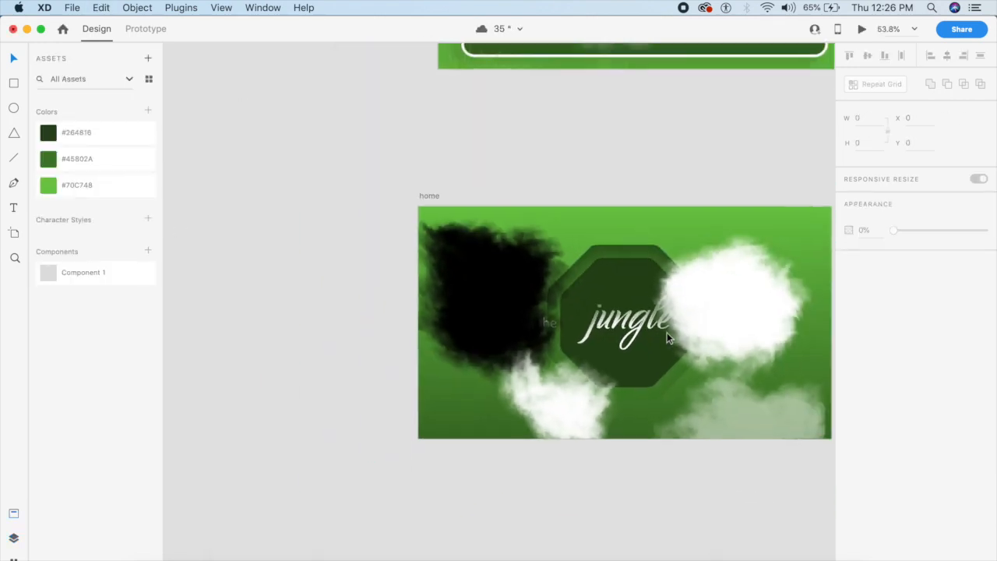
click(615, 323)
key(BackSpace)
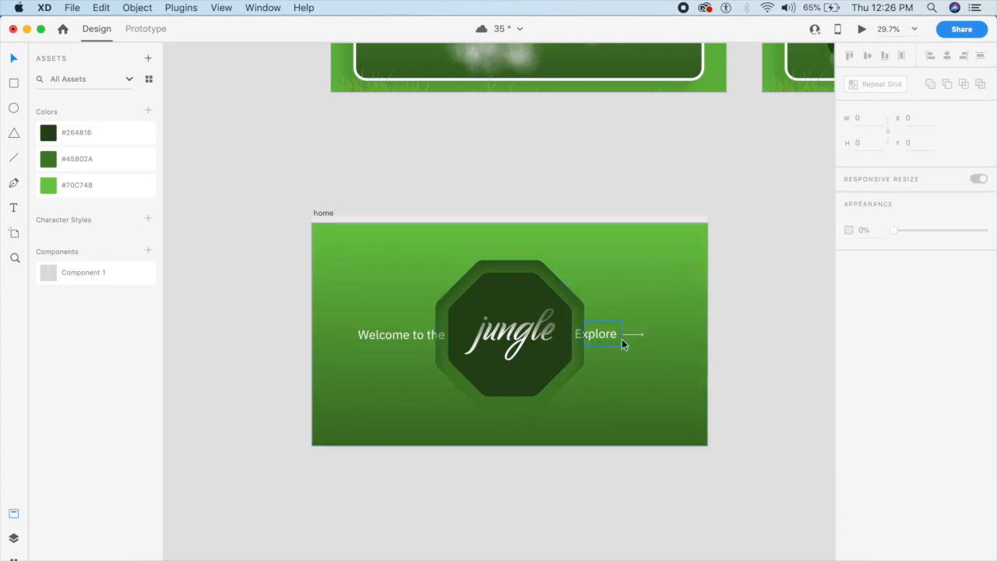
key(super+z)
key(super+z)
key(super+z)
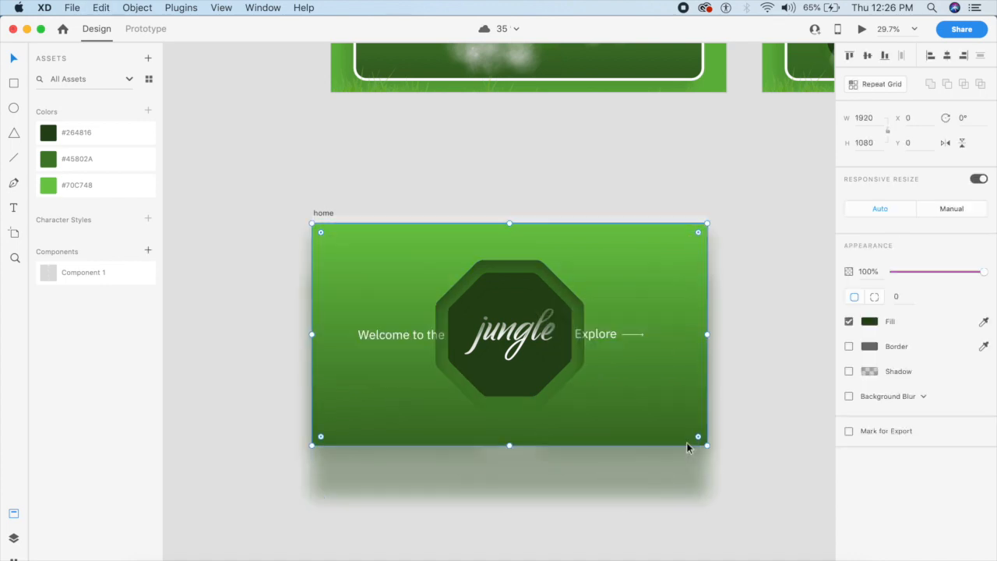
click(727, 389)
click(625, 162)
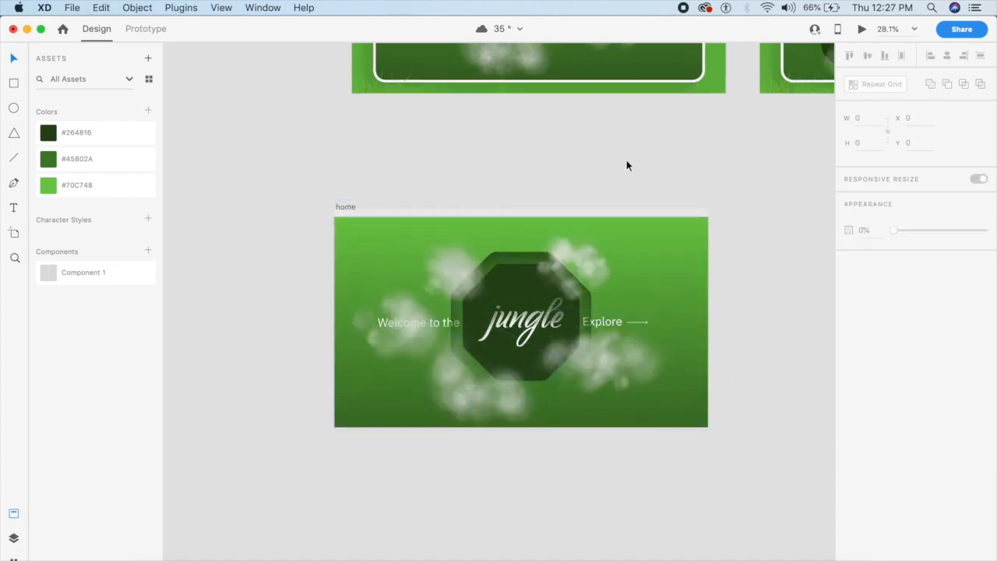
scroll(627, 161, up, 5)
scroll(627, 164, down, 5)
scroll(627, 164, left, 2)
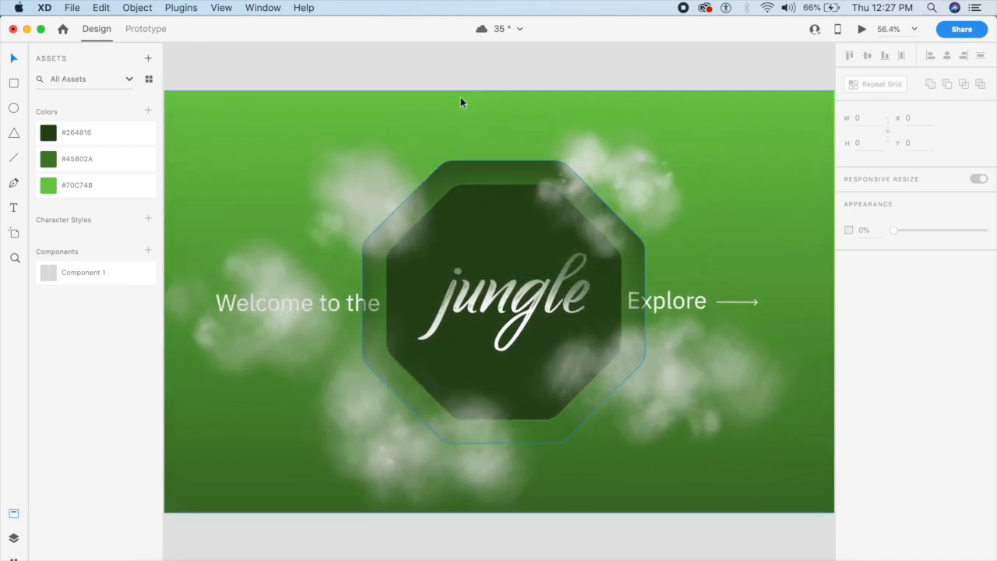
click(462, 100)
click(468, 72)
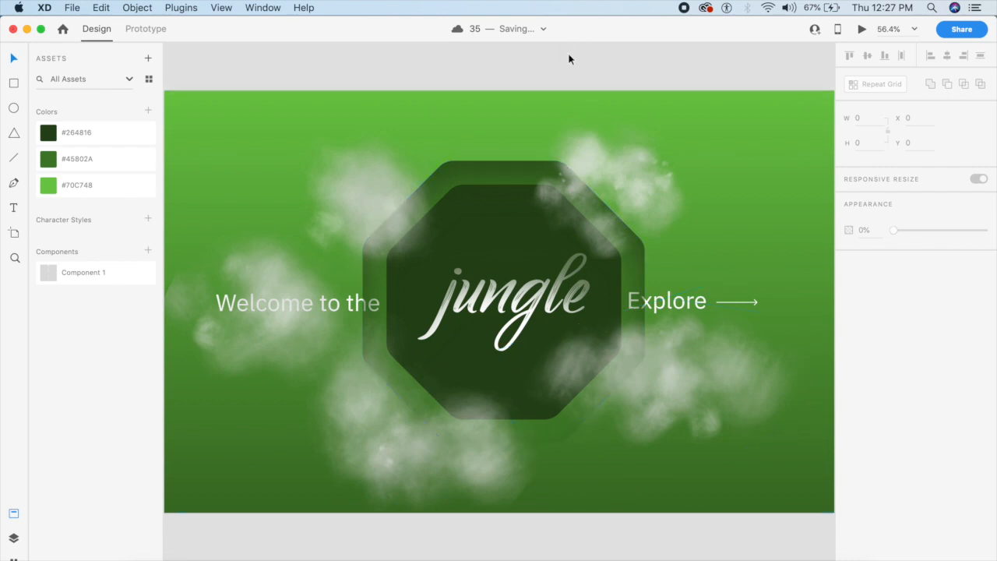
- On the home – 1 artboard, spread the cloud groups away from the octagon, two toward the upper edge and the others toward the lower edge
scroll(569, 59, down, 3)
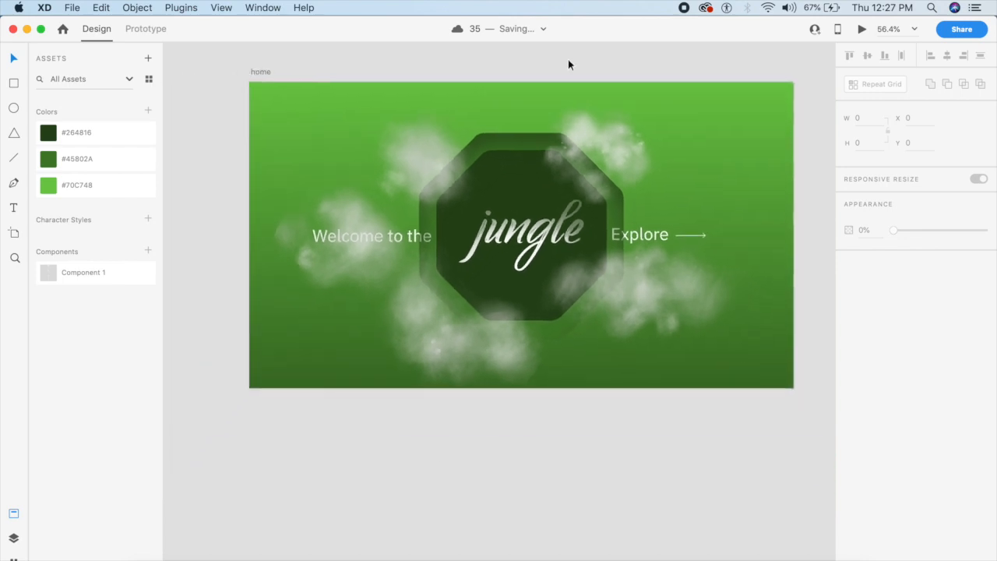
scroll(570, 59, up, 1)
scroll(570, 64, up, 2)
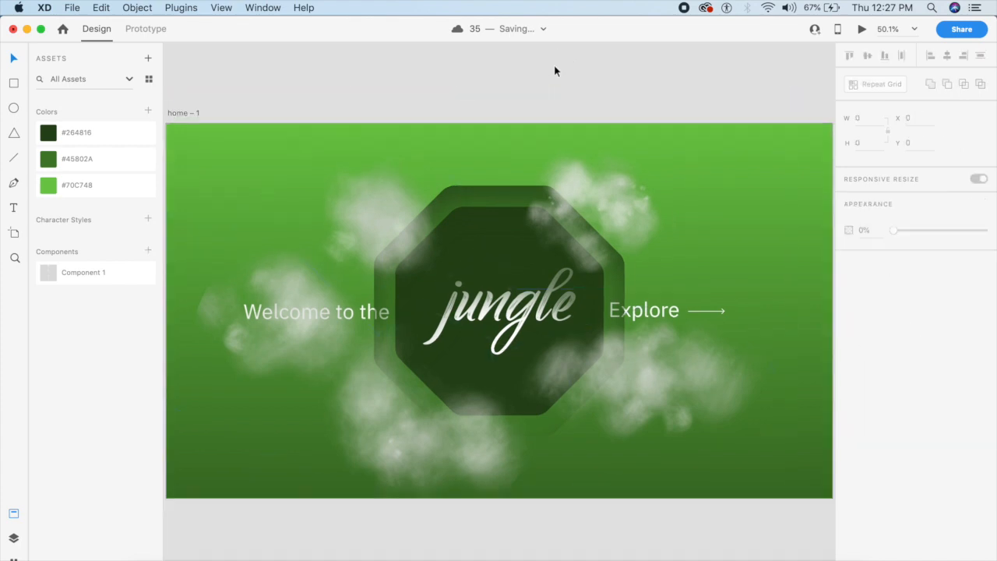
scroll(590, 82, down, 2)
drag(606, 197, 717, 134)
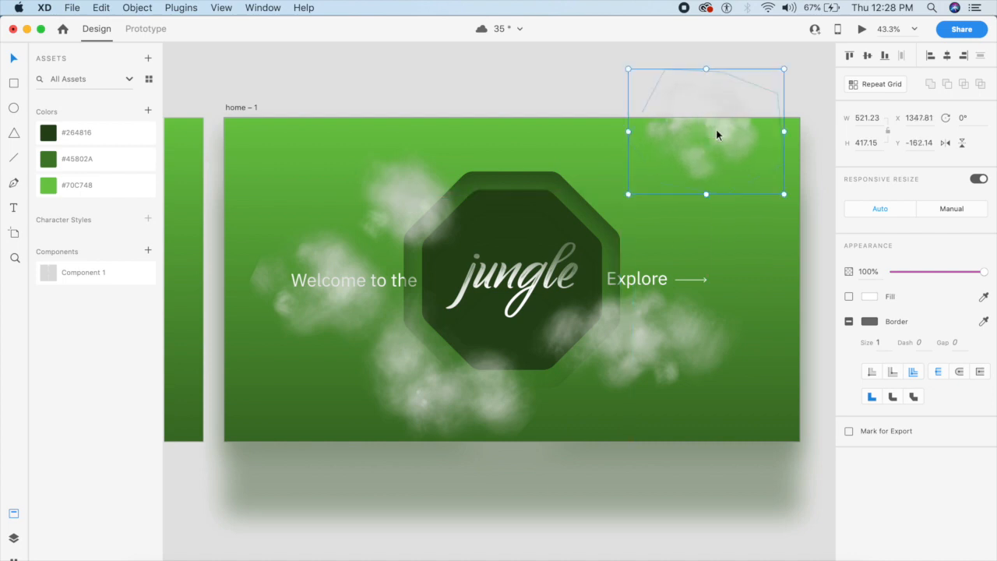
drag(422, 178, 522, 99)
drag(663, 379, 812, 434)
drag(775, 387, 790, 394)
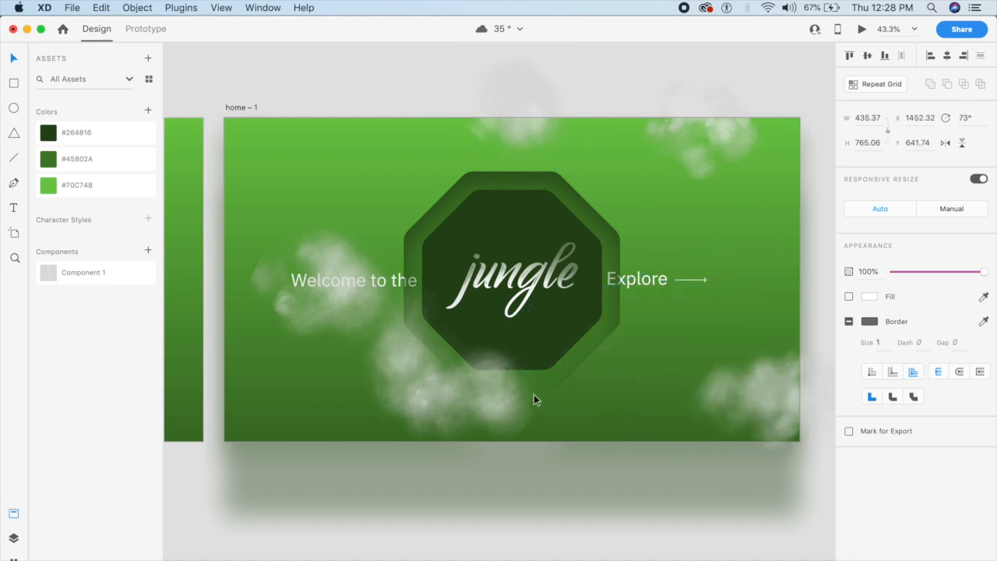
drag(504, 401, 525, 500)
click(608, 81)
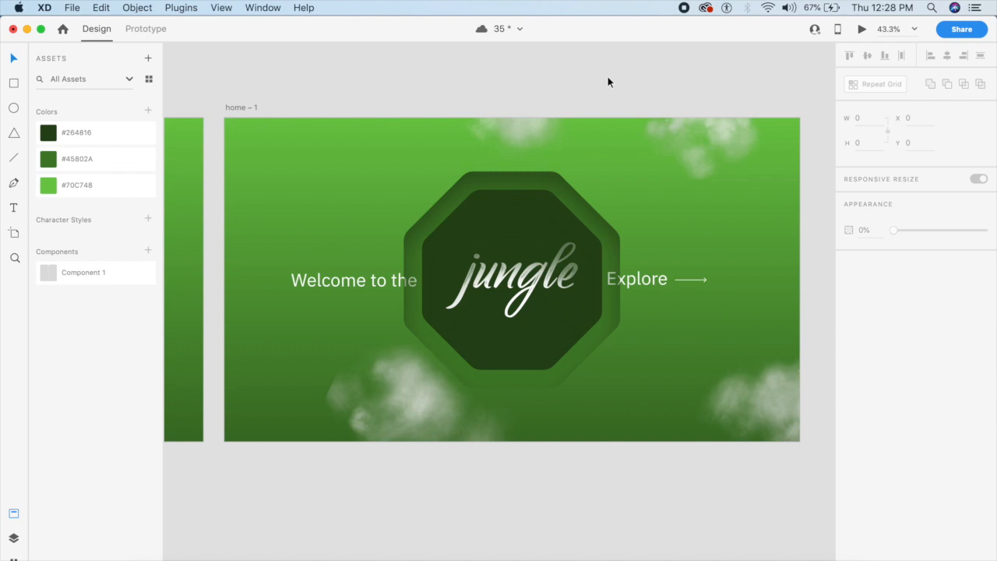
- Enlarge Polygon 43 inside Subtraction 5 to about 1967 × 1966 so its octagonal cut-out extends beyond the artboard
click(641, 243)
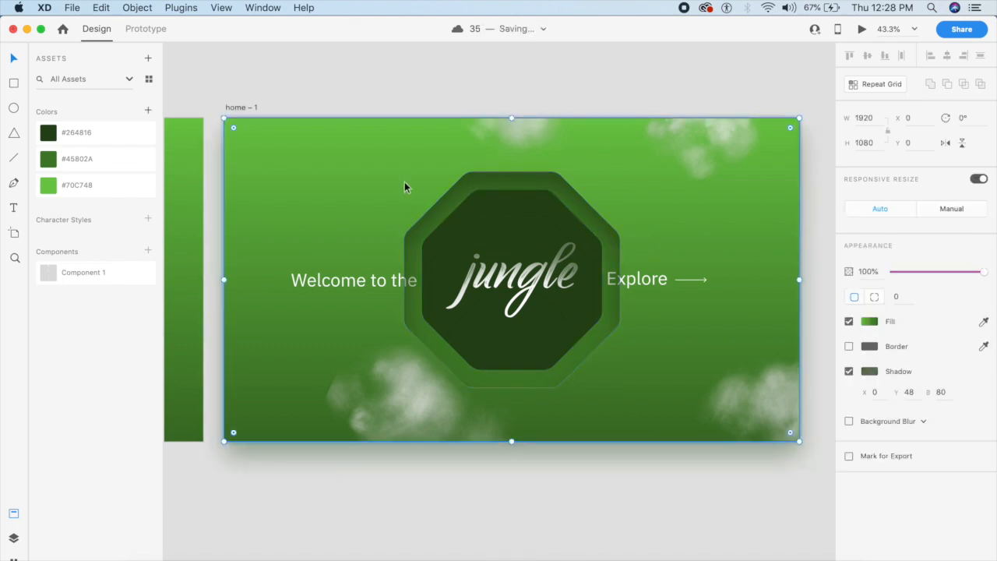
click(13, 537)
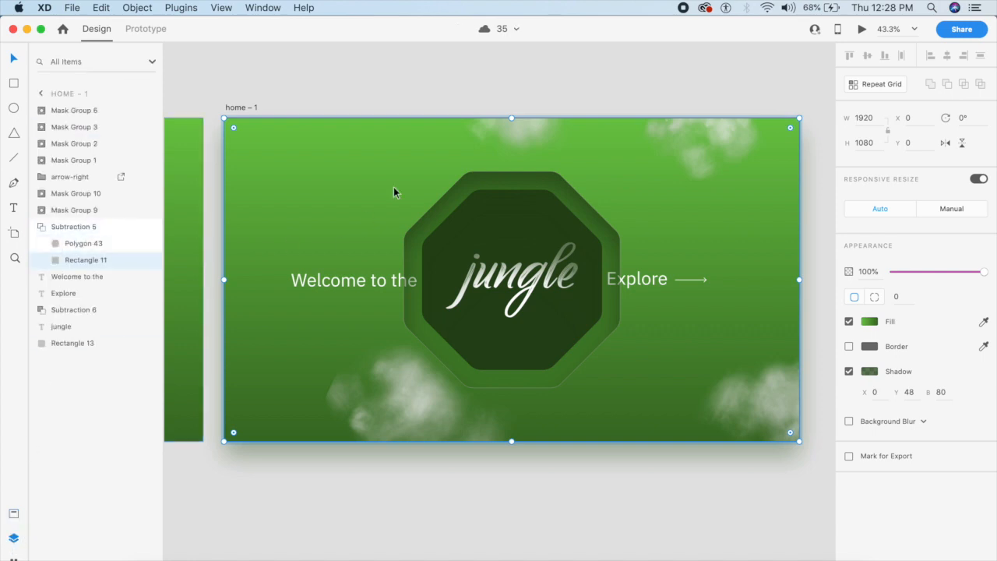
click(53, 247)
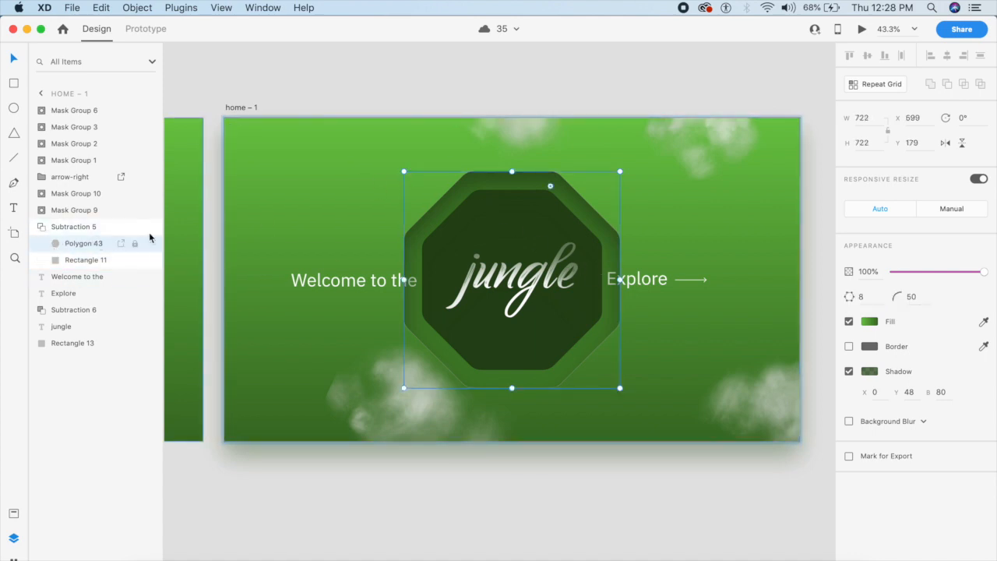
drag(405, 172, 303, 130)
key(super+z)
click(404, 280)
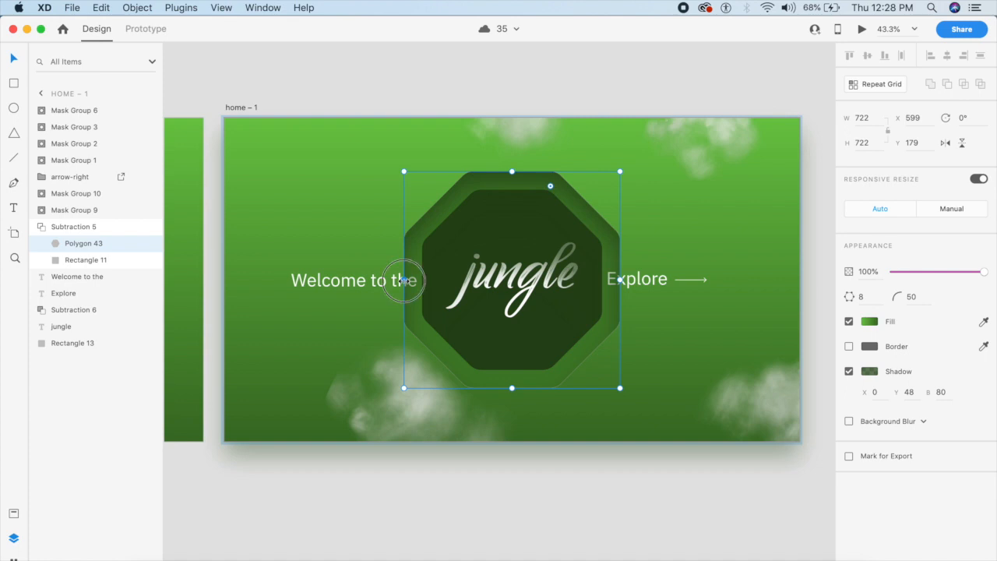
drag(404, 280, 266, 275)
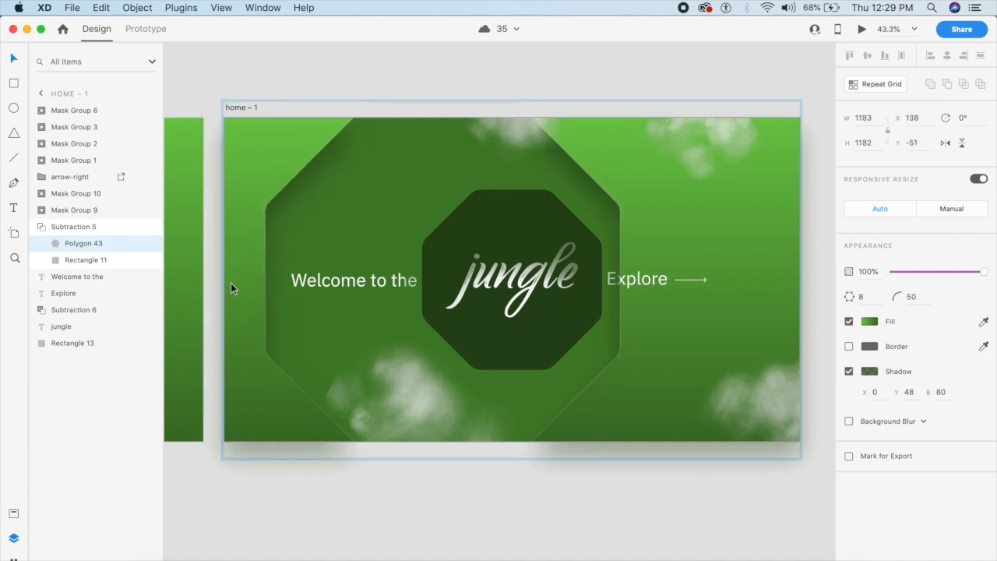
scroll(664, 282, right, 3)
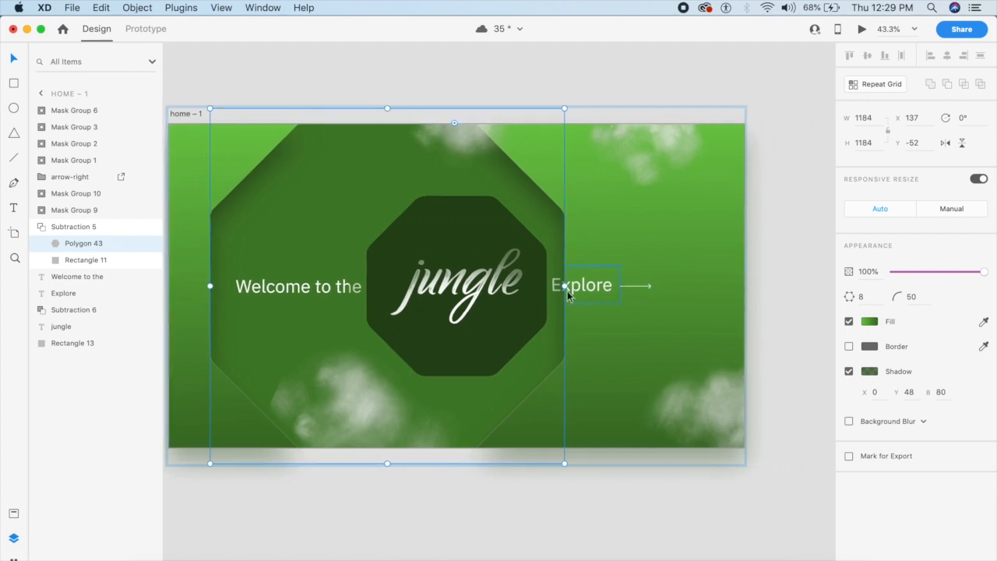
drag(566, 286, 802, 288)
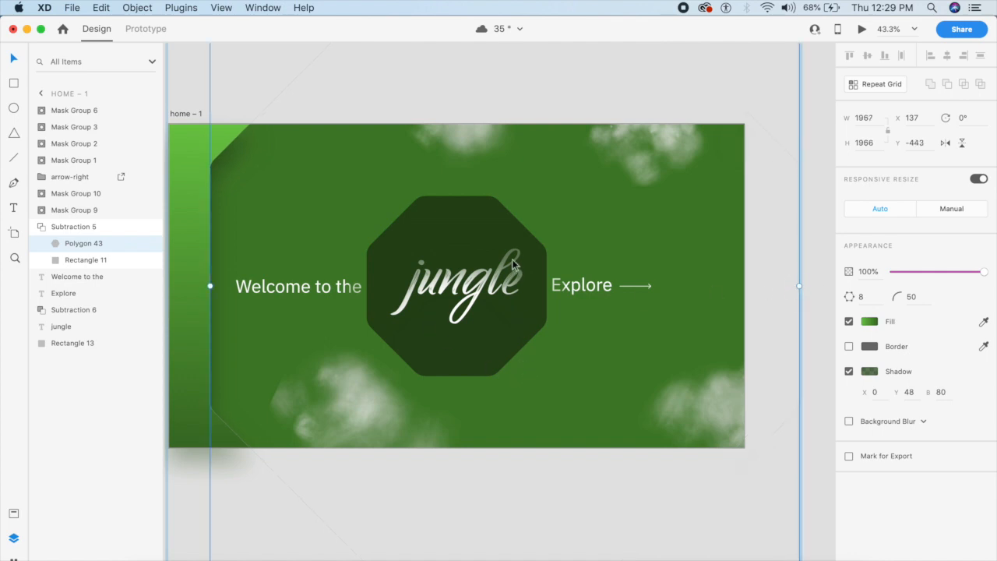
click(192, 71)
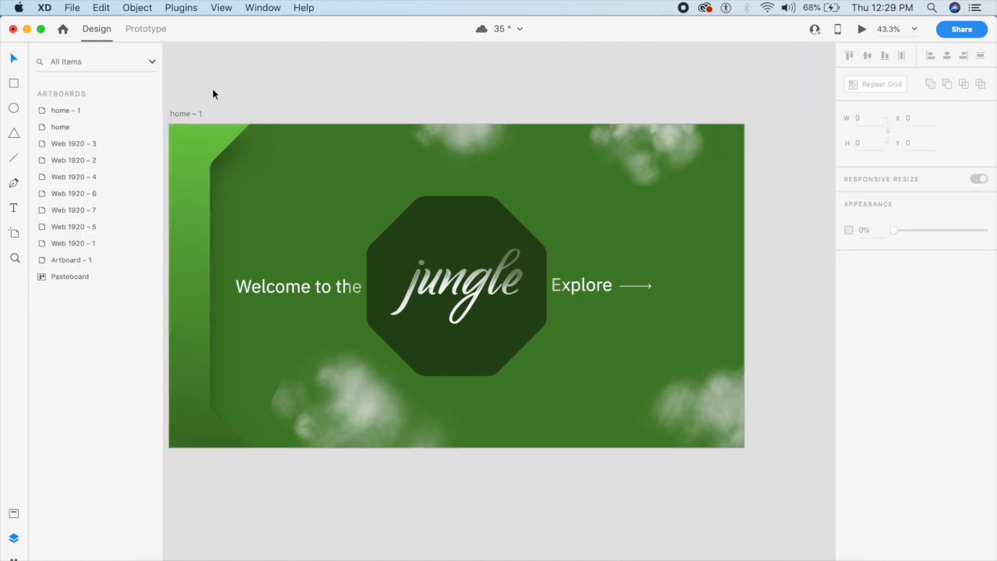
- Enlarge Polygon 44 inside Subtraction 6 to about 2079 × 2079 so the inner octagonal cut-out covers nearly the whole artboard
click(346, 184)
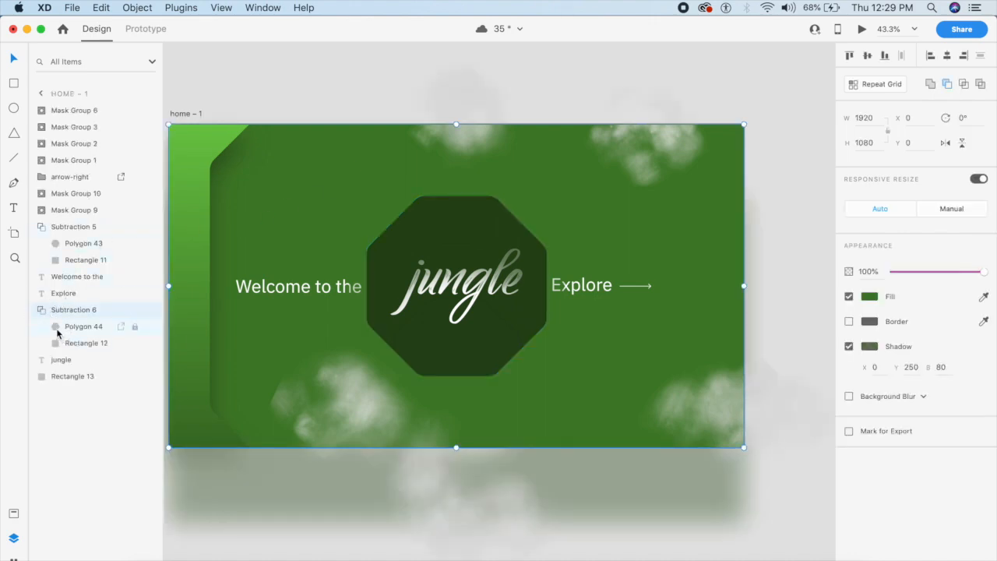
click(56, 333)
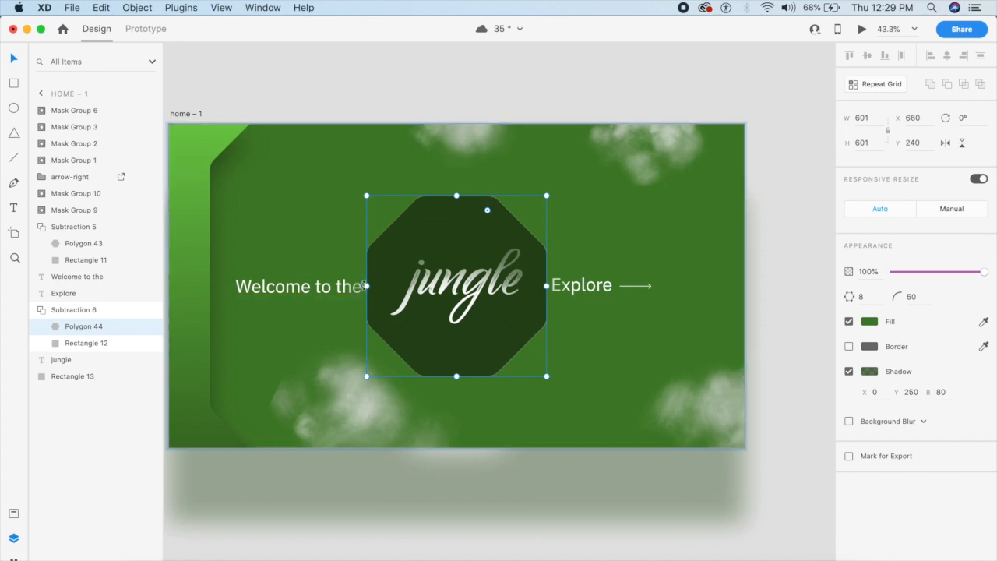
drag(366, 286, 178, 238)
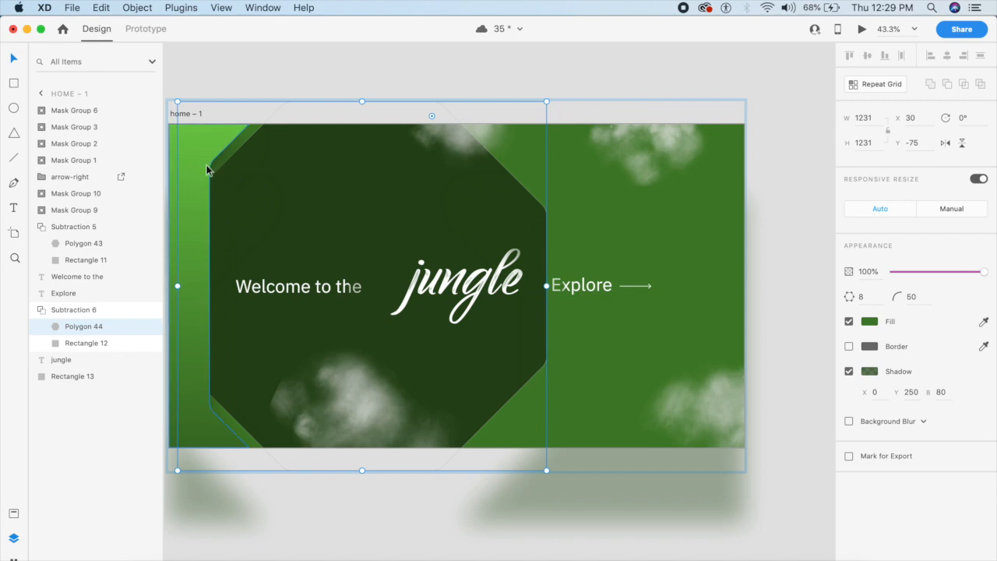
drag(545, 286, 818, 284)
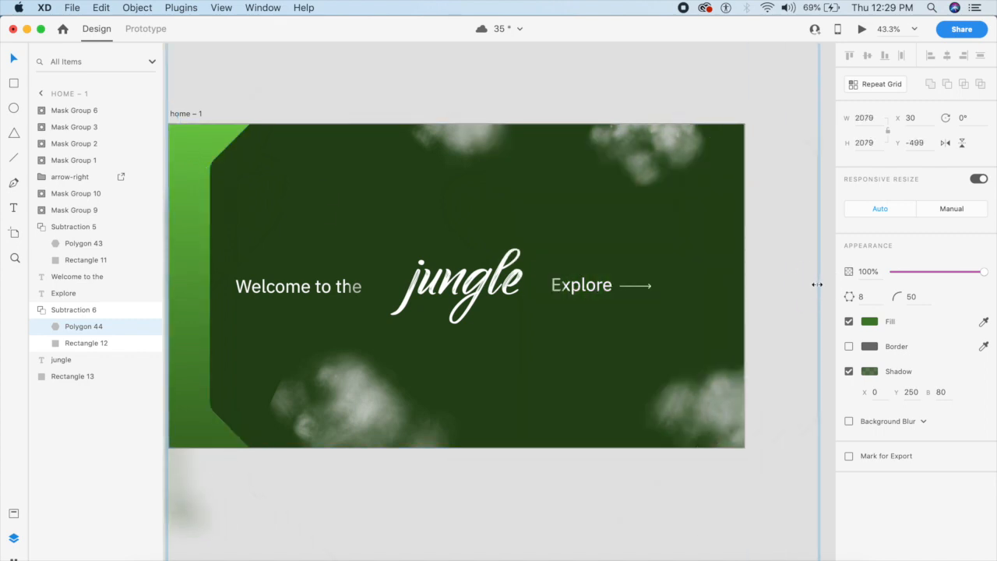
click(779, 470)
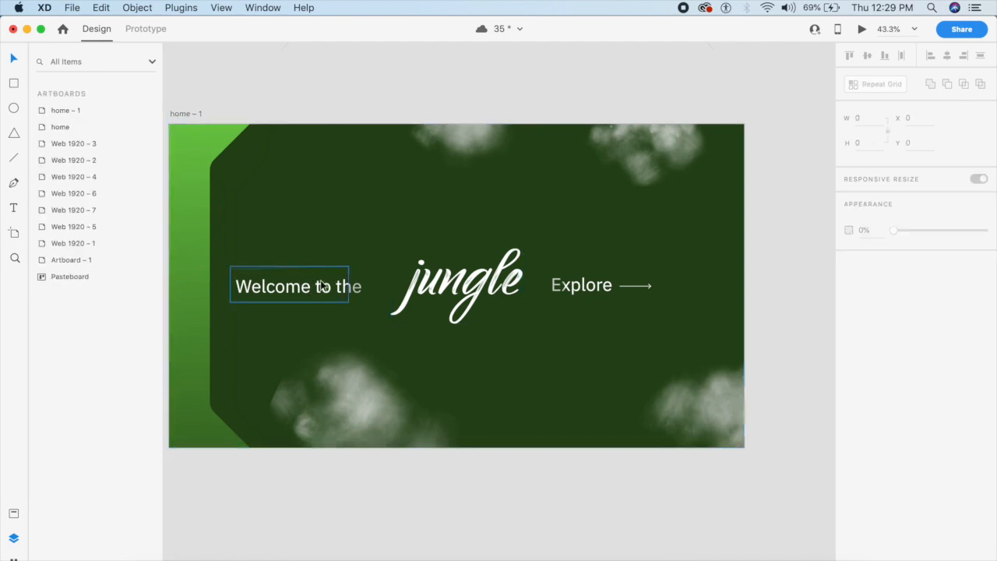
click(358, 290)
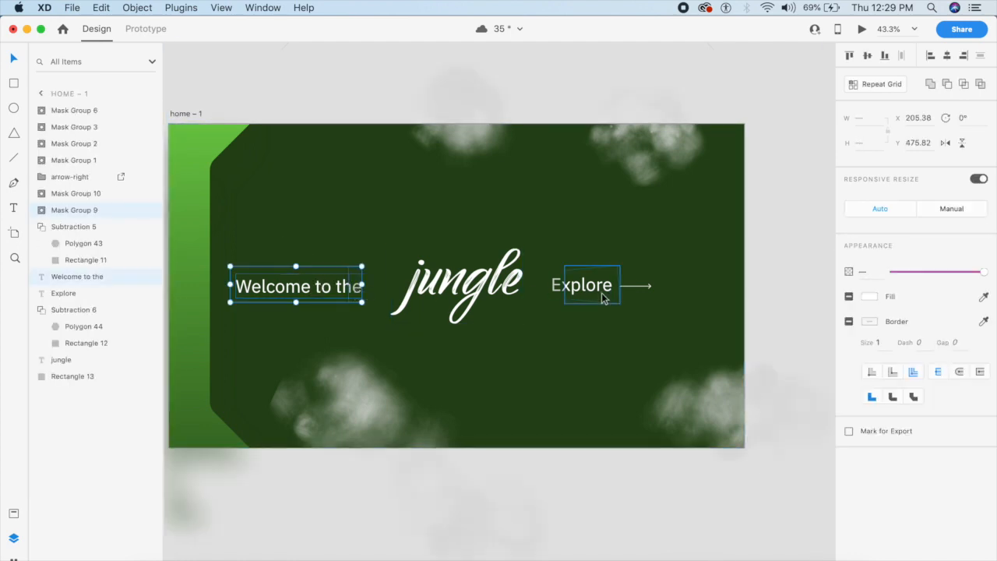
shift+click(561, 291)
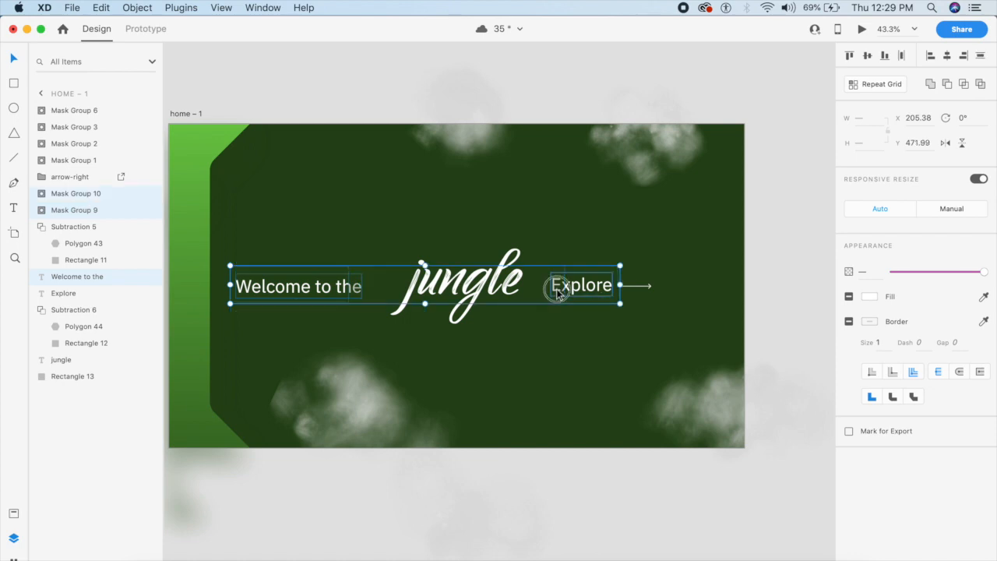
shift+click(639, 287)
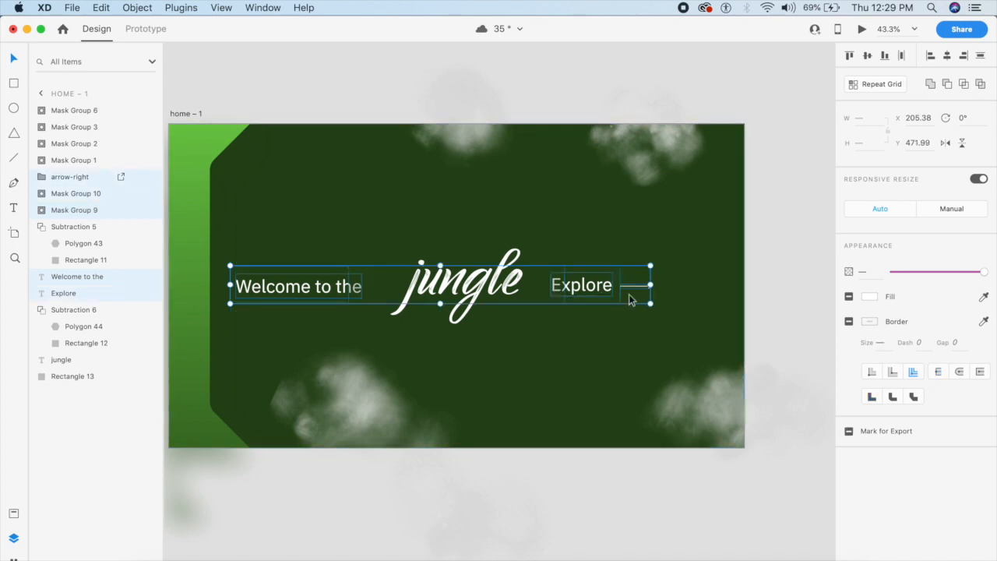
click(352, 319)
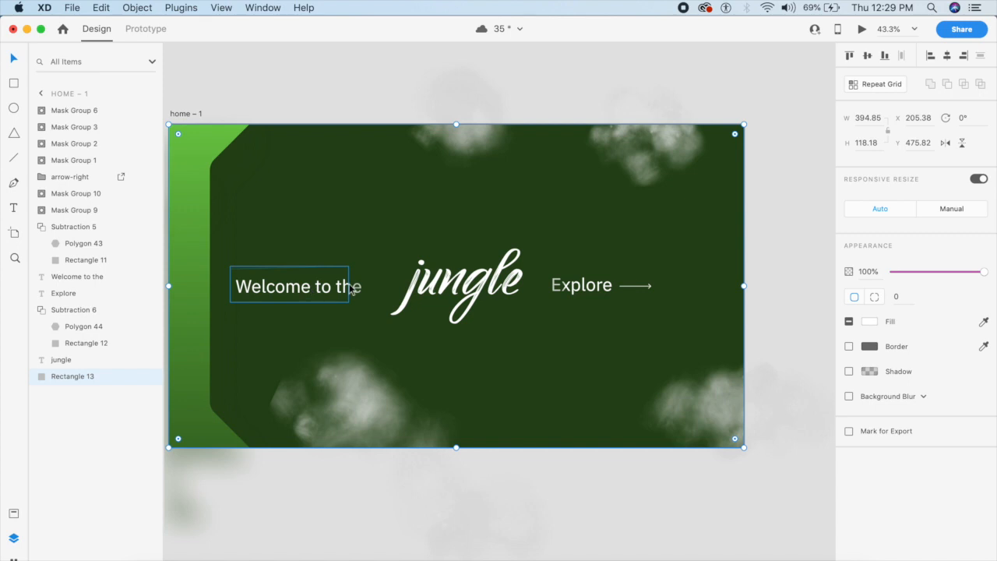
- Move the "Welcome to the" text and its mask group past the artboard's left edge to X about -350, save the document, and hide both
click(352, 286)
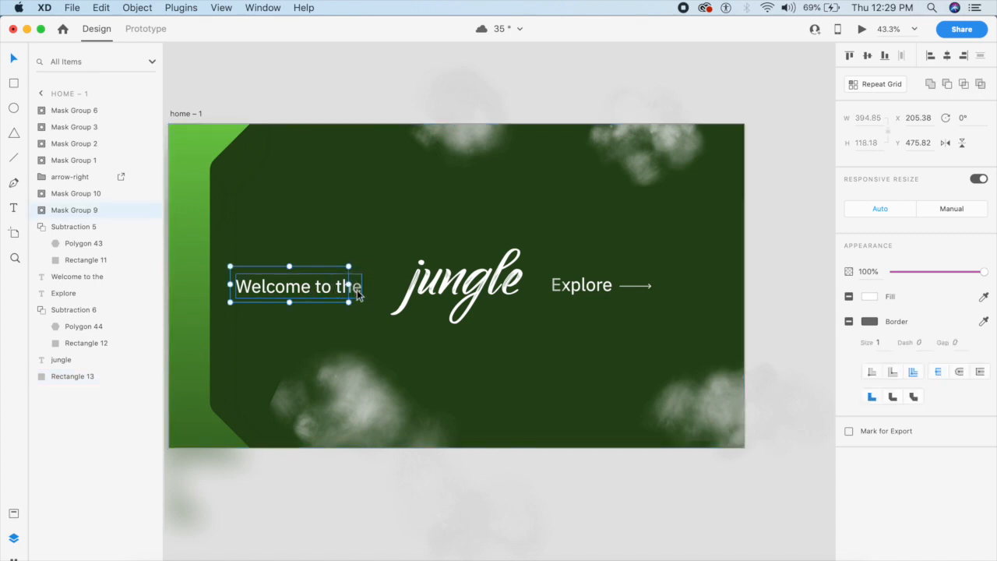
scroll(360, 289, left, 3)
drag(362, 282, 181, 275)
key(super+z)
drag(343, 276, 217, 273)
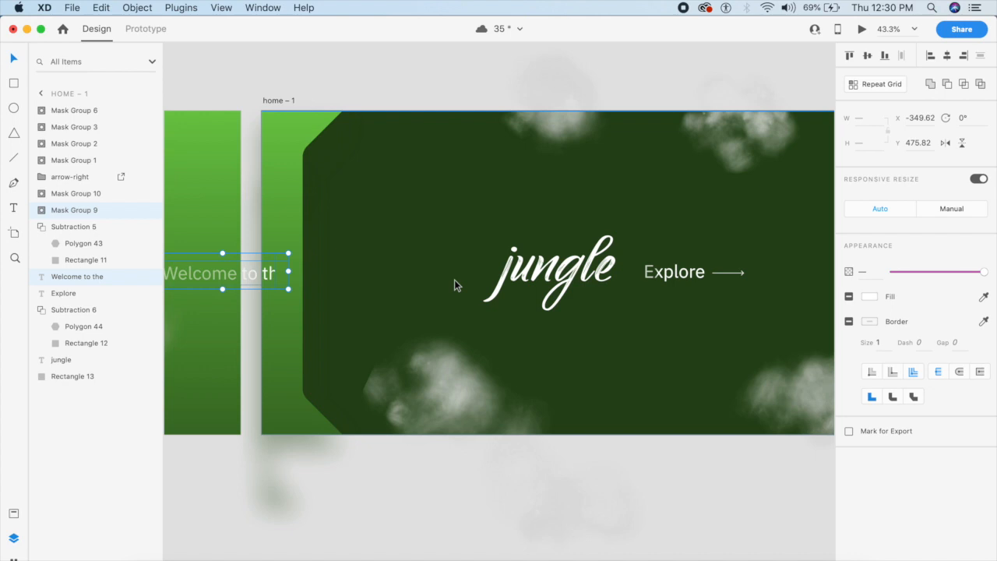
key(super+s)
key(super+comma)
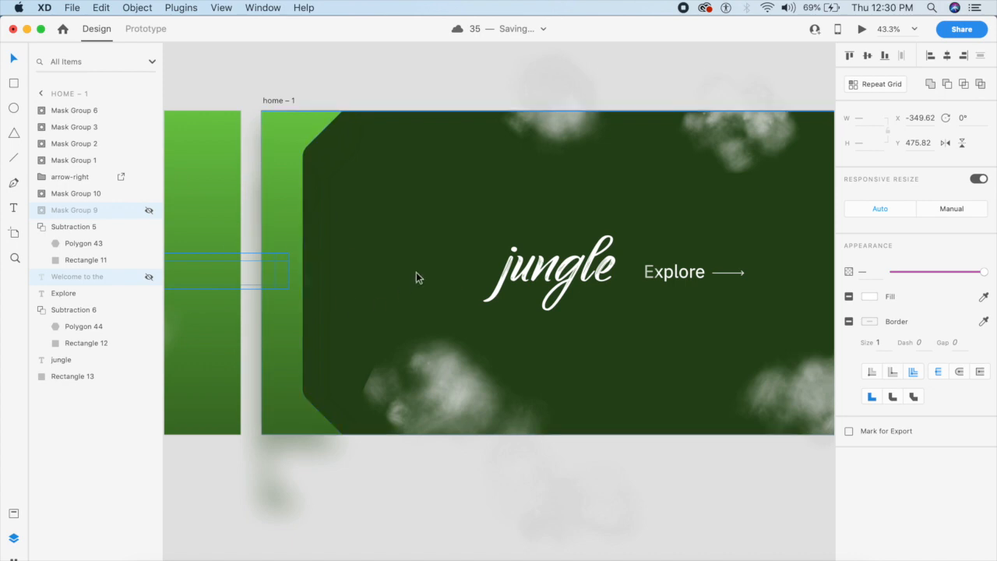
click(416, 276)
- Move the "Explore" text, its mask group and the arrow beyond the artboard's right edge, and hide them
scroll(416, 277, right, 5)
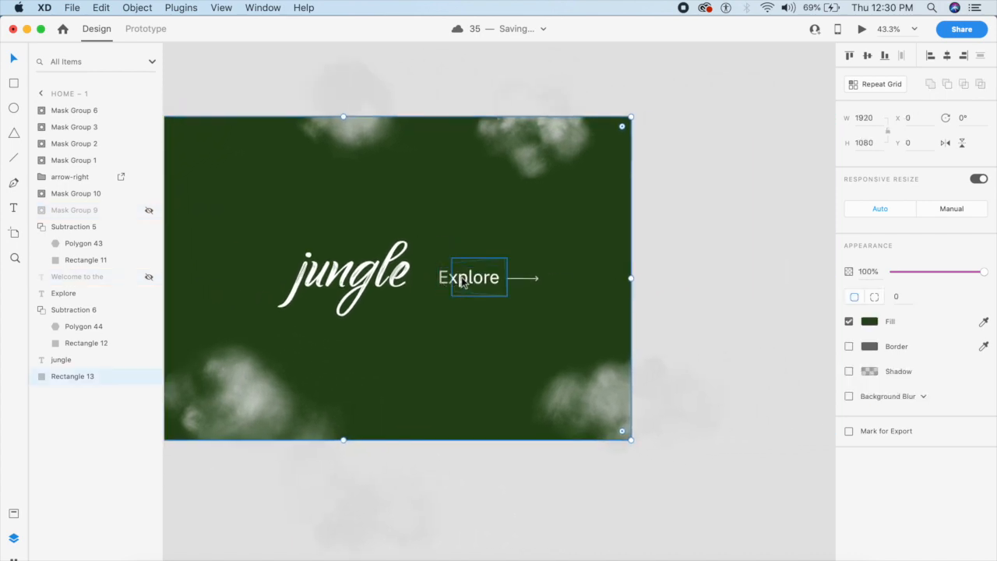
click(464, 282)
shift+click(441, 277)
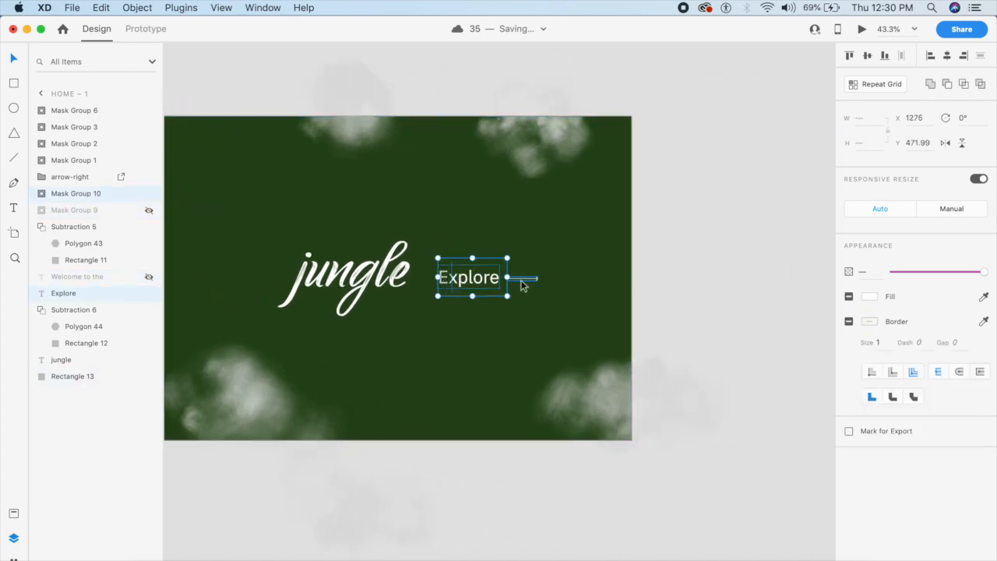
drag(507, 278, 667, 273)
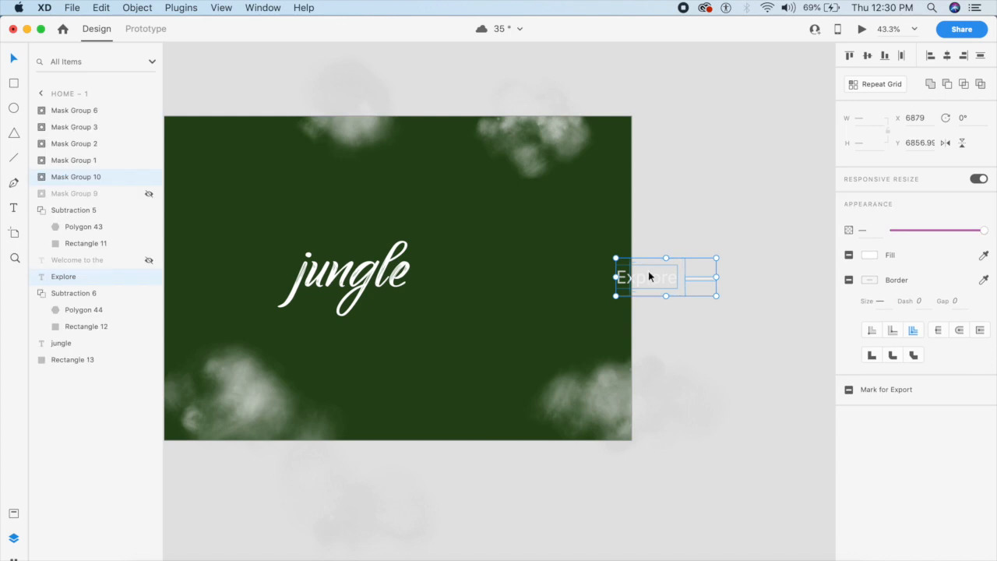
key(super+comma)
click(655, 229)
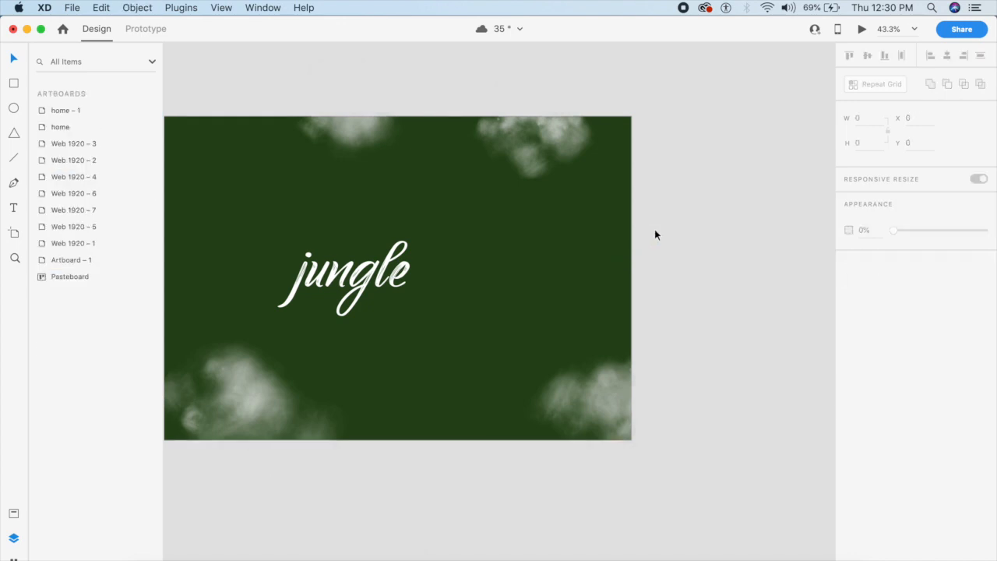
- Set the opacity of the "jungle" title on the home – 1 artboard to 50%
scroll(654, 229, left, 5)
click(502, 289)
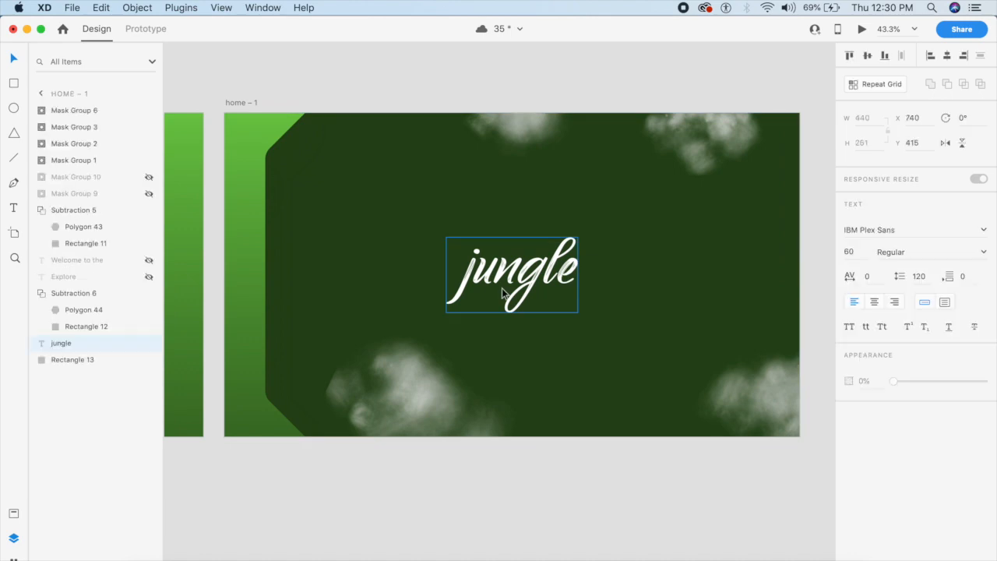
click(867, 423)
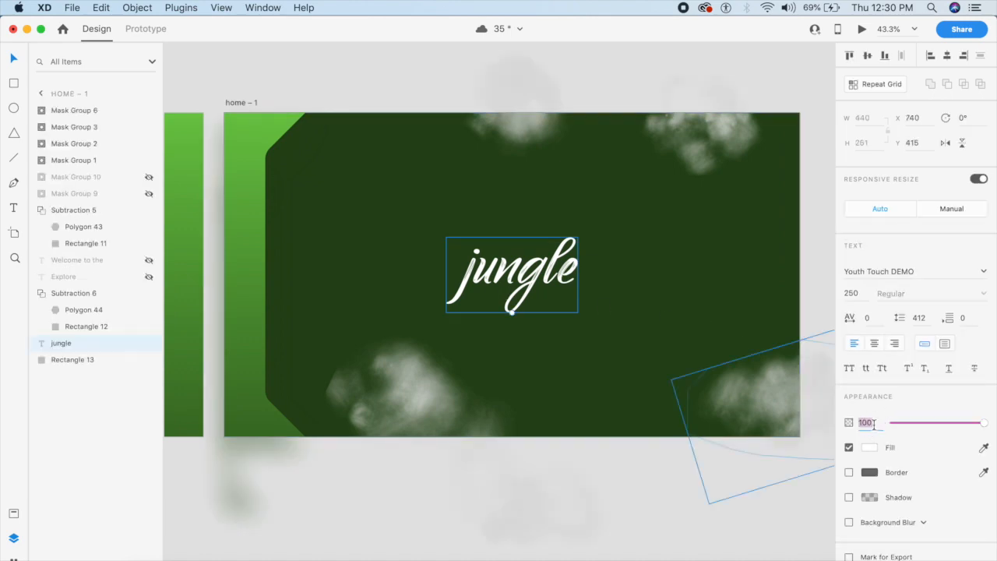
key(Return)
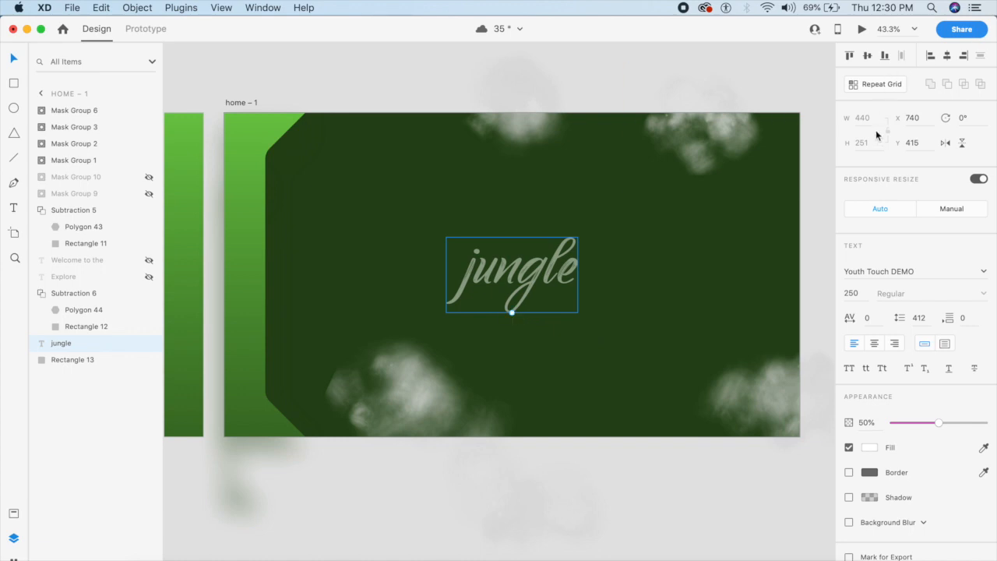
- Halve the "jungle" title's font size to 125 and centre the text horizontally on the artboard
click(865, 293)
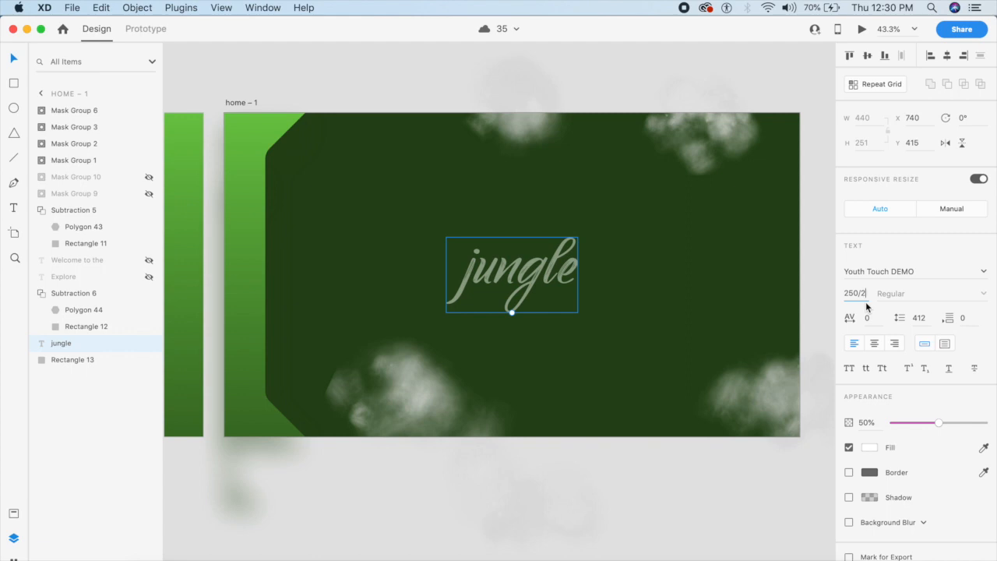
key(Return)
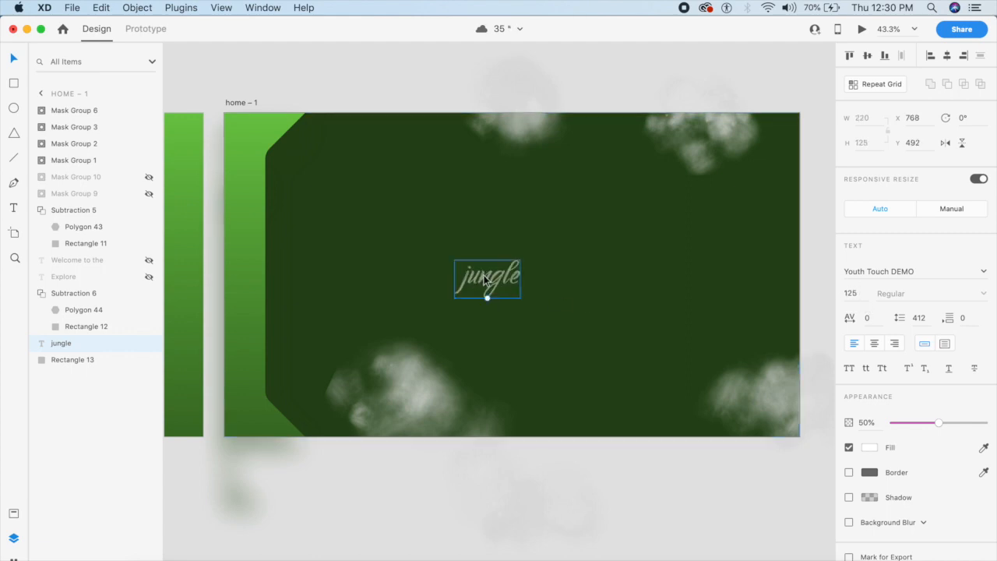
click(947, 55)
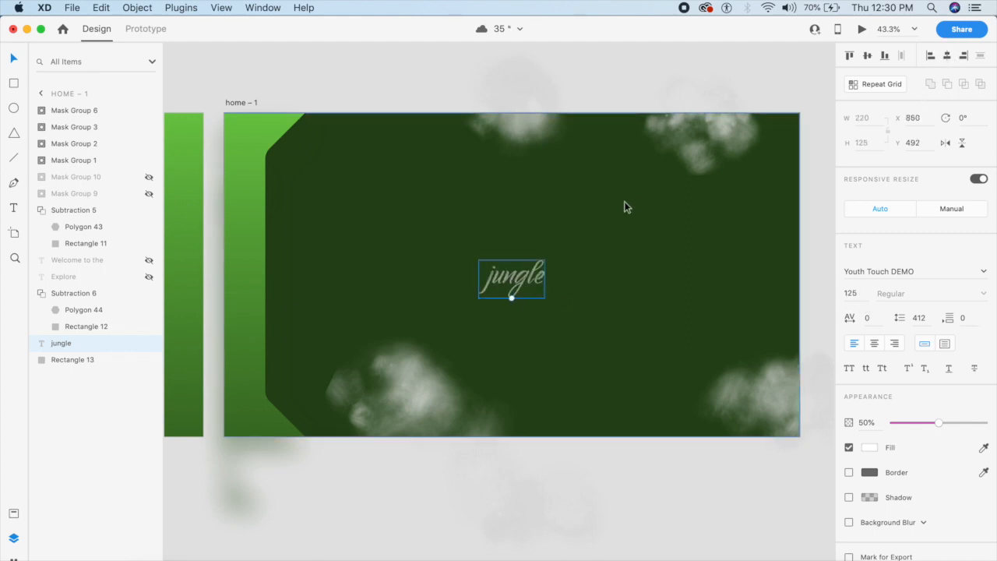
- Move the "jungle" title to the upper centre of the home – 1 artboard, at X 850 and Y 50
drag(516, 282, 513, 139)
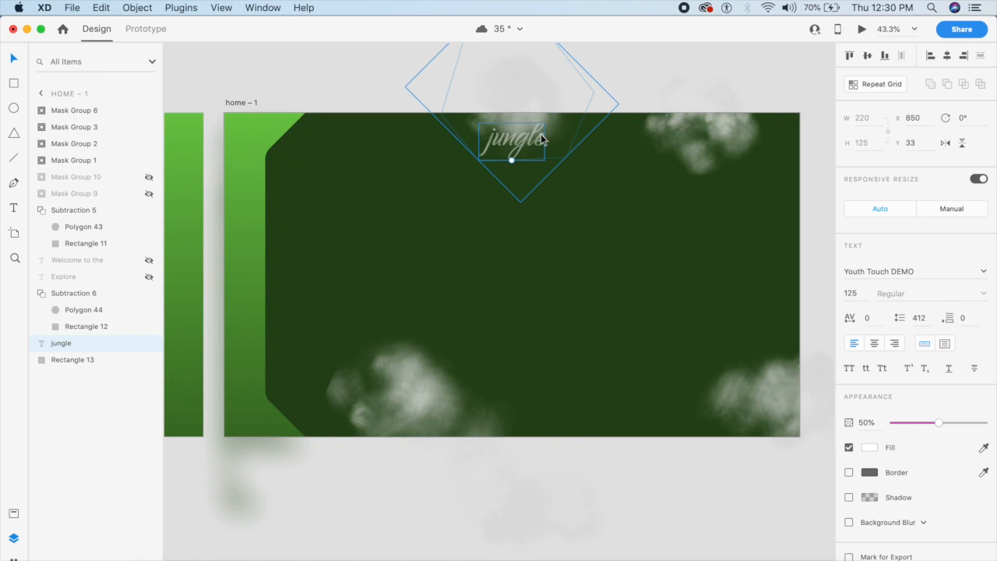
click(360, 72)
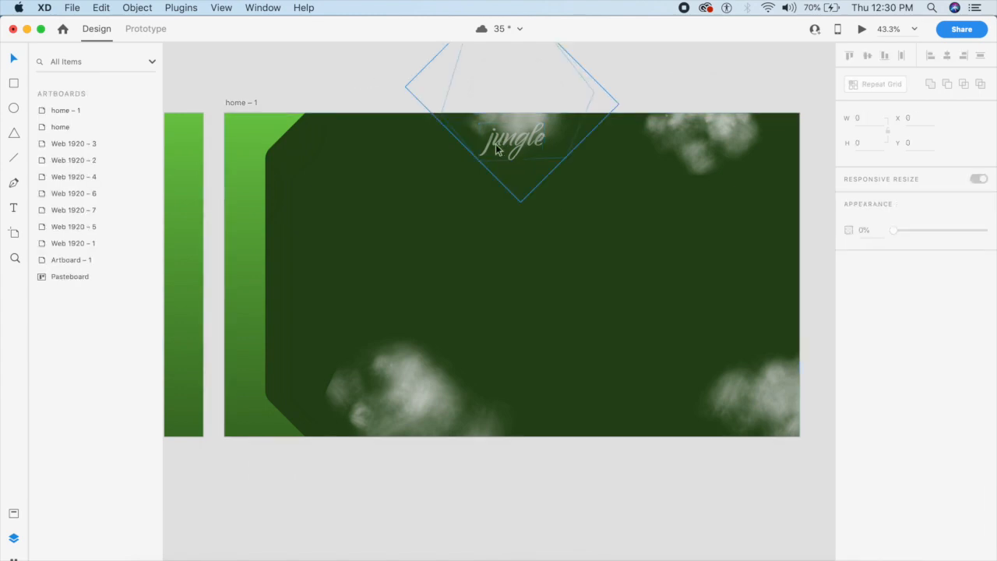
scroll(480, 163, up, 5)
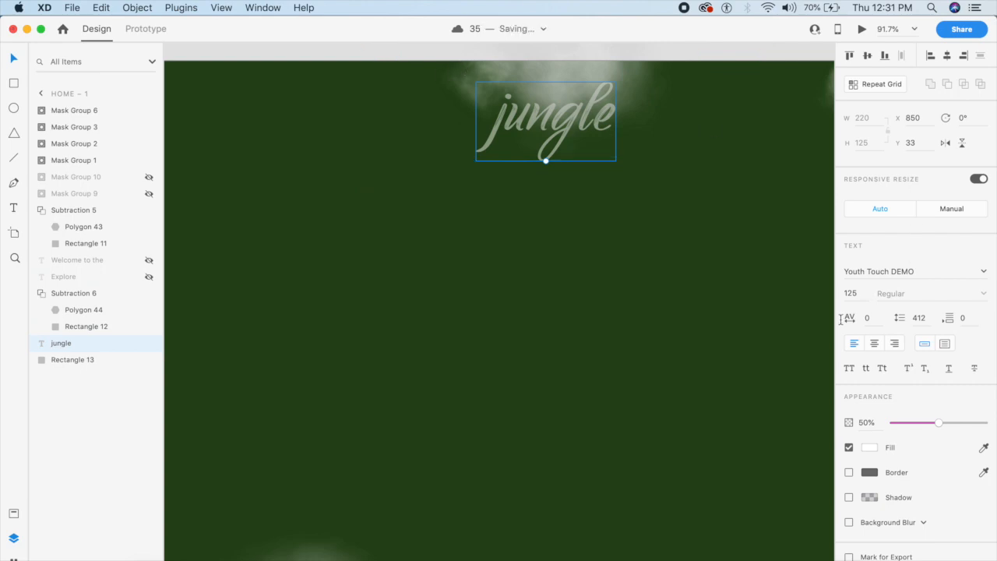
click(922, 143)
key(Return)
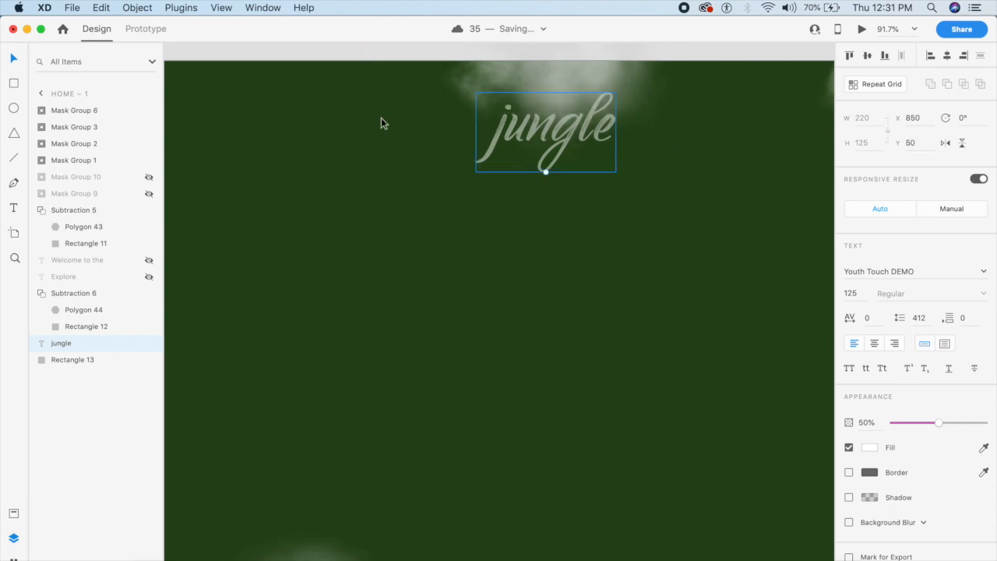
- Place an instance of the navigation Component 1 on the green strip of the home – 1 artboard
scroll(381, 118, down, 5)
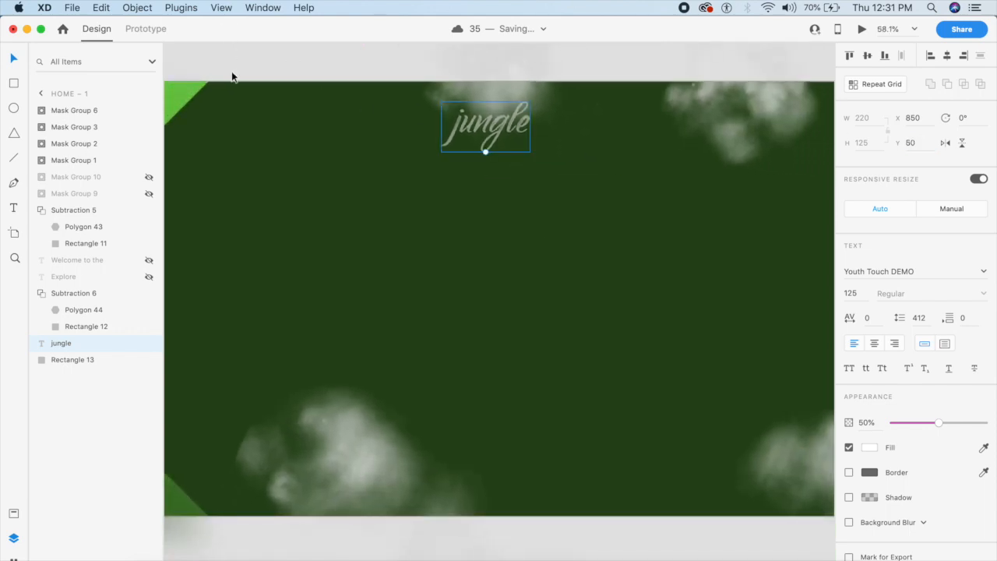
scroll(227, 117, left, 3)
click(208, 195)
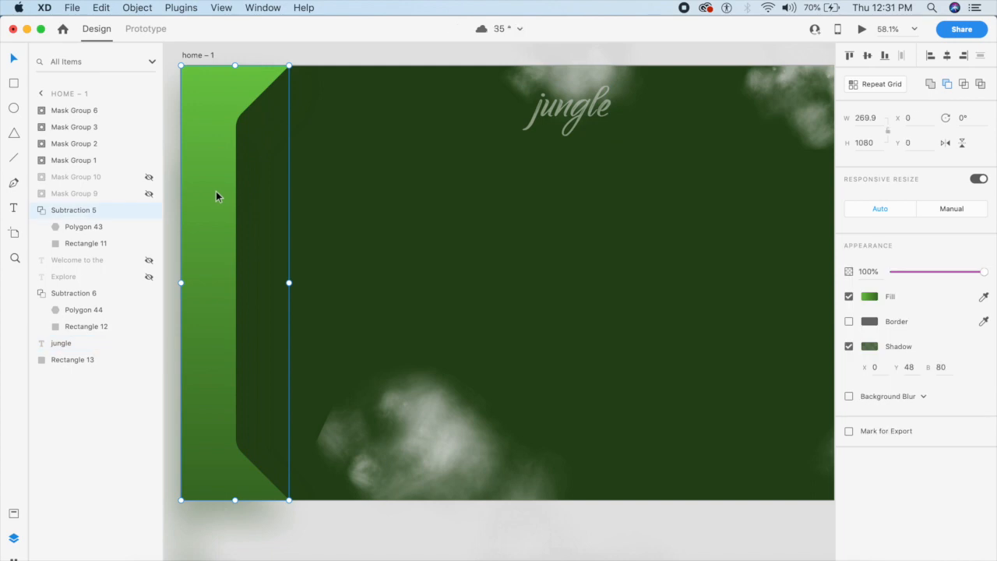
double_click(209, 193)
click(241, 58)
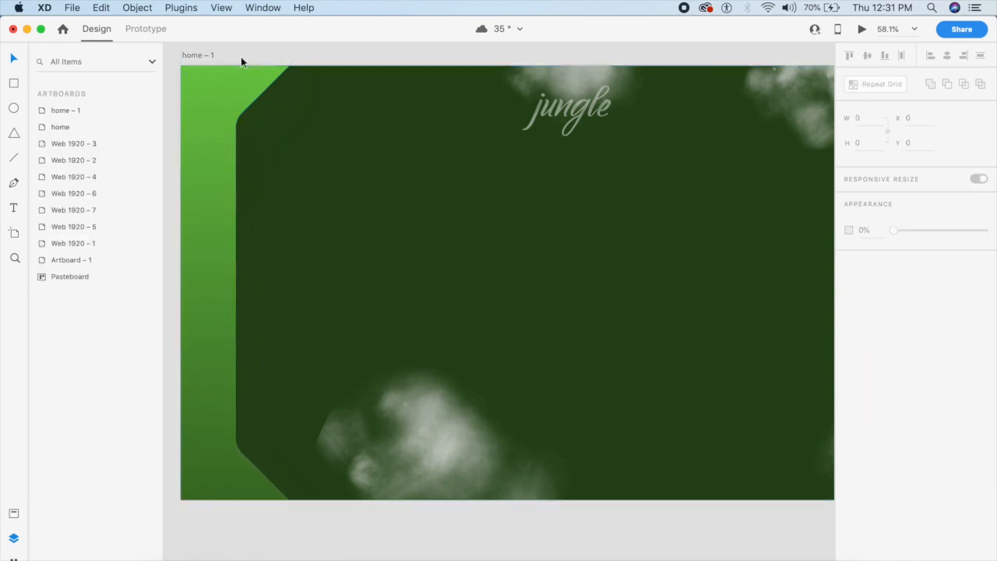
scroll(241, 58, left, 2)
click(12, 511)
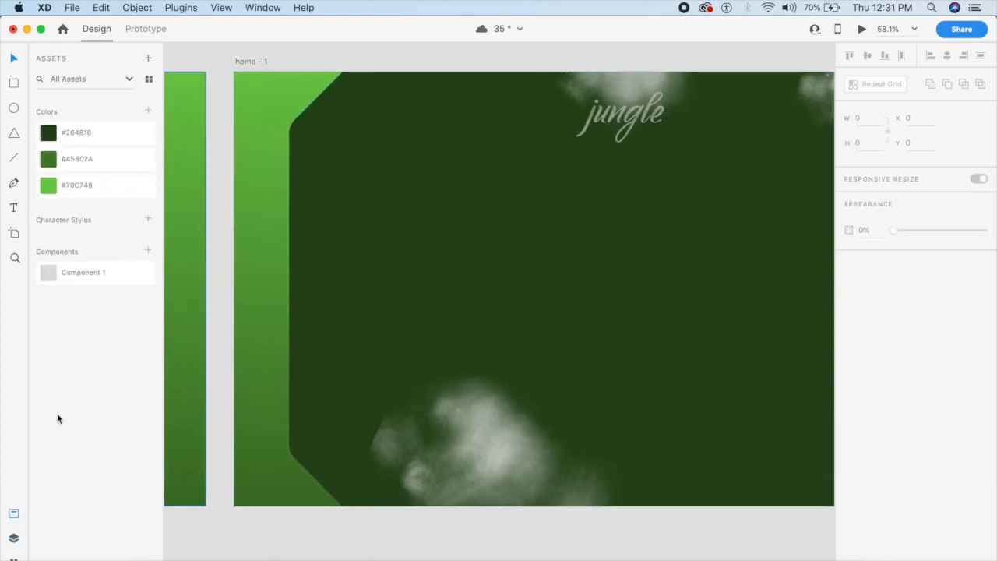
drag(138, 272, 272, 278)
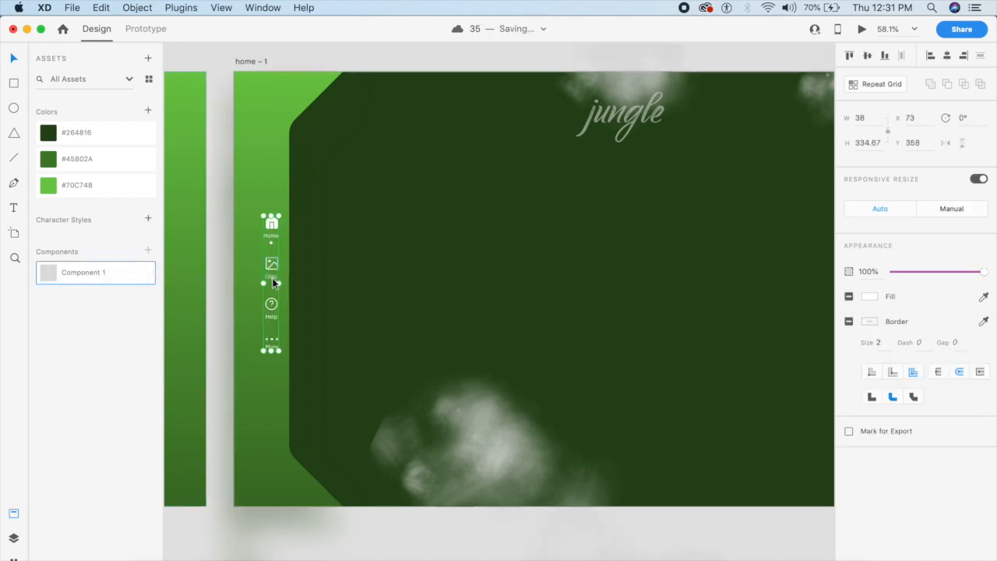
- Shift the navigation component to X 45 and centre it vertically on the artboard
mouse_move(272, 278)
mouse_down()
mouse_move(263, 280)
mouse_move(262, 269)
mouse_up()
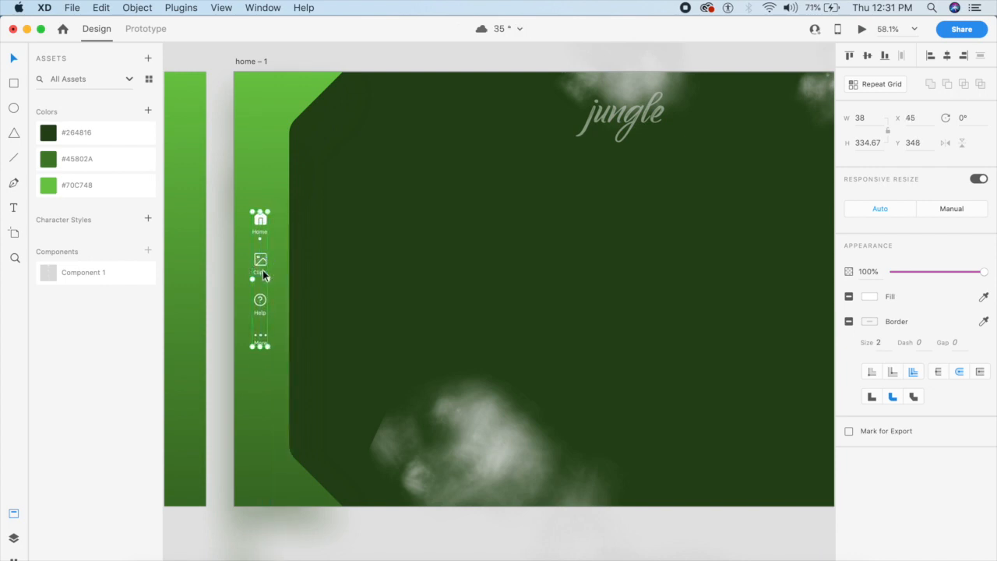
click(869, 59)
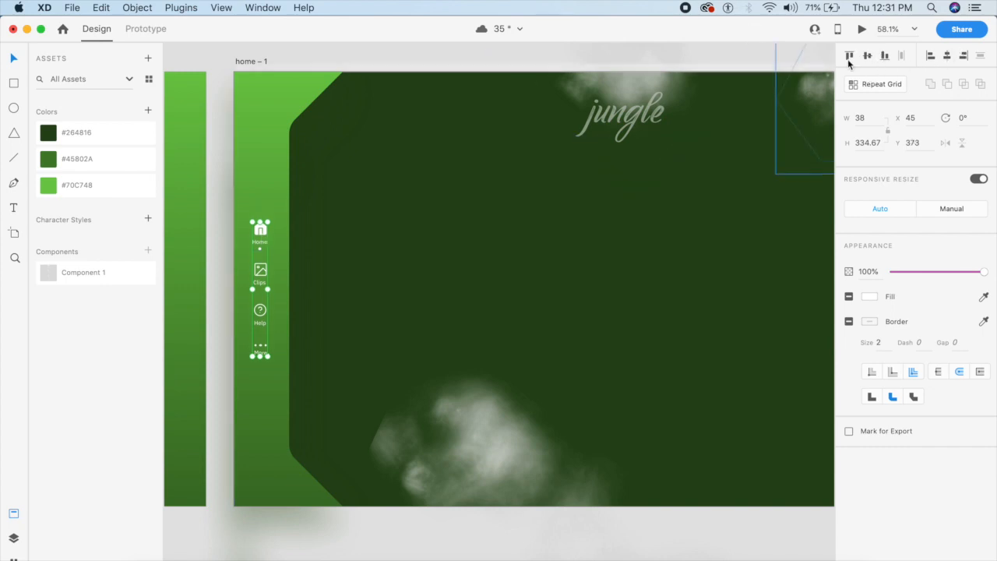
click(379, 52)
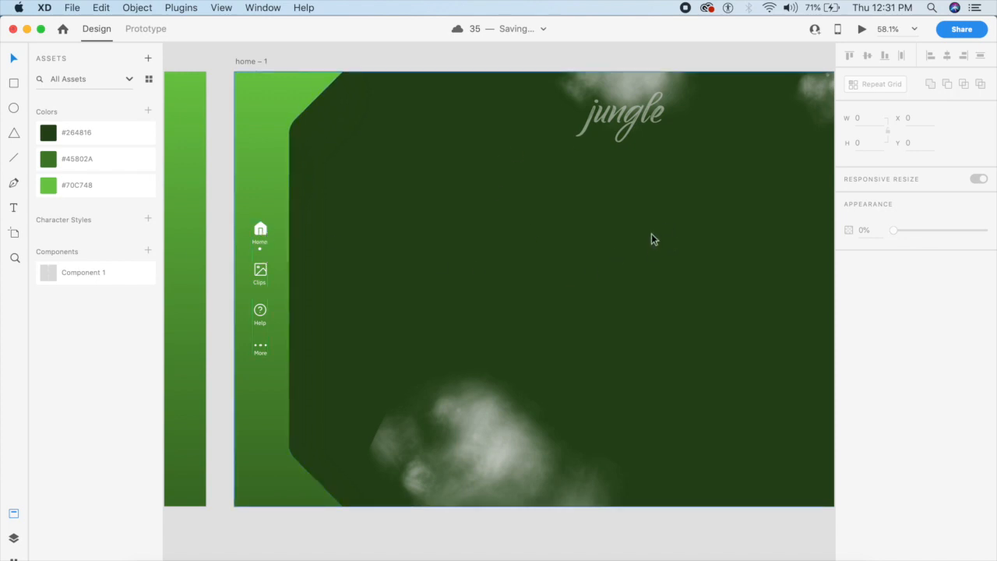
- Examine the home – 1 artboard's layout, including its paragraph, octagonal photos and social media octagons
scroll(651, 247, down, 5)
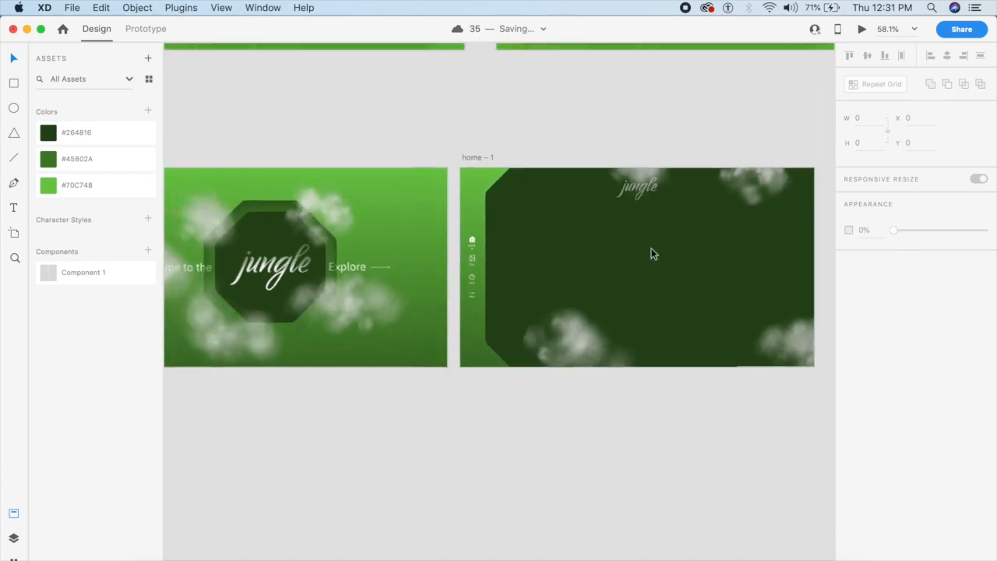
scroll(652, 248, left, 1)
scroll(651, 248, left, 2)
scroll(651, 248, up, 4)
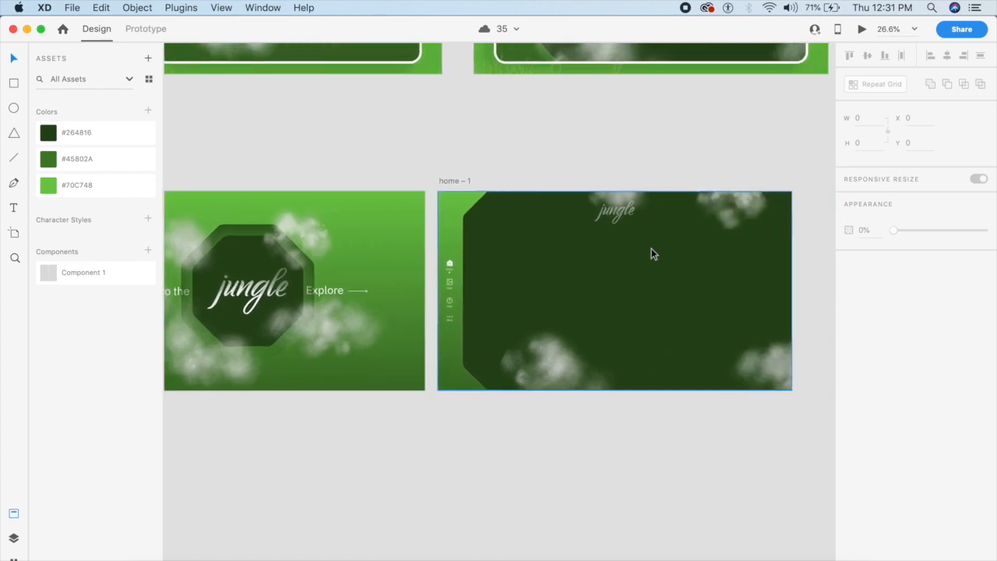
scroll(651, 247, up, 1)
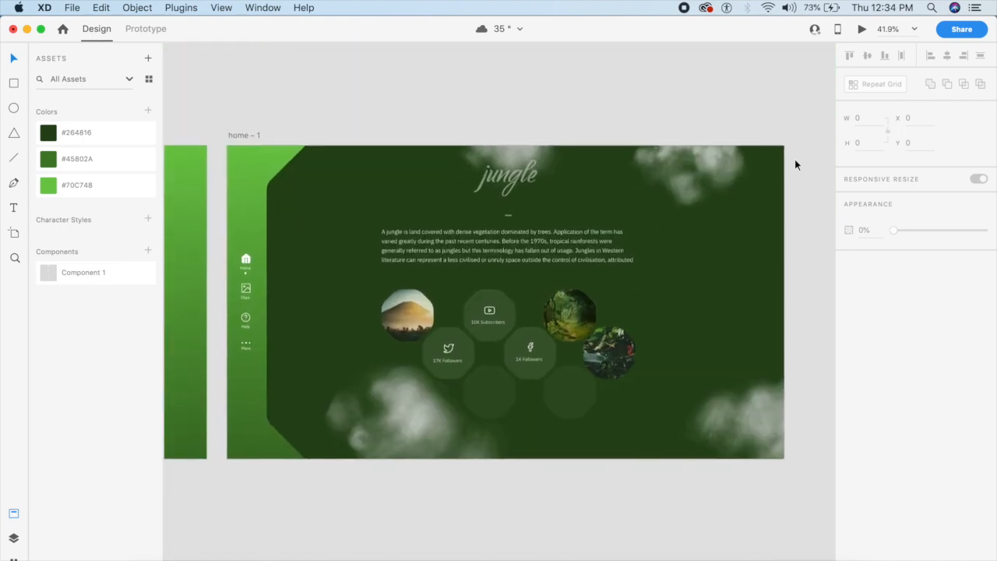
scroll(795, 162, left, 5)
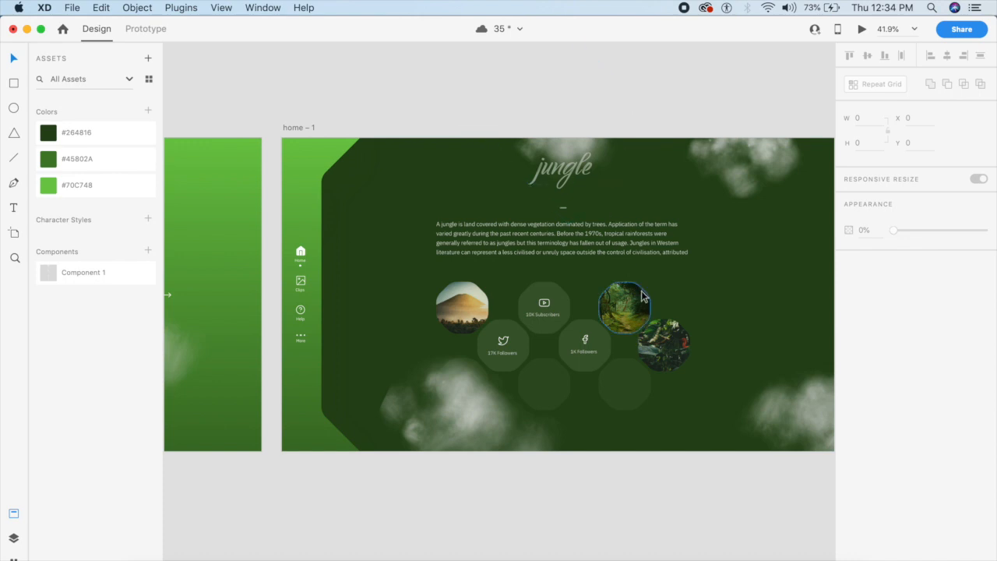
scroll(642, 289, up, 5)
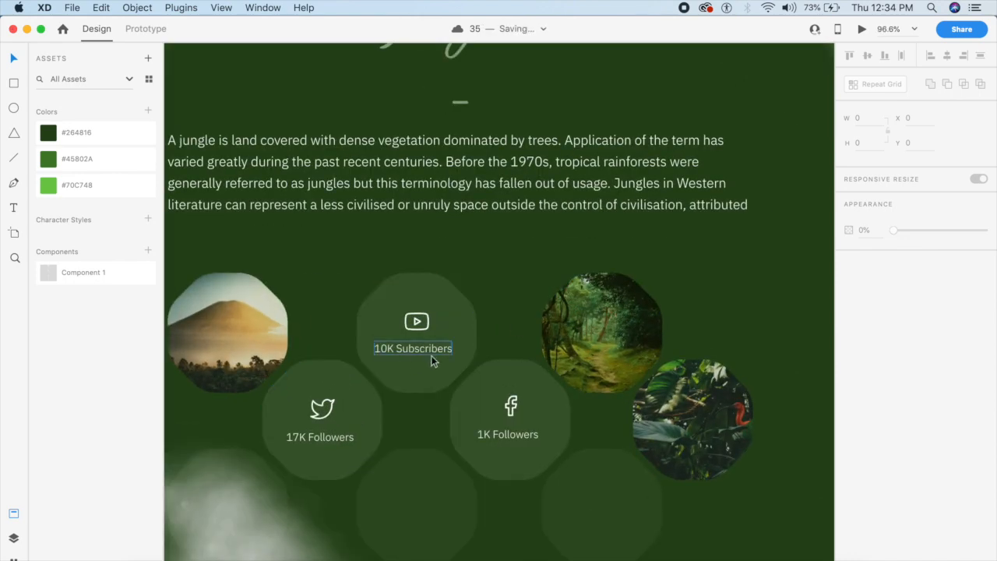
scroll(481, 395, left, 4)
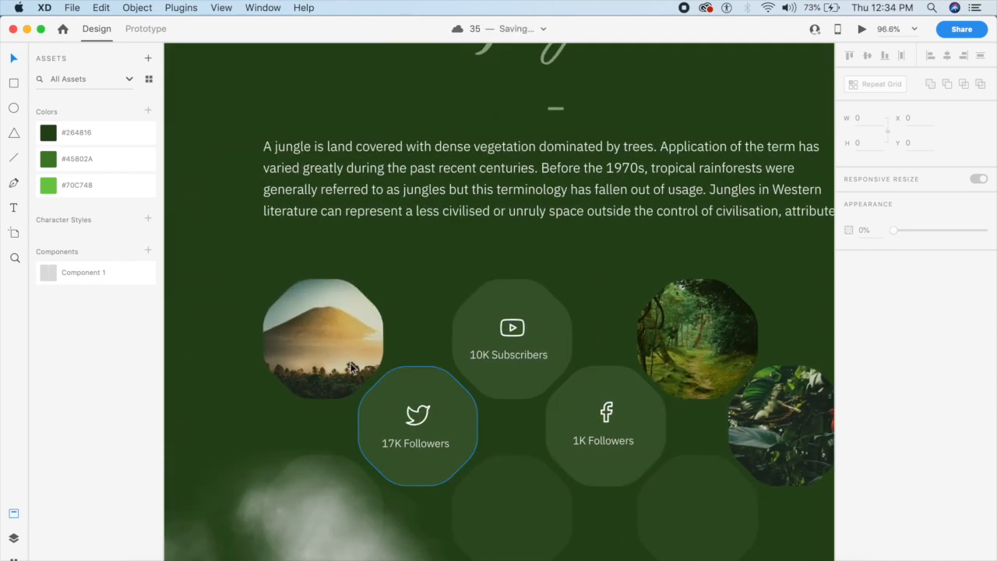
scroll(488, 305, down, 4)
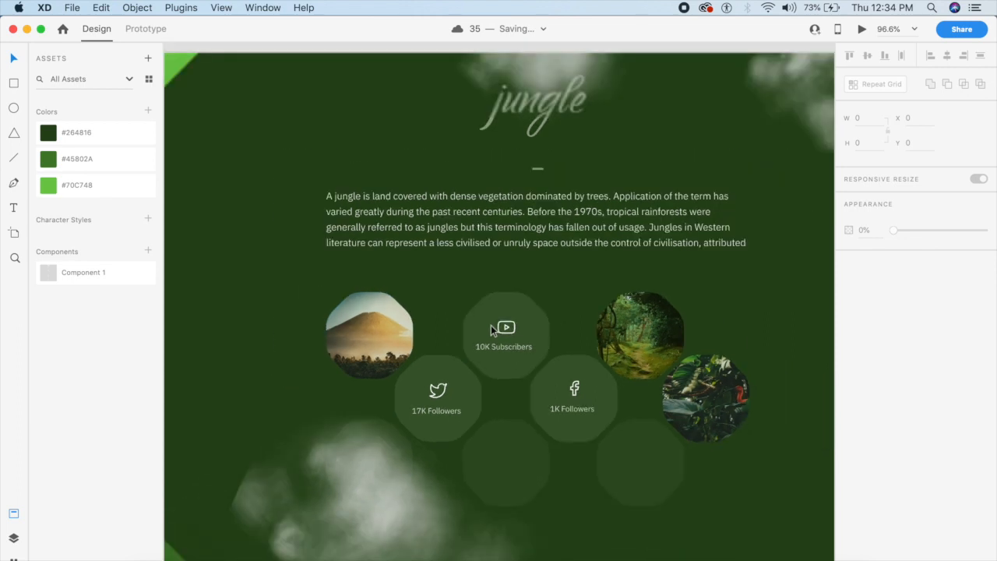
- Extend the jungle paragraph's text box downward to a height of about 165 so it fits another line
click(444, 229)
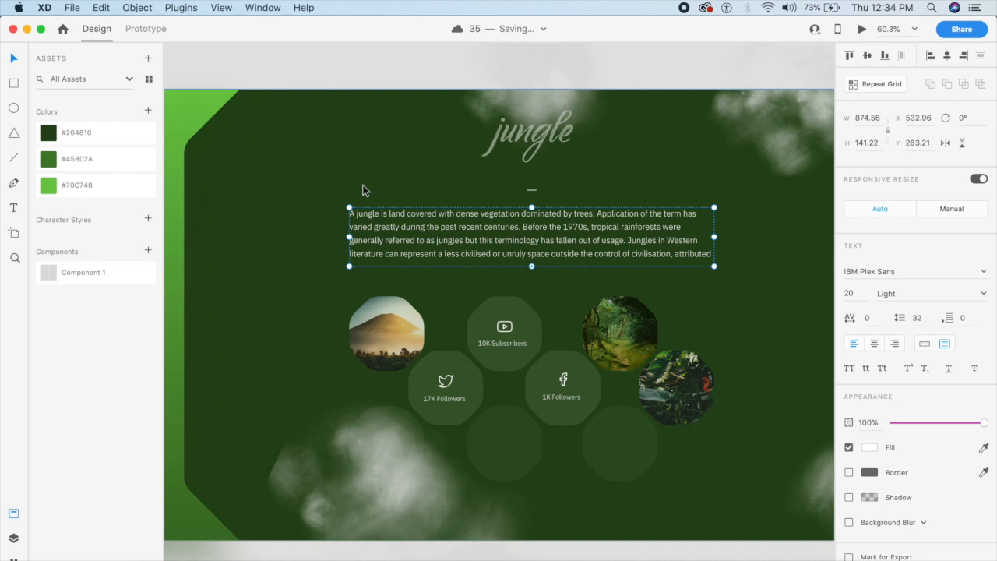
drag(530, 267, 530, 273)
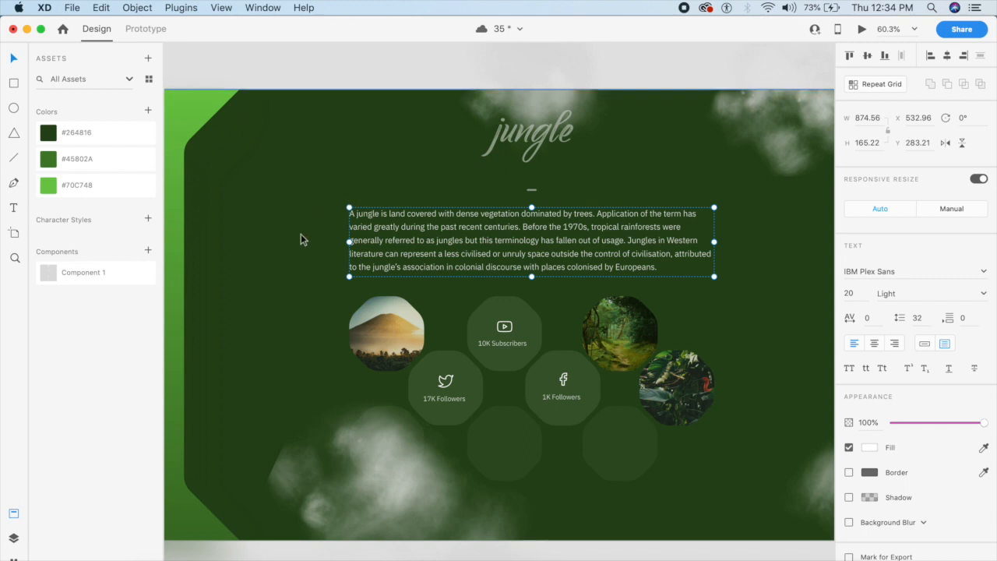
click(259, 344)
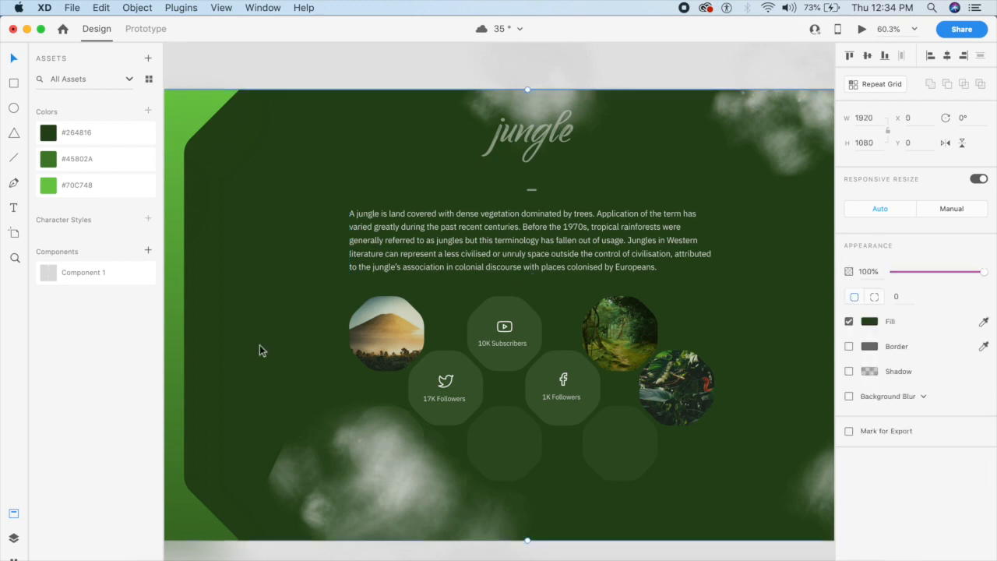
- Examine the navigation icons on the home – 1 artboard and compare its layout with the home artboard
scroll(259, 344, left, 4)
scroll(376, 317, right, 4)
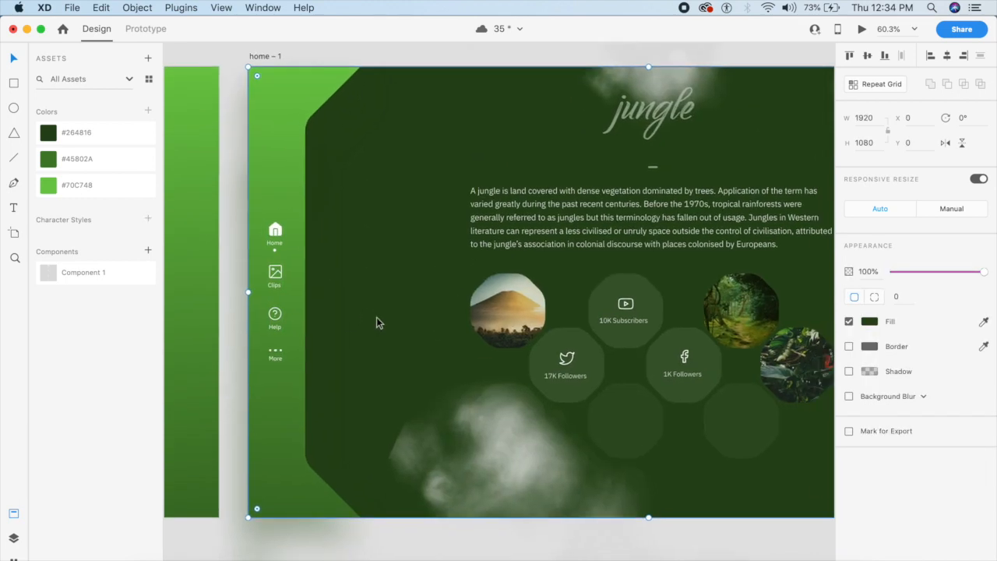
scroll(376, 317, left, 5)
scroll(377, 317, up, 5)
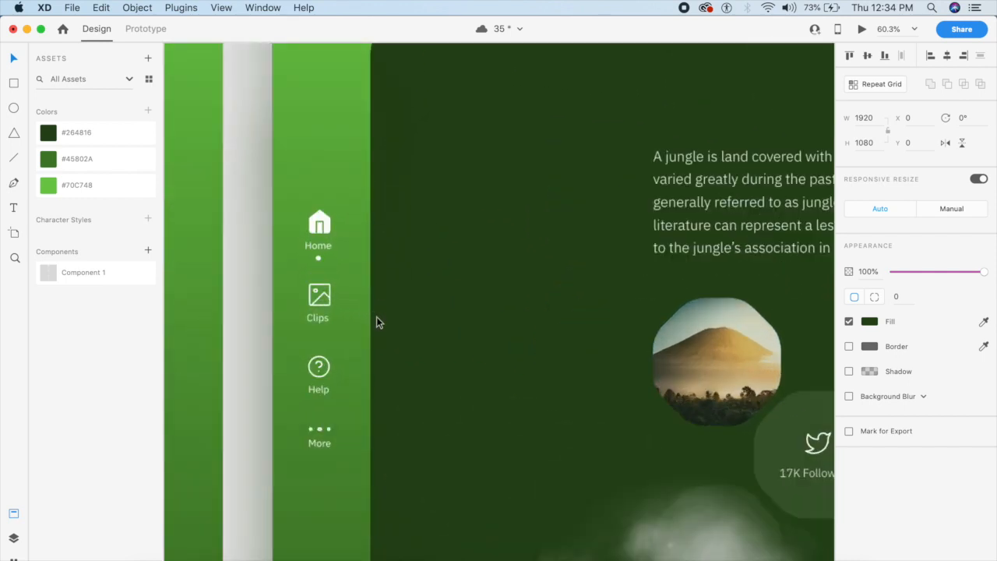
scroll(298, 236, left, 2)
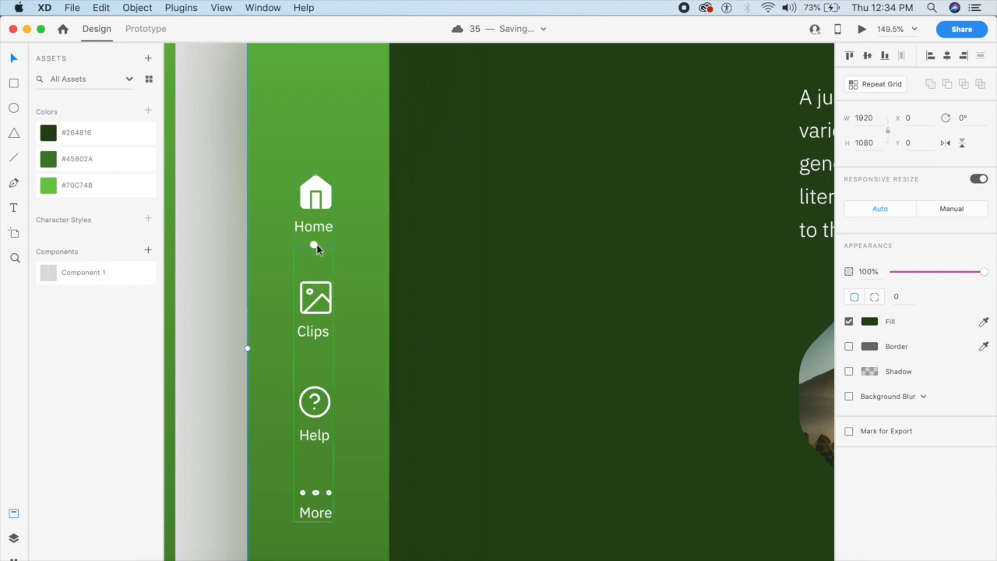
scroll(615, 233, down, 5)
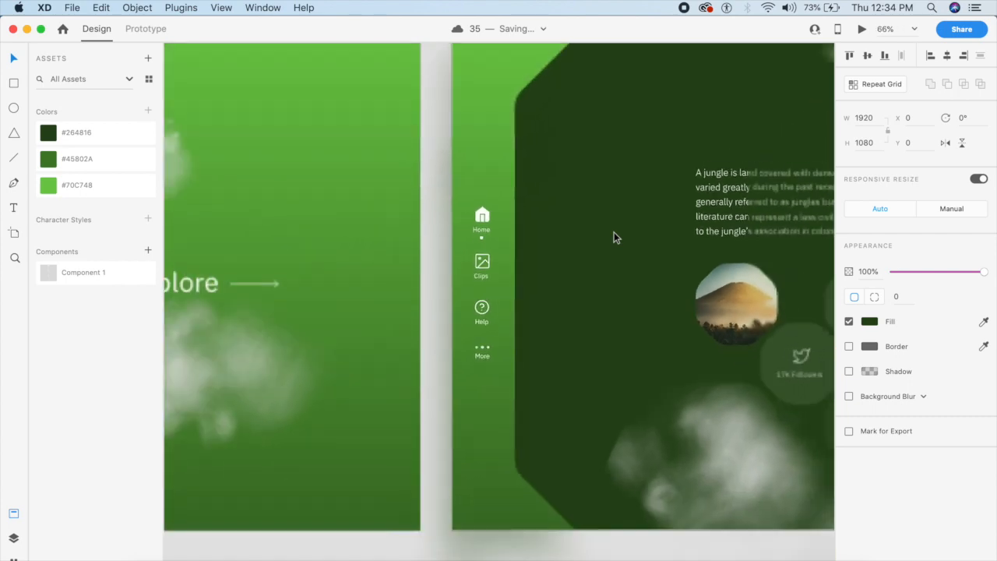
scroll(614, 232, right, 10)
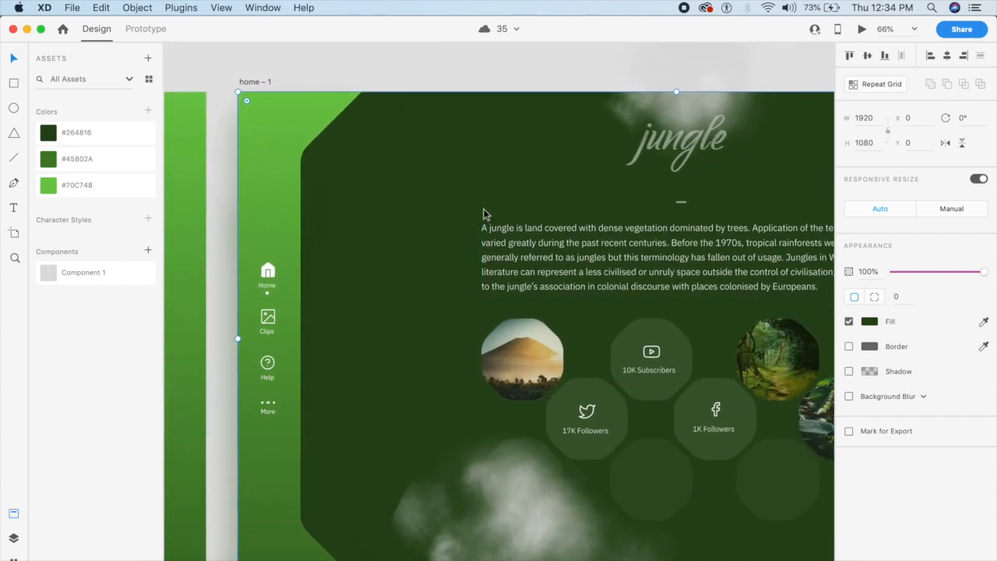
scroll(523, 263, down, 3)
scroll(527, 284, left, 8)
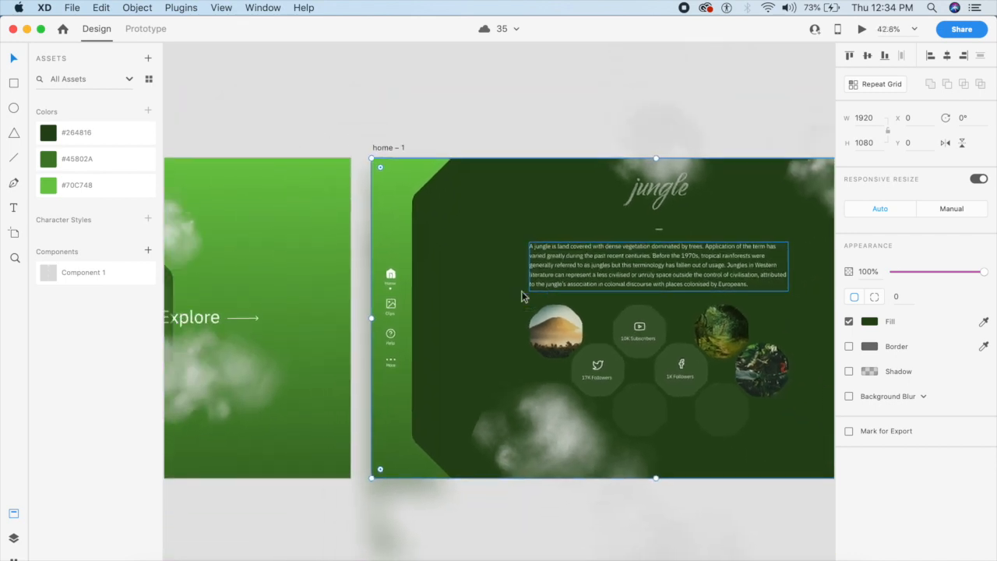
scroll(242, 129, left, 5)
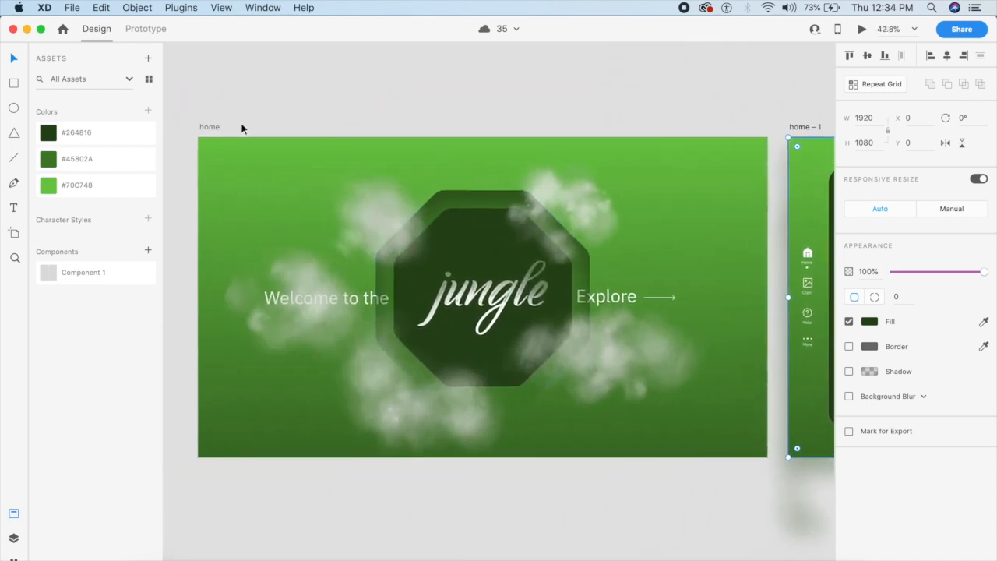
- Select the home artboard and launch the Behance plugin for sharing work in progress
click(200, 129)
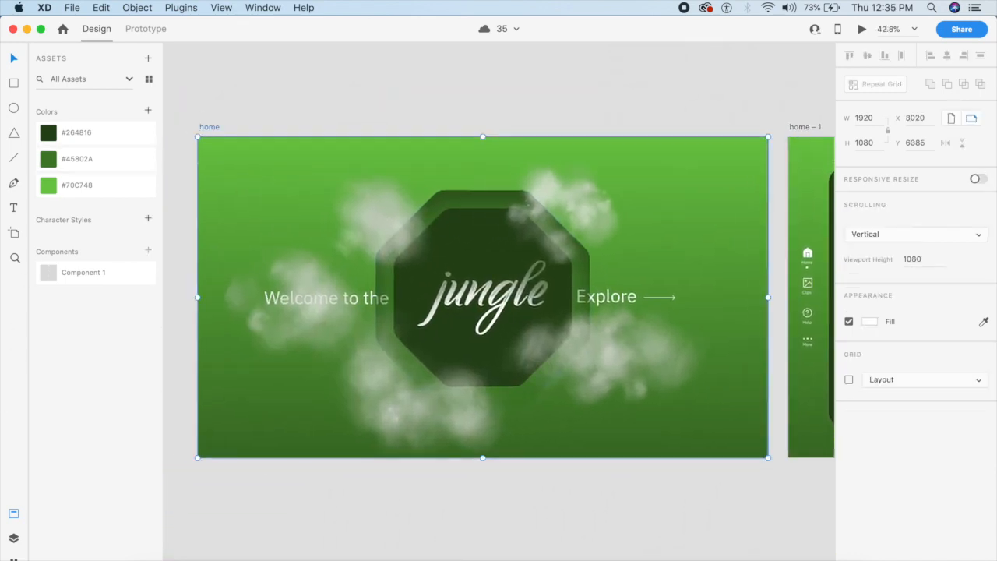
click(13, 559)
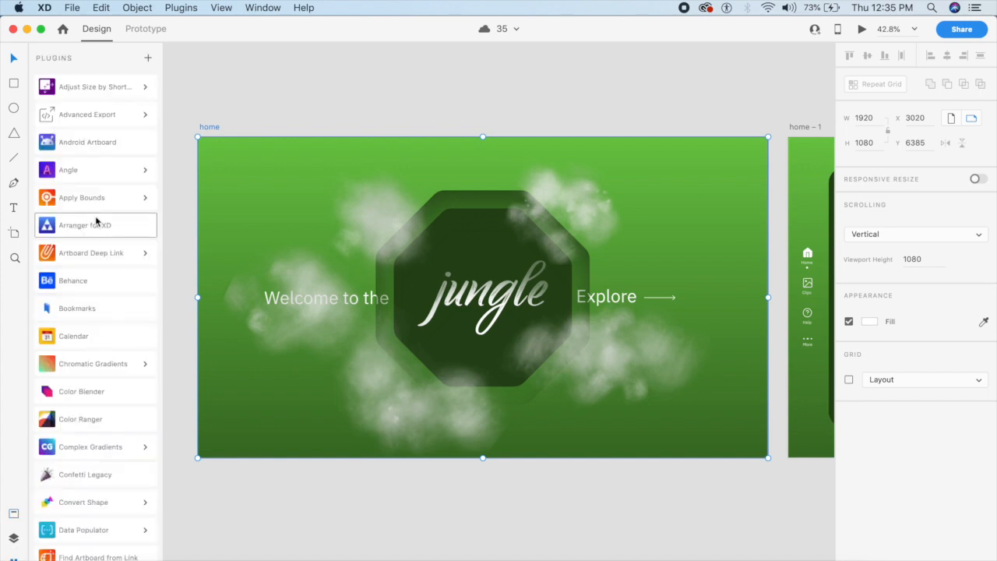
scroll(104, 297, down, 15)
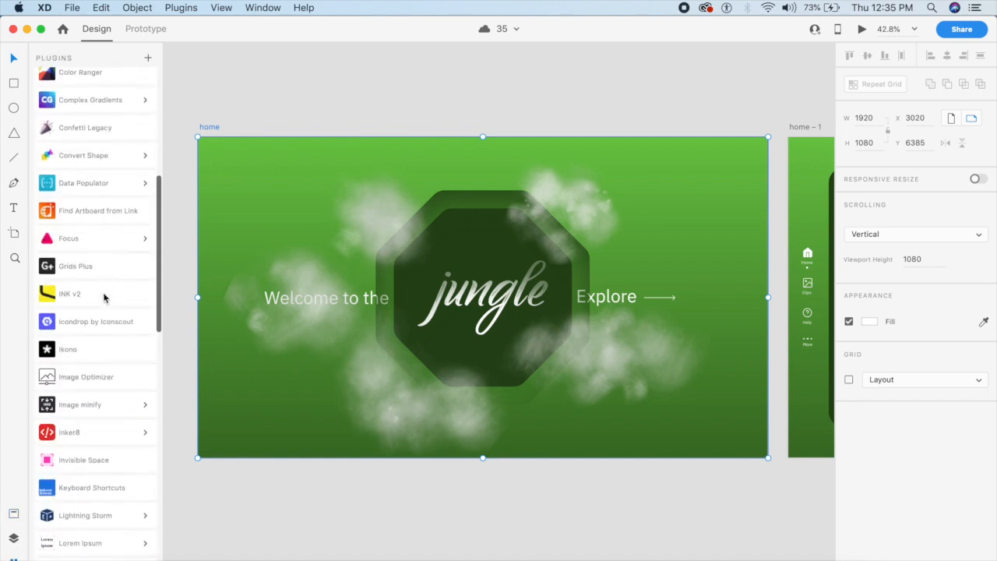
scroll(104, 296, up, 15)
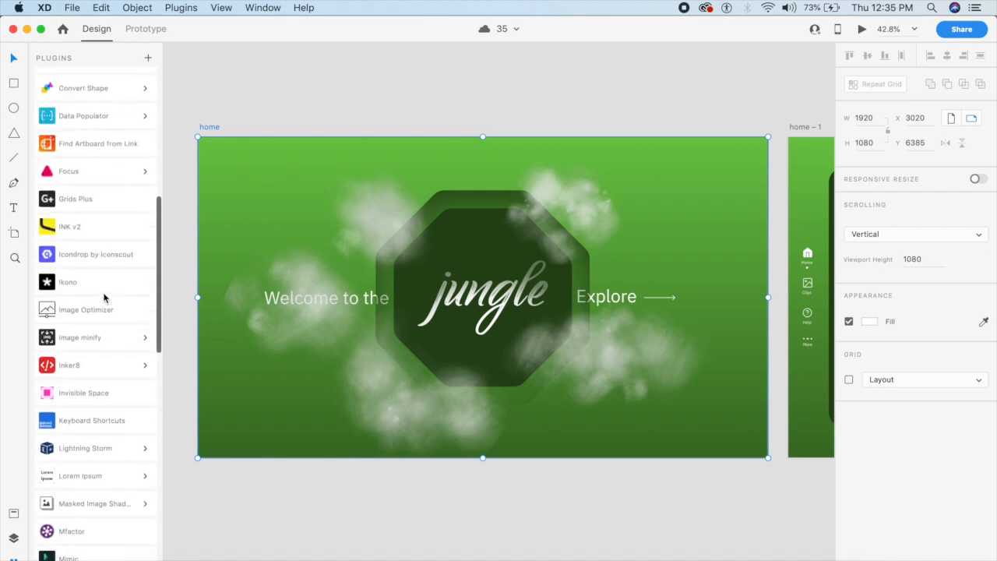
scroll(109, 288, up, 1)
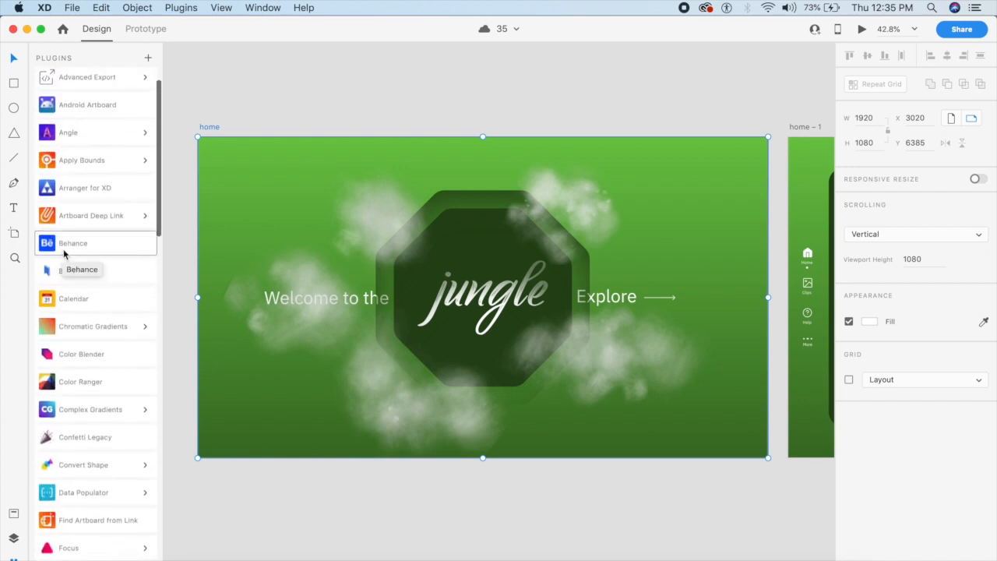
click(64, 253)
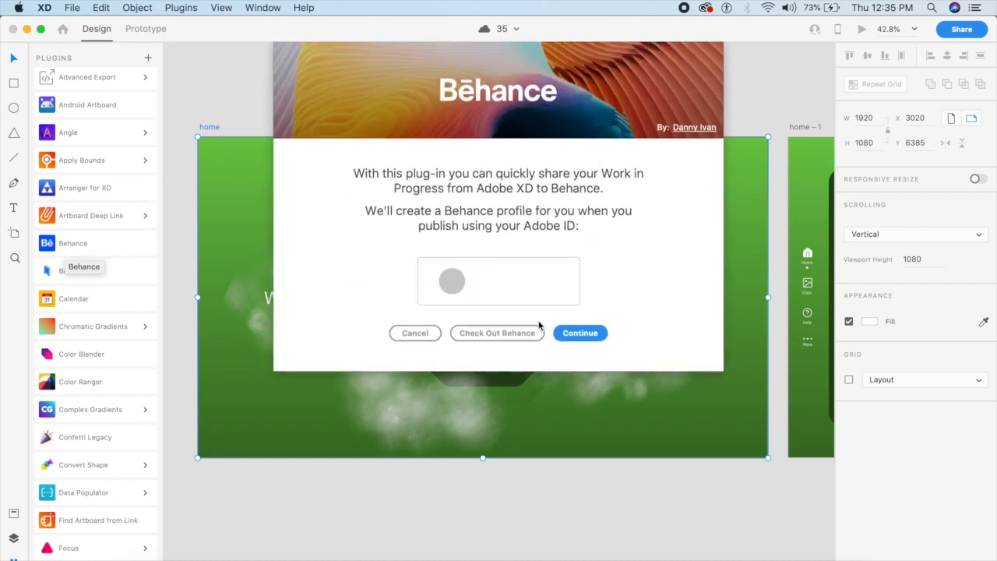
- Relaunch the Behance plugin for the home artboard, accept the profile associated with the Adobe ID, and post the artboard as work in progress
click(418, 333)
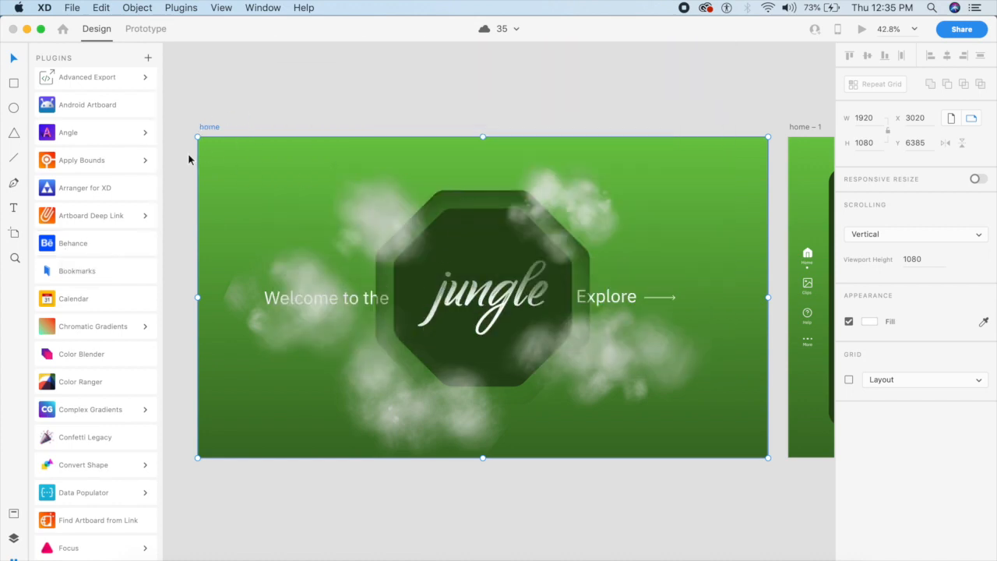
click(562, 66)
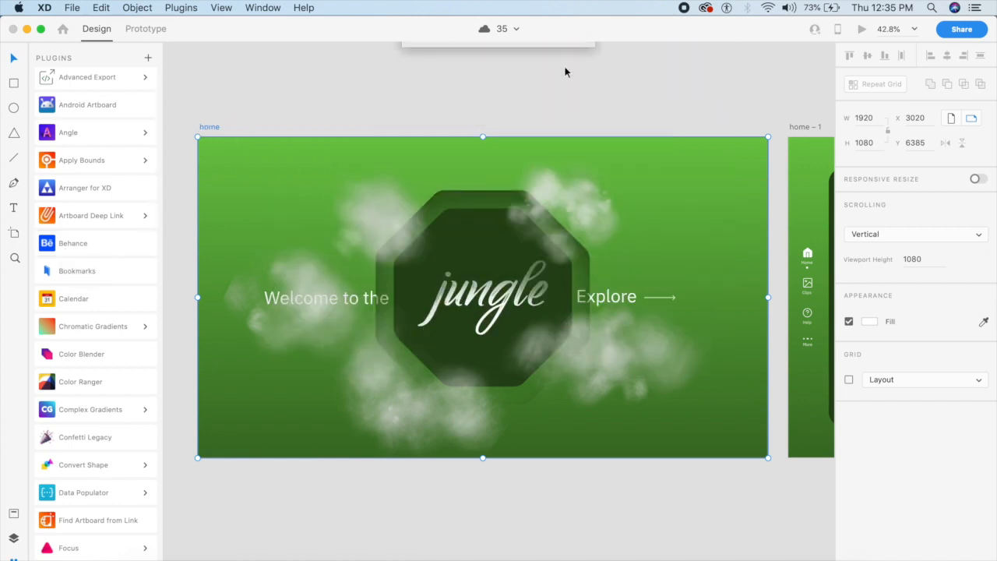
click(104, 247)
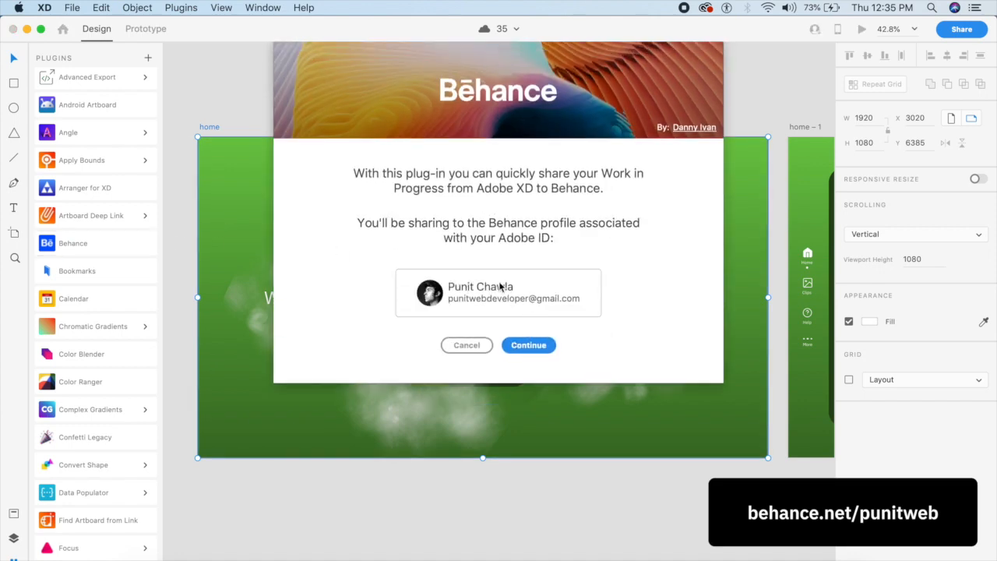
click(529, 347)
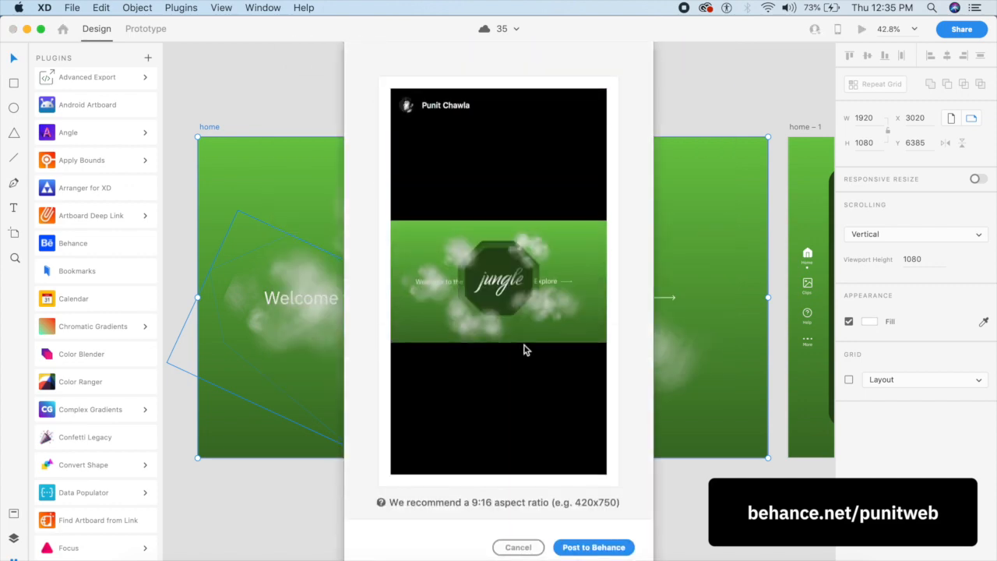
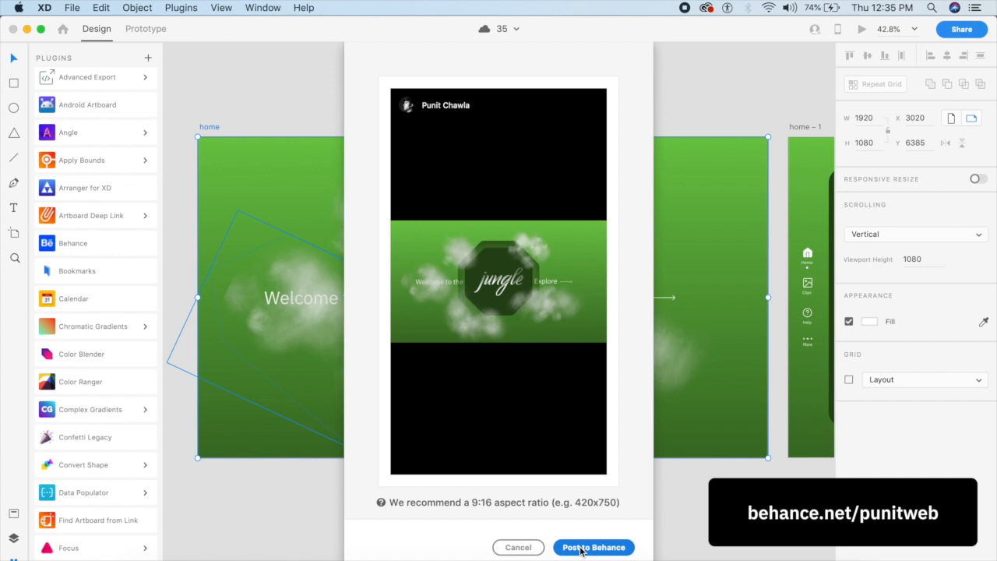
click(583, 548)
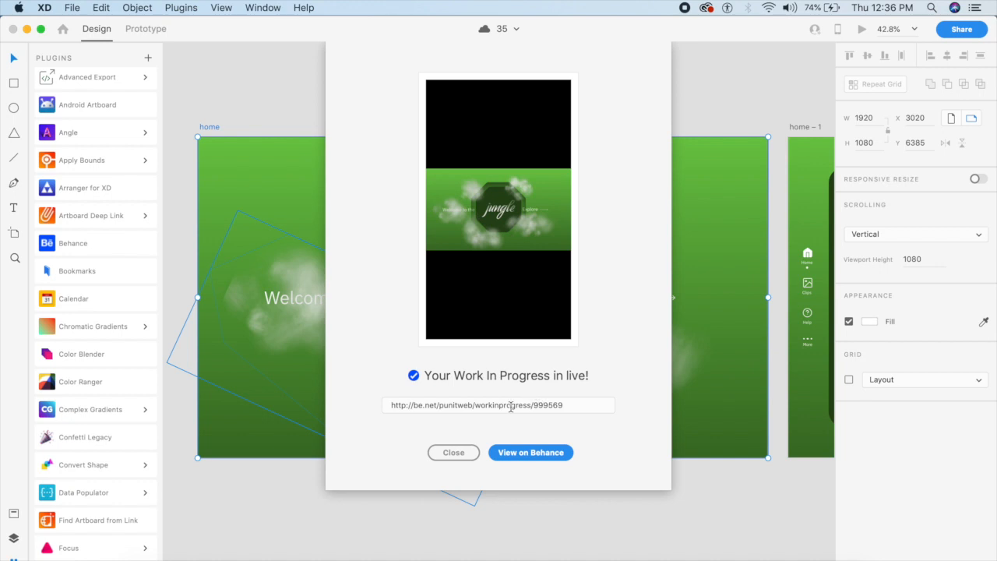
- Check the share link of the published work in progress and view the post on the Behance profile in Safari
click(440, 403)
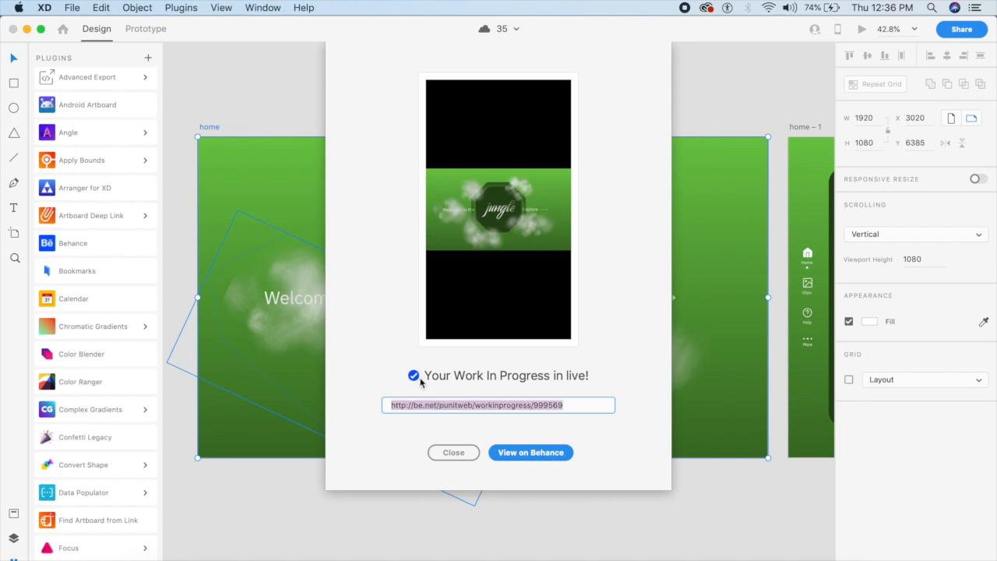
click(420, 382)
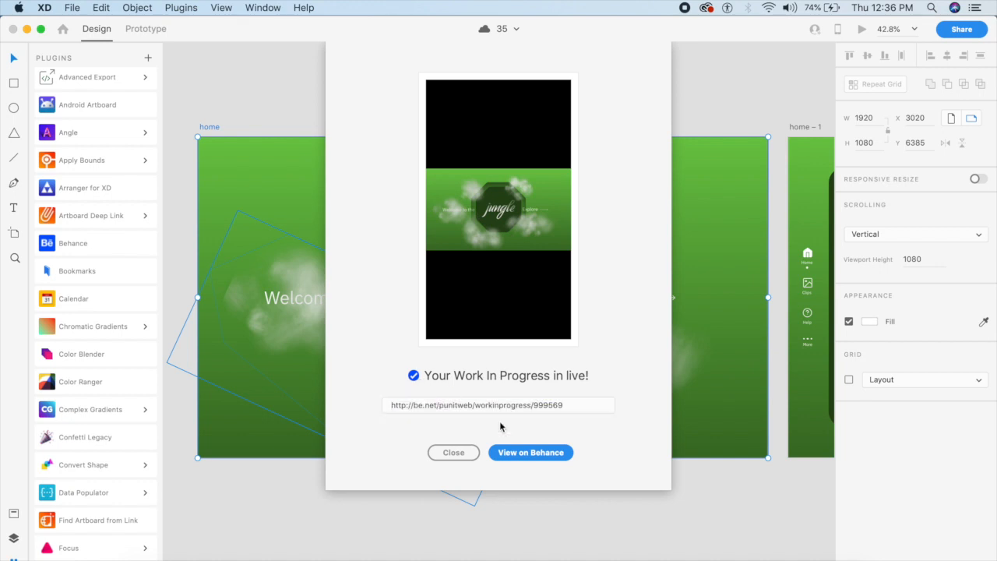
click(553, 456)
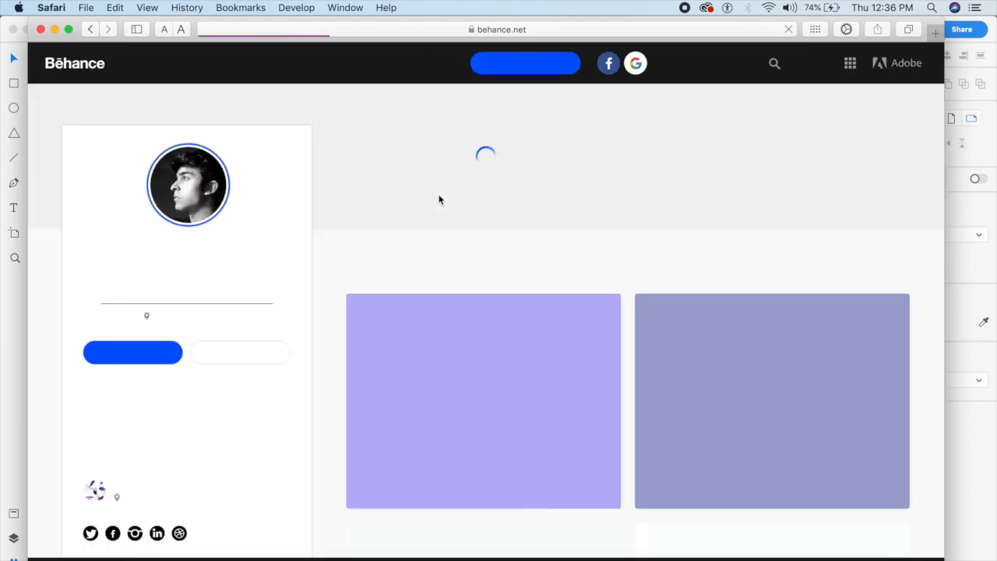
click(257, 189)
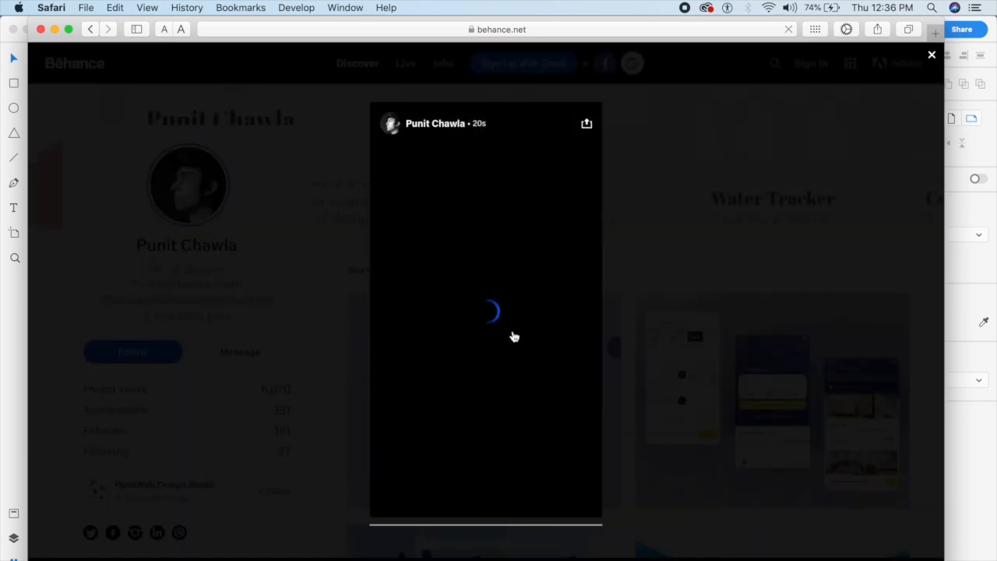